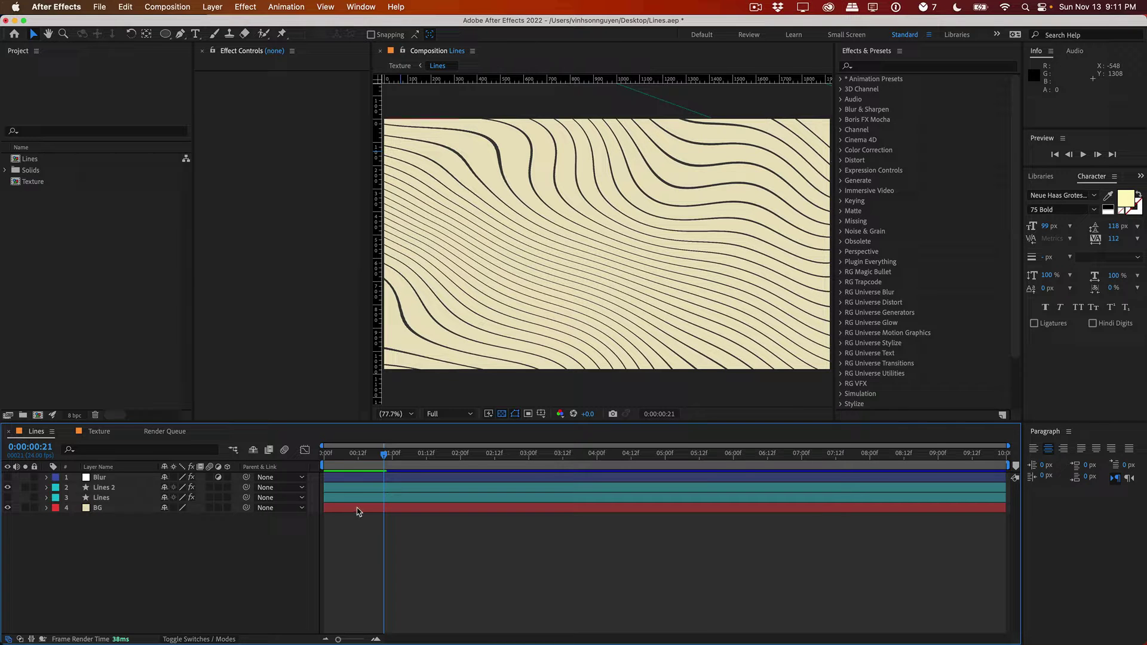
Step: Create a new composition named Demo Tutorial
{"action": "left_click_drag", "start_coordinate": [379, 459], "coordinate": [352, 457]}
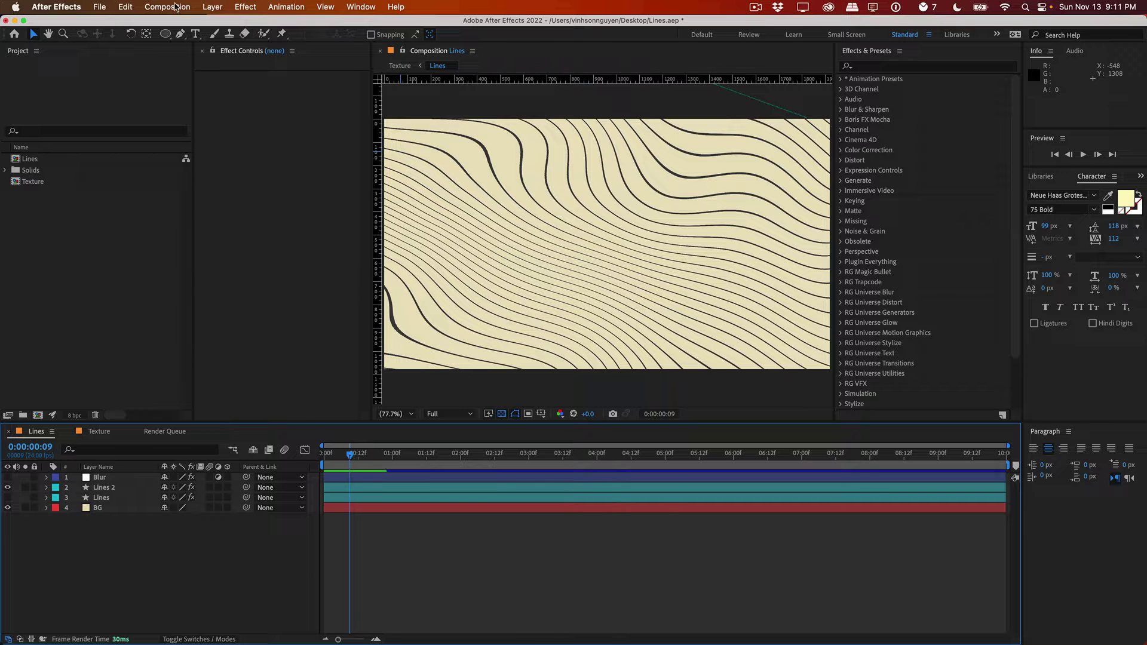
{"action": "left_click", "coordinate": [167, 7]}
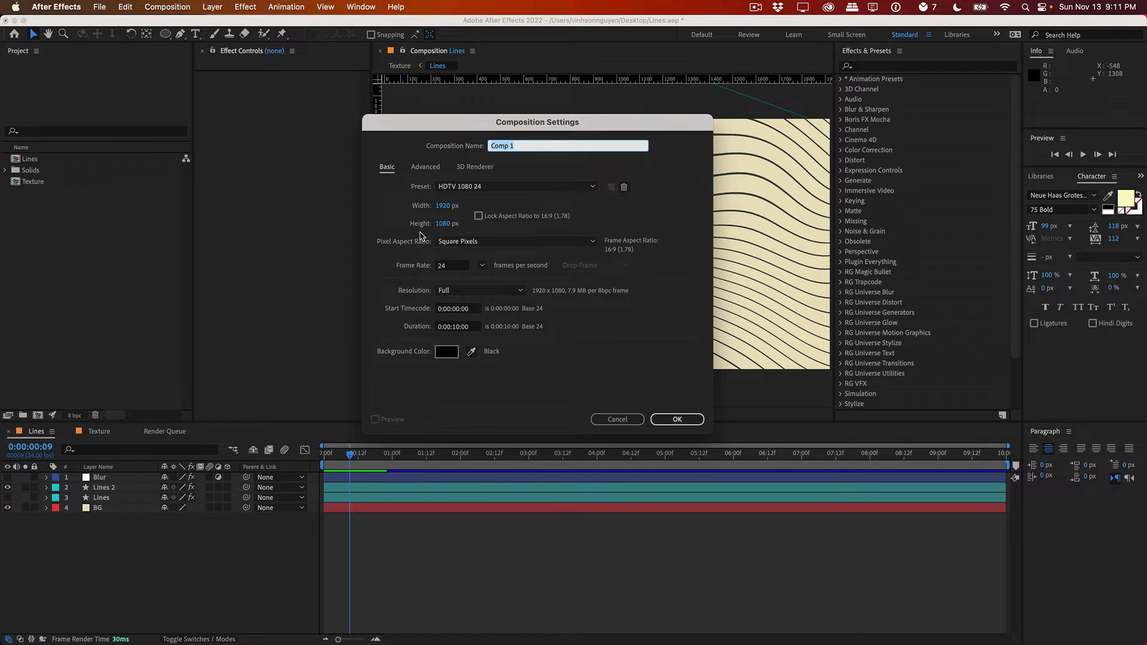
{"action": "type", "text": "Demo Tutorial"}
{"action": "key", "text": "Return"}
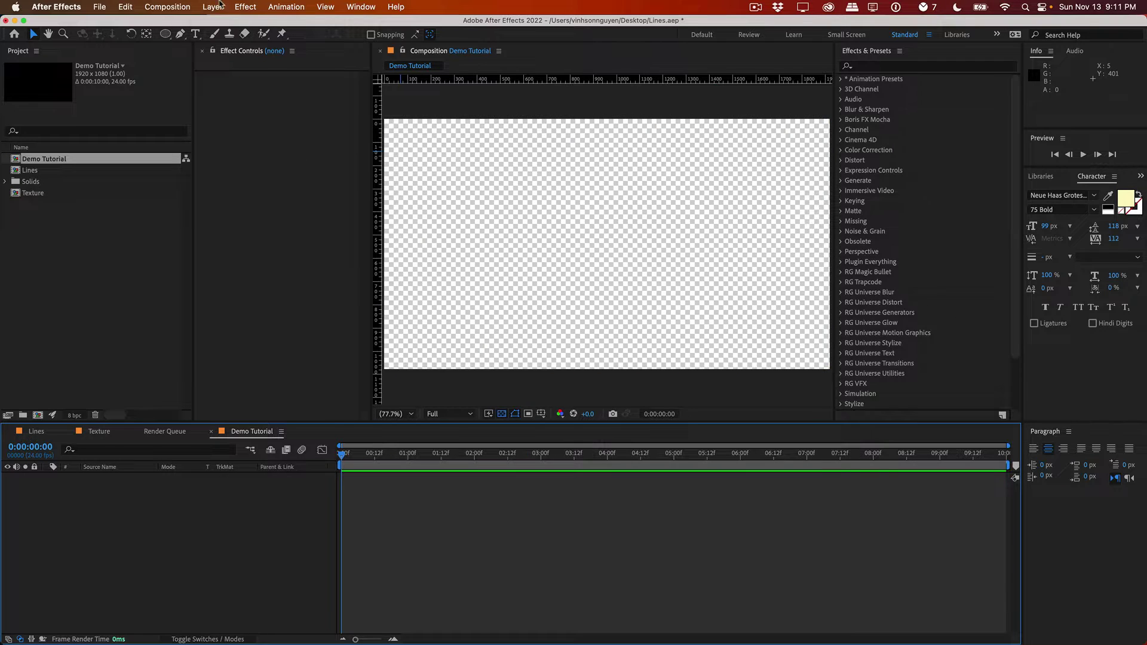
Step: Add a new white solid layer to the composition
{"action": "left_click", "coordinate": [213, 6]}
{"action": "left_click", "coordinate": [387, 40]}
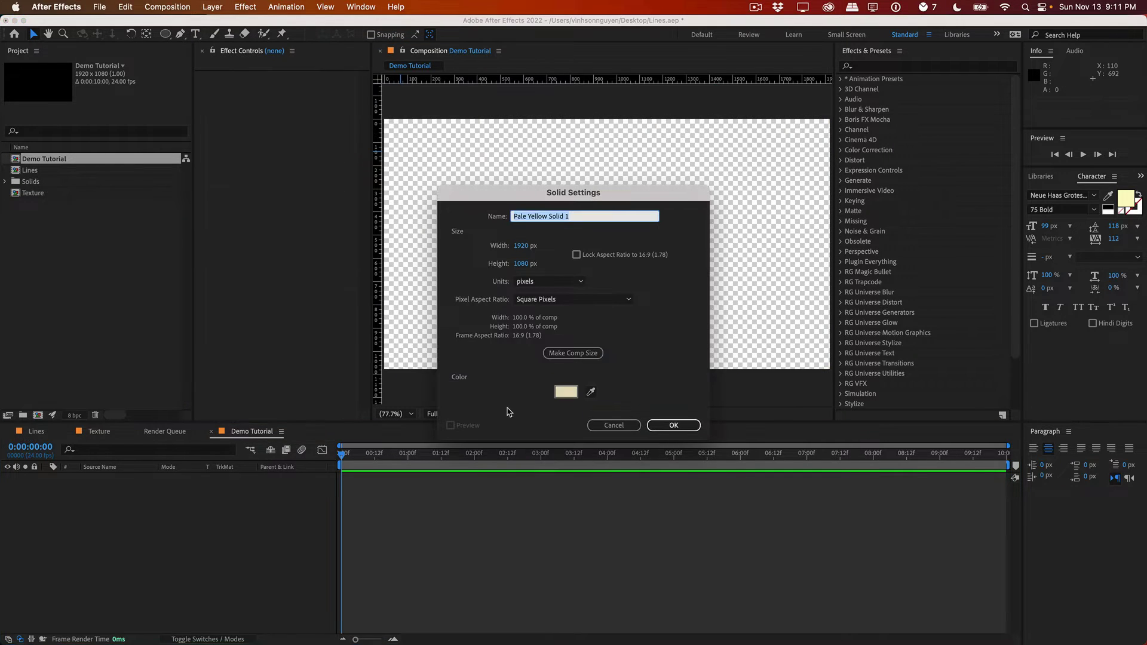
{"action": "left_click", "coordinate": [565, 392]}
{"action": "left_click", "coordinate": [175, 303]}
{"action": "key", "text": "Return"}
{"action": "key", "text": "Return"}
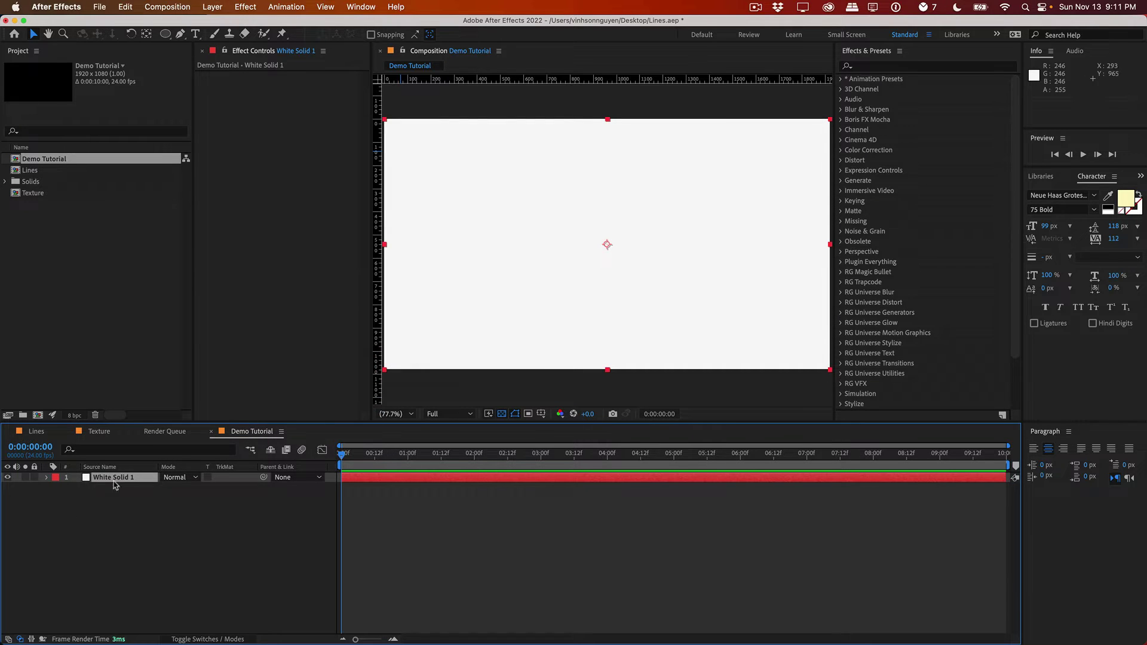
Step: Rename the white solid to BG and zoom the viewer out
{"action": "key", "text": "Return"}
{"action": "type", "text": "BG"}
{"action": "key", "text": "Return"}
{"action": "left_click", "coordinate": [118, 512]}
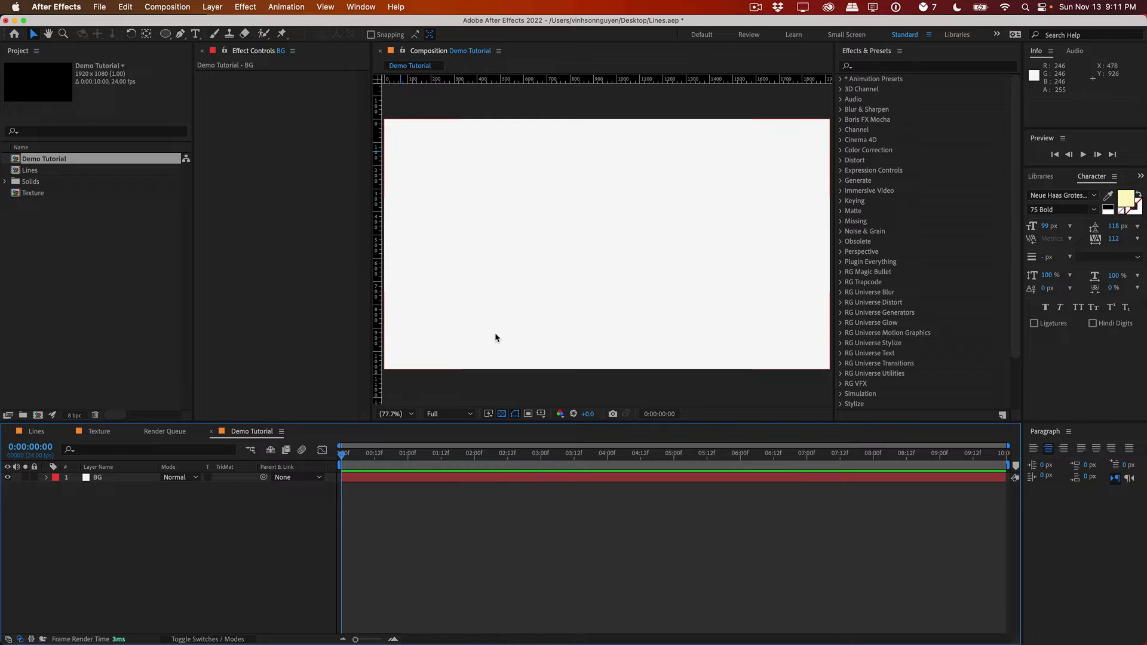
{"action": "left_click", "coordinate": [324, 6]}
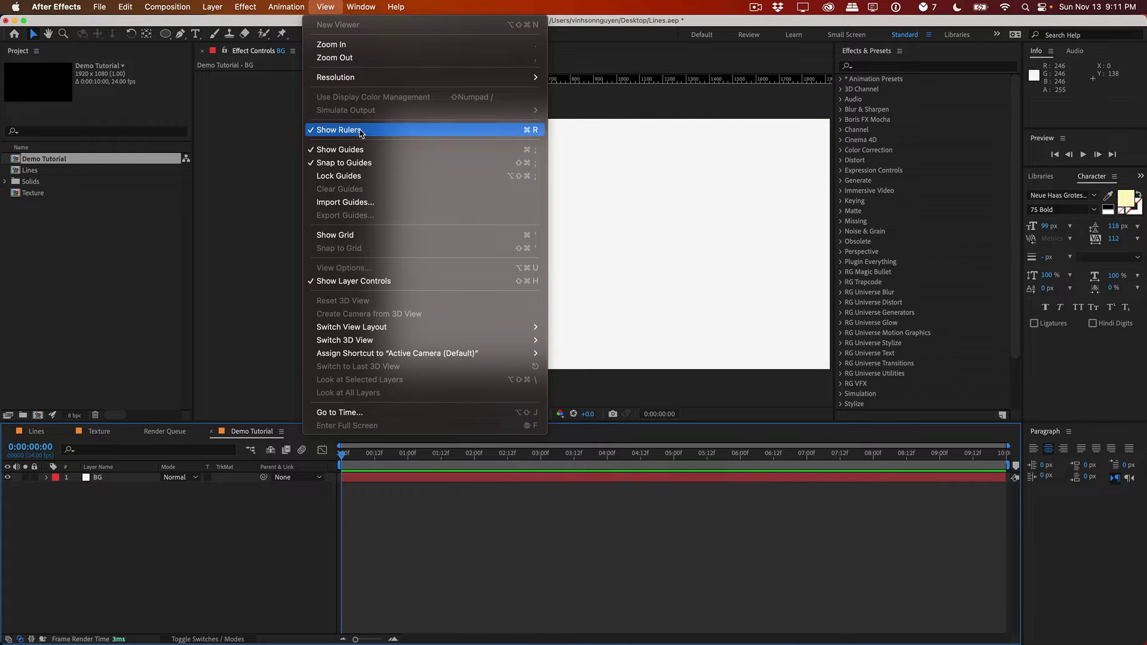
{"action": "left_click", "coordinate": [261, 140]}
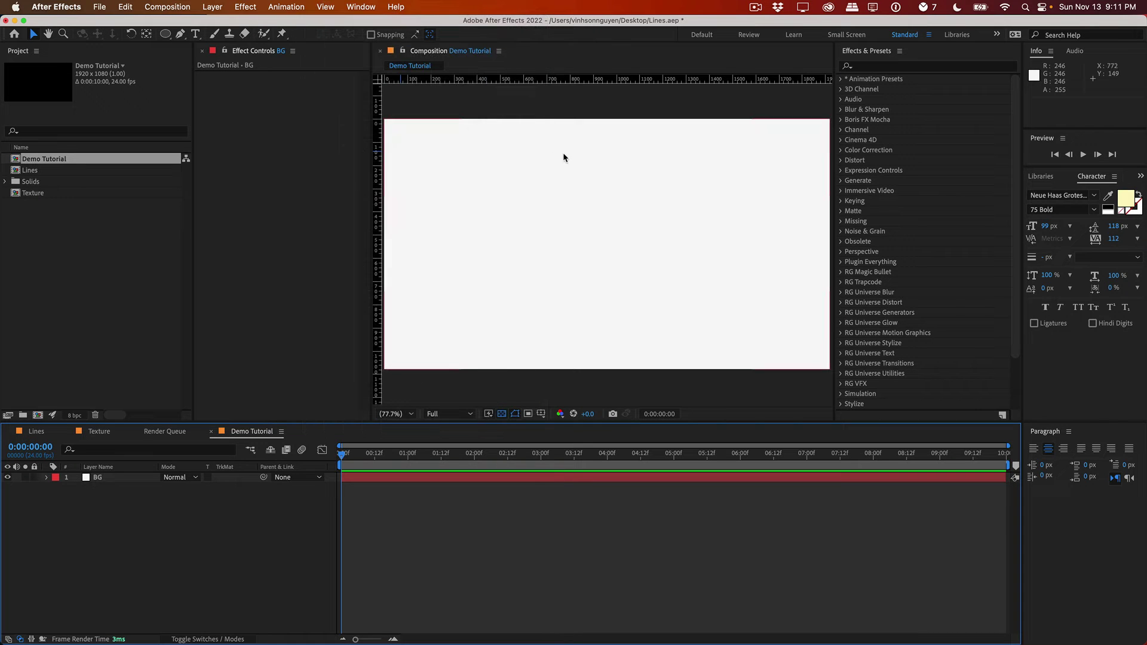
{"action": "key", "text": "comma"}
{"action": "key", "text": "comma"}
{"action": "key", "text": "comma"}
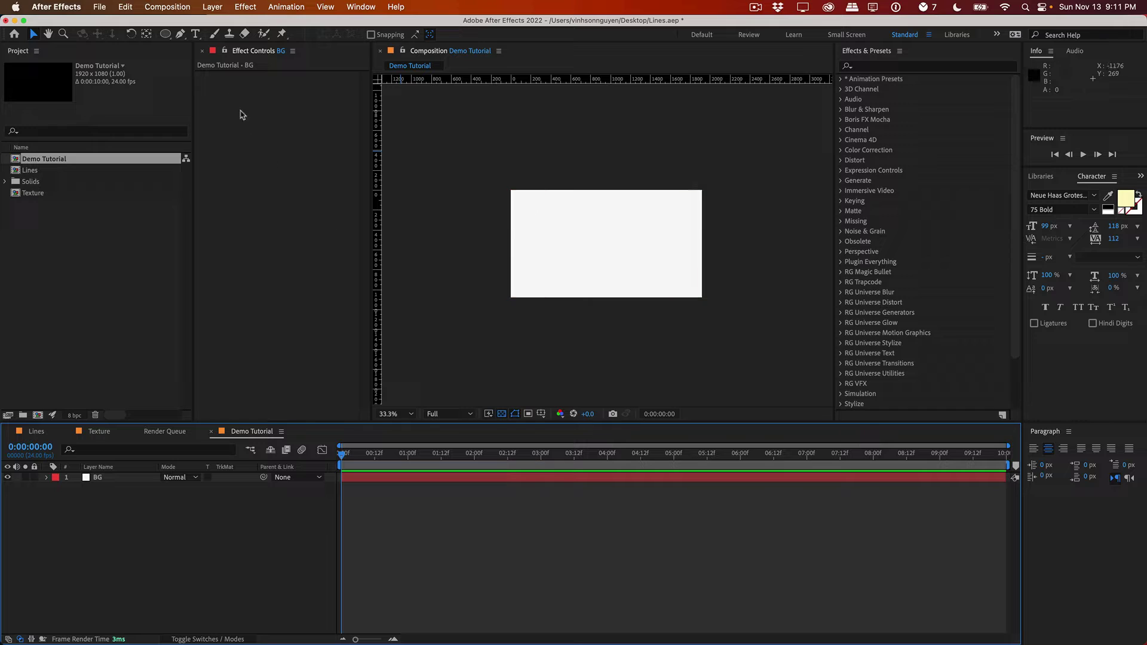
Step: Set up the Pen tool with no fill and a 5 px solid stroke
{"action": "left_click", "coordinate": [181, 34]}
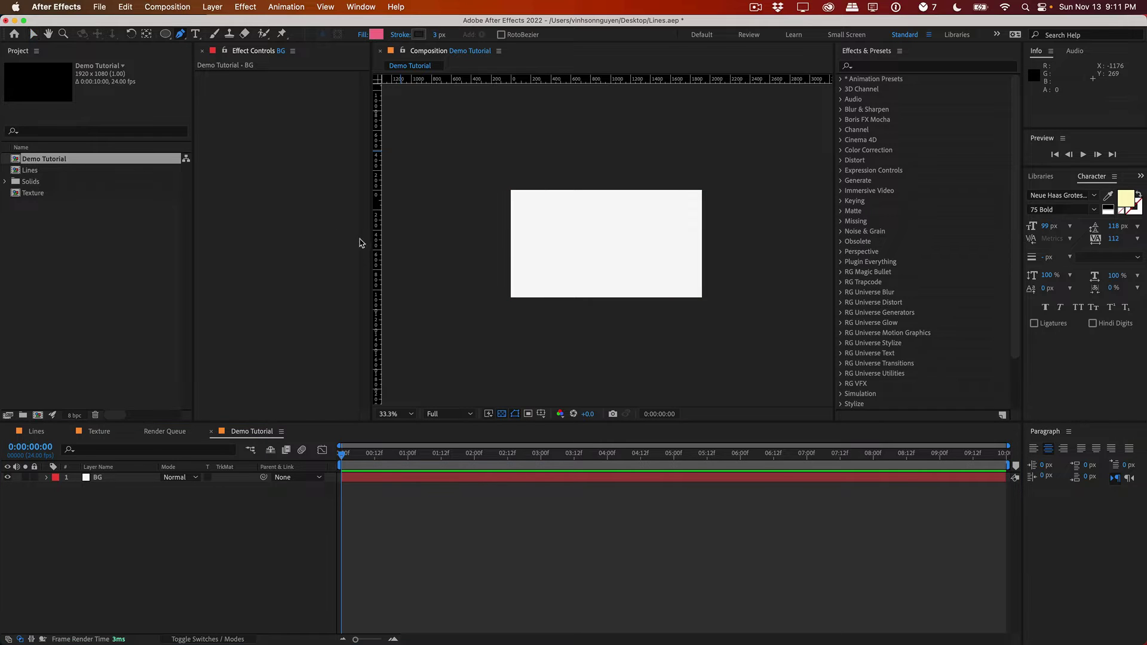
{"action": "left_click", "coordinate": [362, 35]}
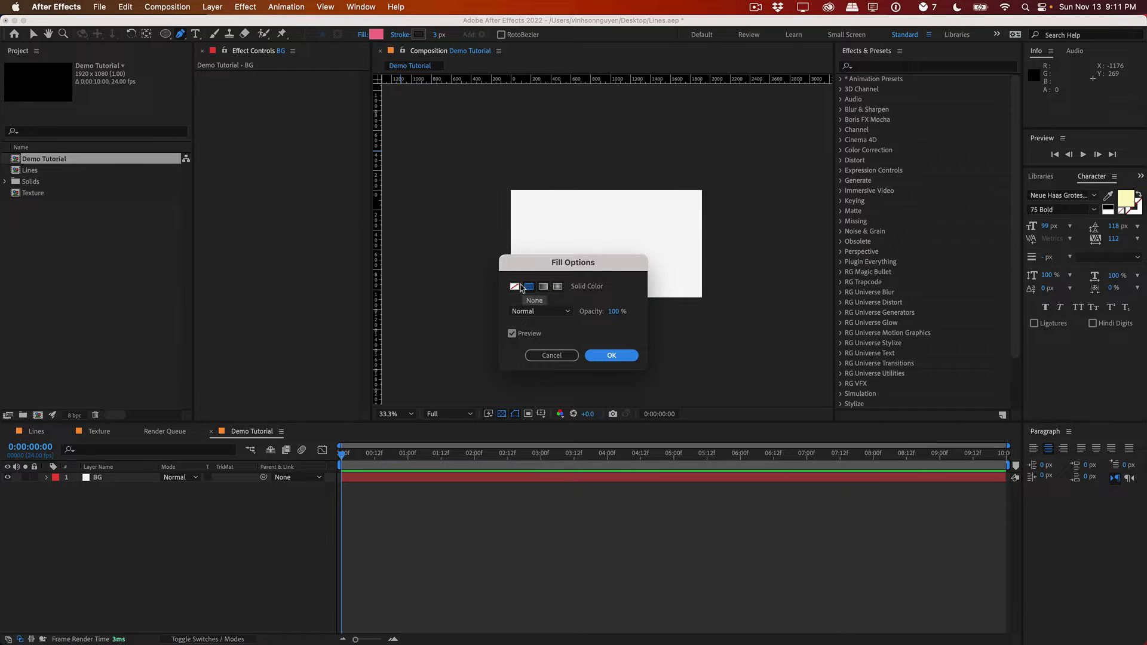
{"action": "left_click", "coordinate": [517, 287]}
{"action": "left_click", "coordinate": [606, 355]}
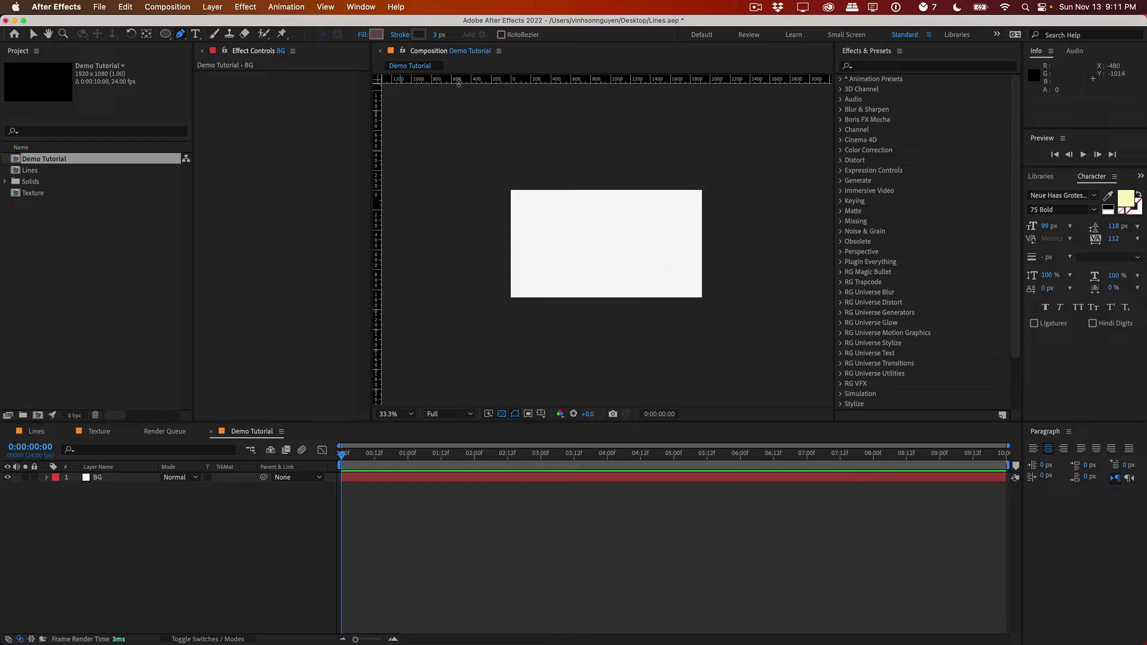
{"action": "left_click", "coordinate": [399, 36]}
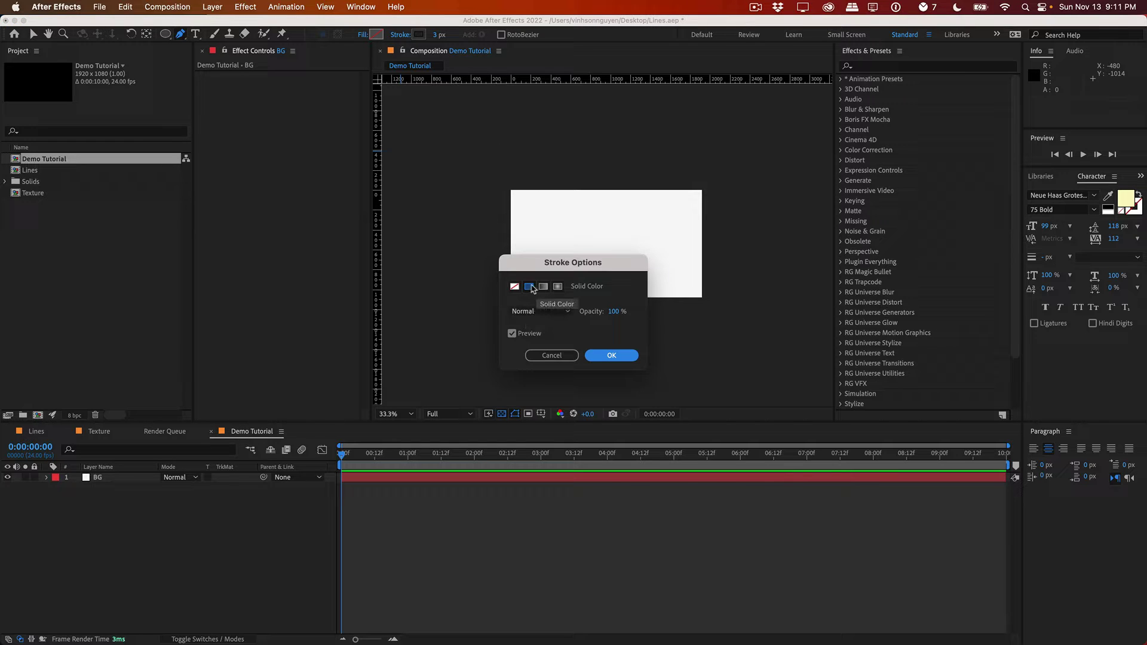
{"action": "left_click", "coordinate": [597, 356]}
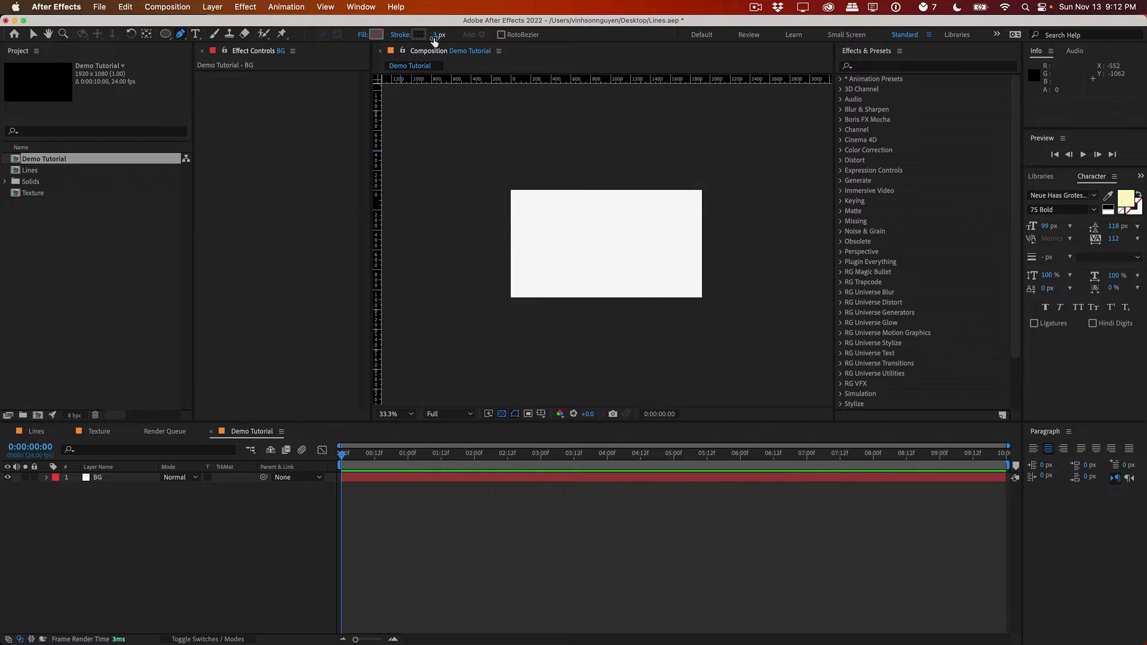
{"action": "left_click", "coordinate": [435, 37]}
{"action": "type", "text": "5"}
{"action": "key", "text": "Return"}
Step: Draw a straight horizontal line across the middle of the comp
{"action": "left_click", "coordinate": [250, 505]}
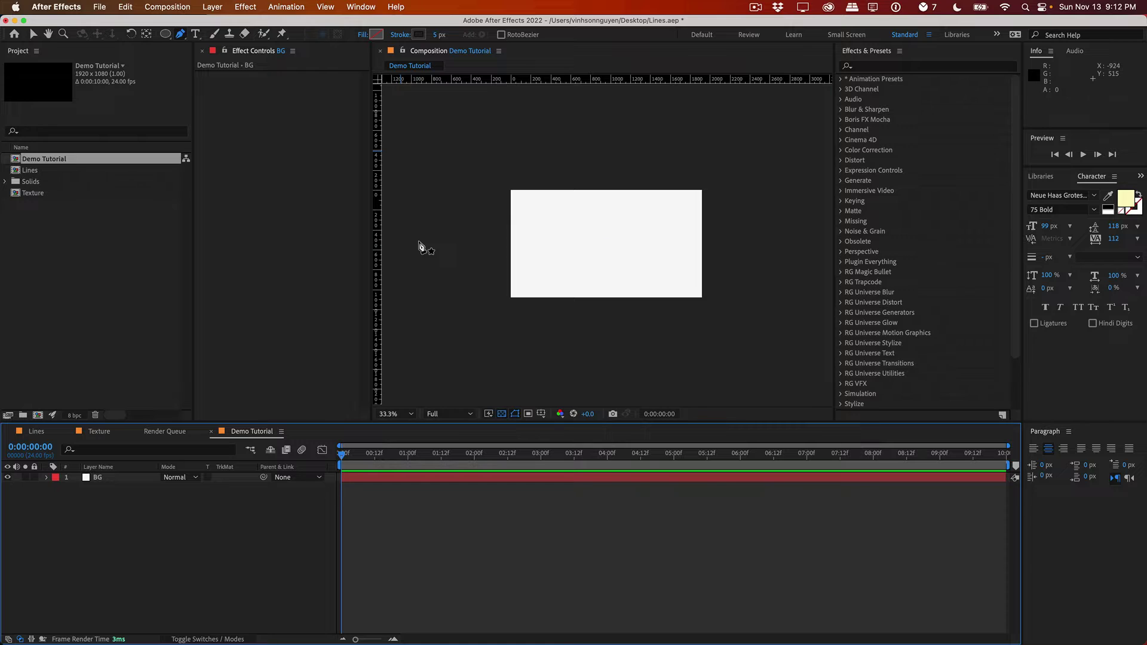
{"action": "left_click", "coordinate": [419, 241]}
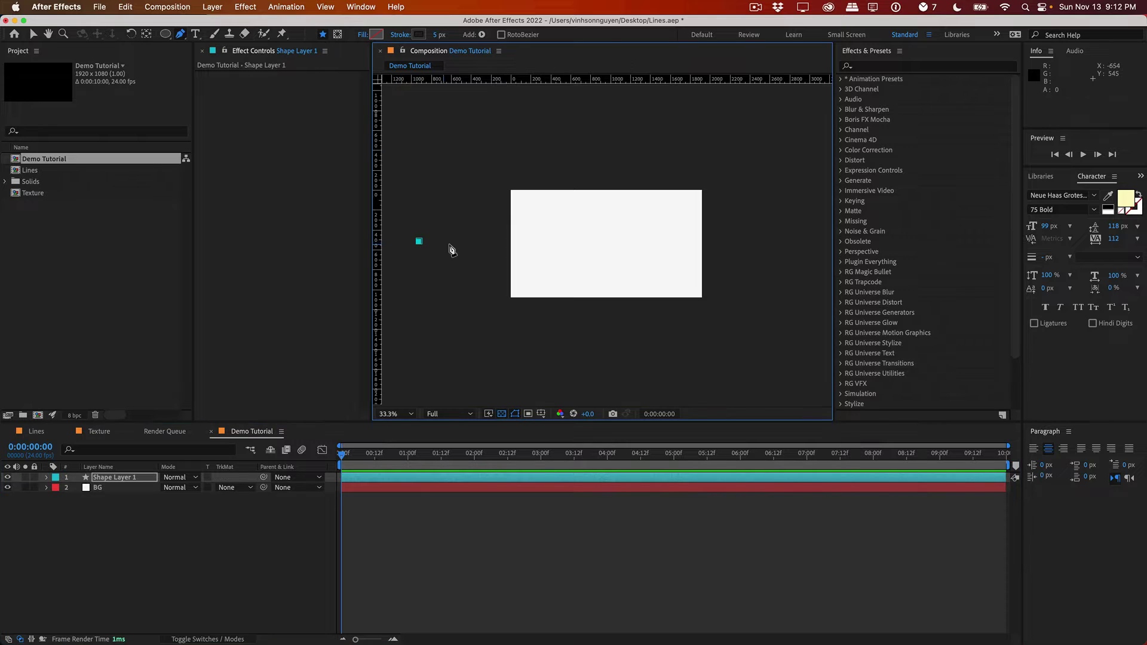
{"action": "left_click", "coordinate": [800, 241]}
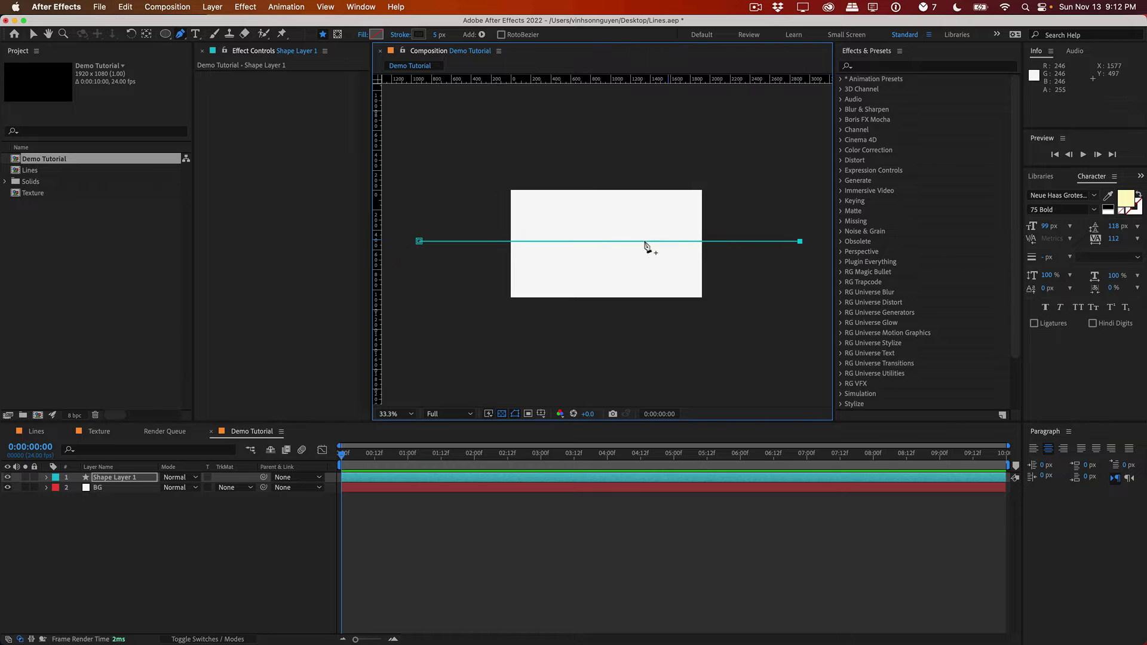
{"action": "left_click", "coordinate": [207, 534]}
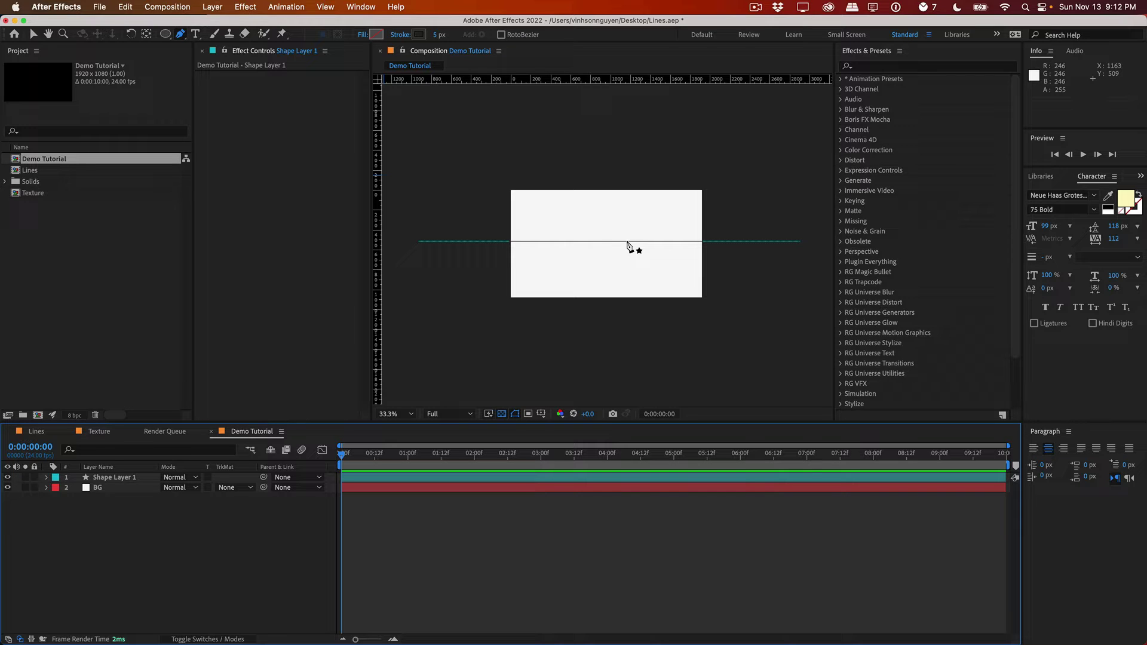
{"action": "key", "text": "period"}
{"action": "key", "text": "period"}
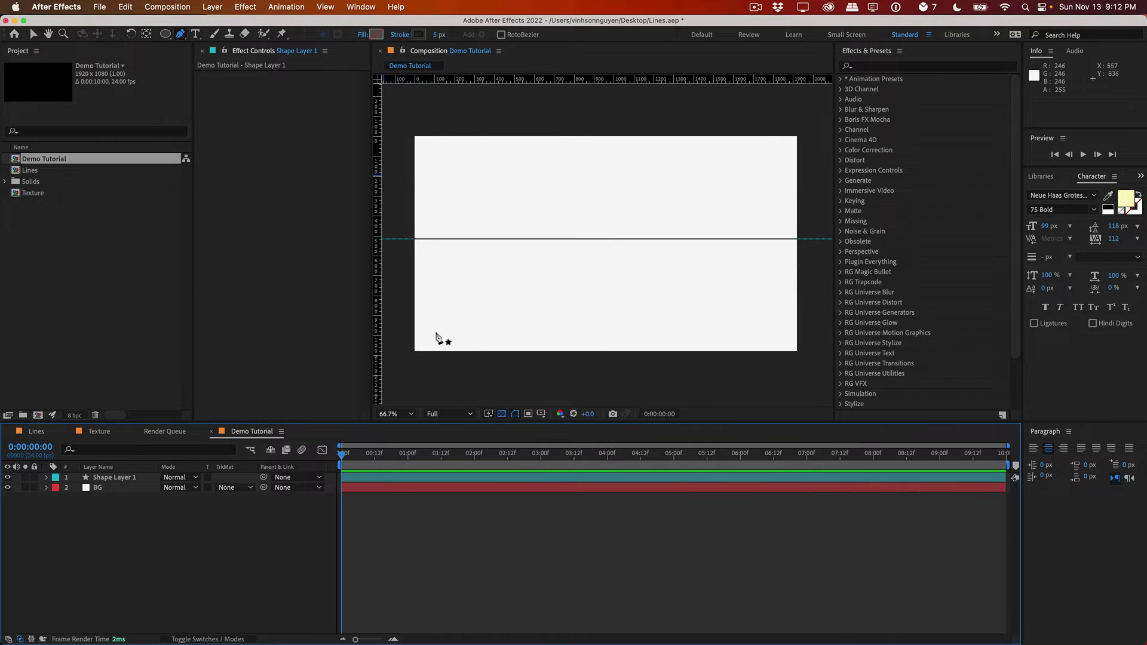
Step: Rename the new shape layer to Lines
{"action": "left_click", "coordinate": [134, 478]}
{"action": "key", "text": "Return"}
{"action": "type", "text": "Lines"}
{"action": "key", "text": "Return"}
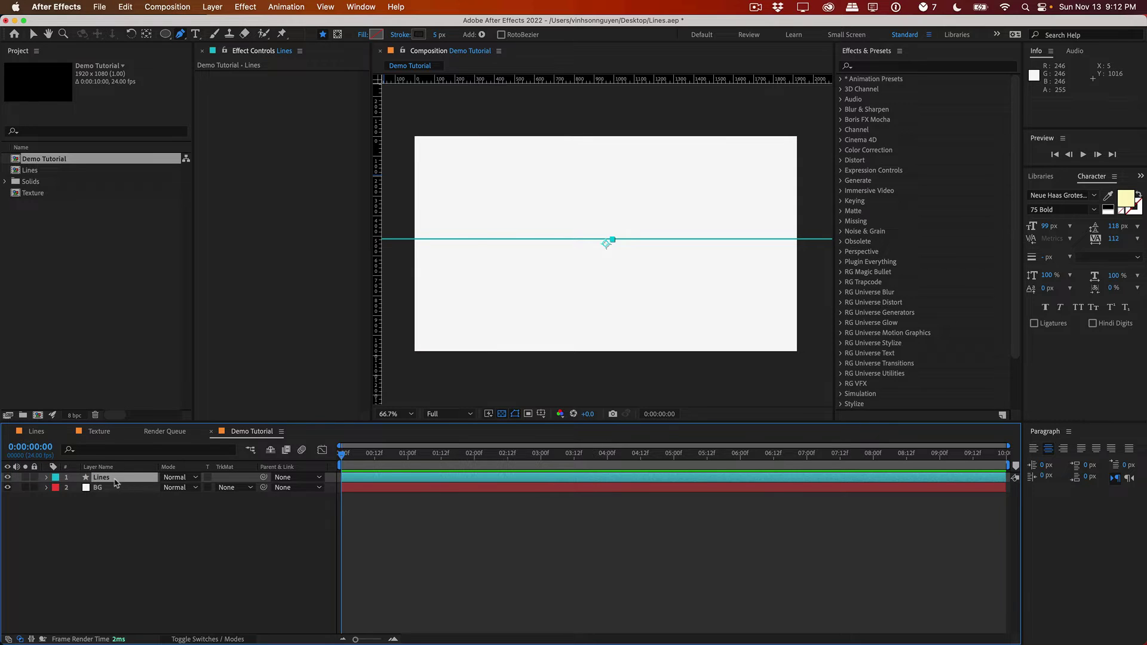
Step: Add a Repeater to the line and raise its copies to 38
{"action": "left_click", "coordinate": [46, 478]}
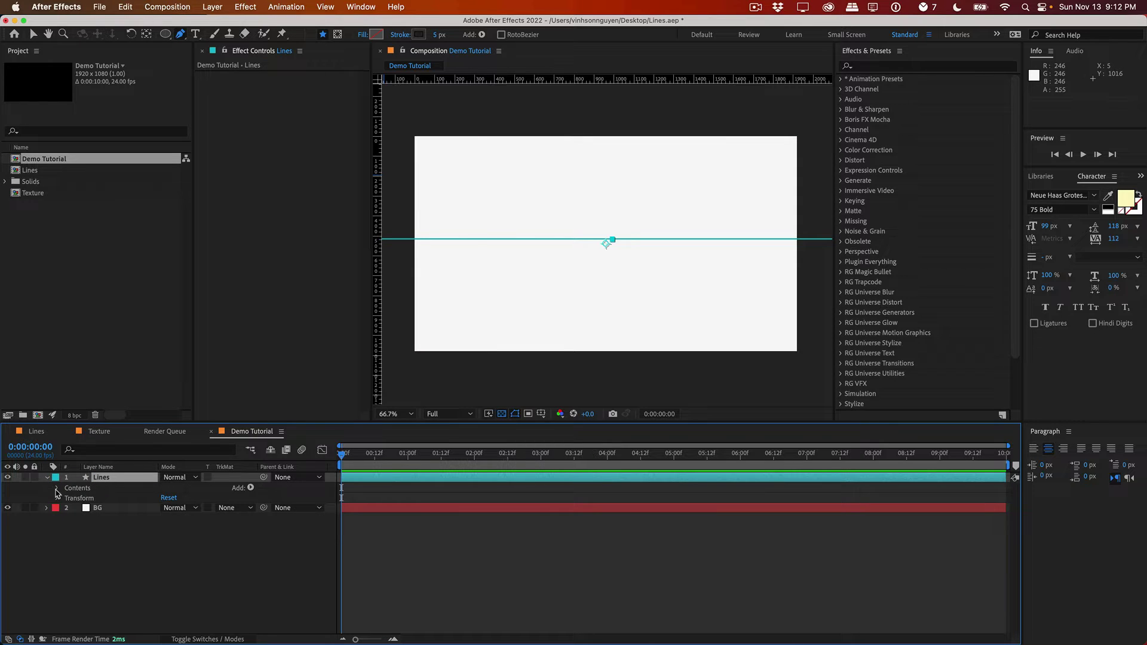
{"action": "left_click", "coordinate": [56, 489]}
{"action": "left_click", "coordinate": [250, 488]}
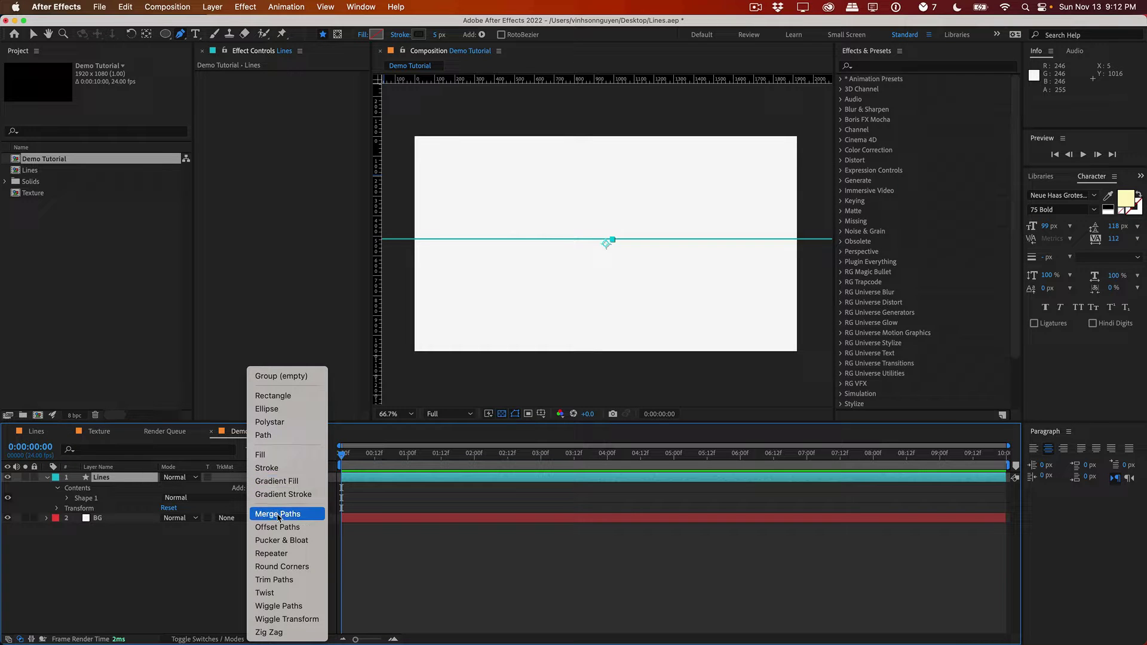
{"action": "left_click", "coordinate": [277, 553]}
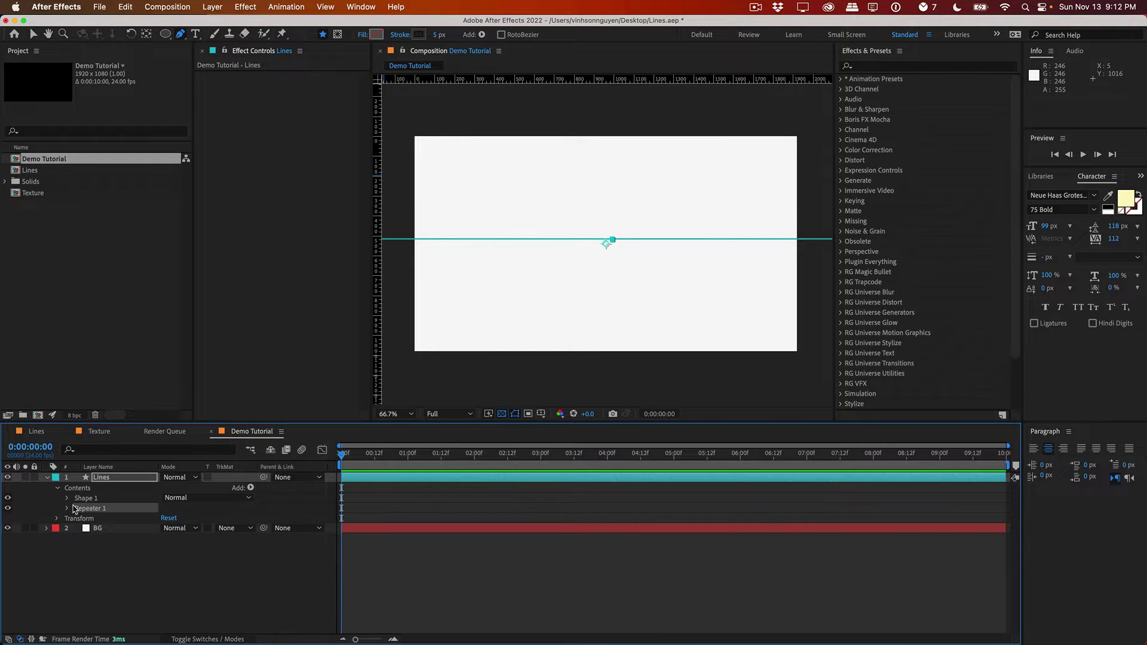
{"action": "left_click", "coordinate": [67, 509]}
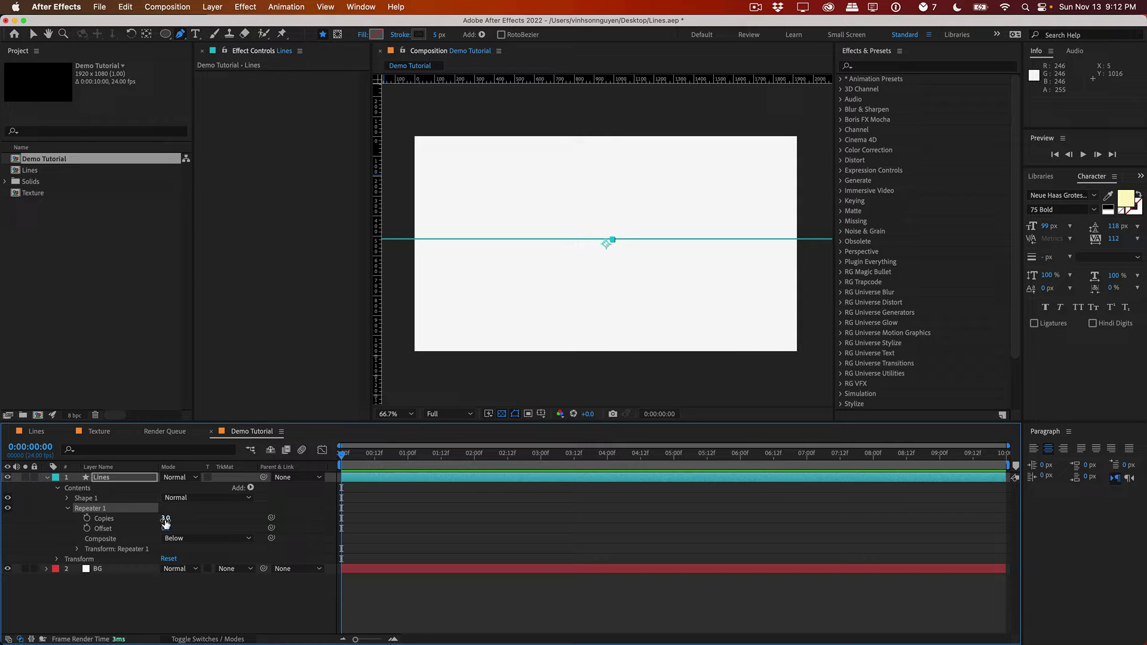
{"action": "left_click", "coordinate": [166, 520]}
{"action": "left_click_drag", "start_coordinate": [166, 519], "coordinate": [181, 514]}
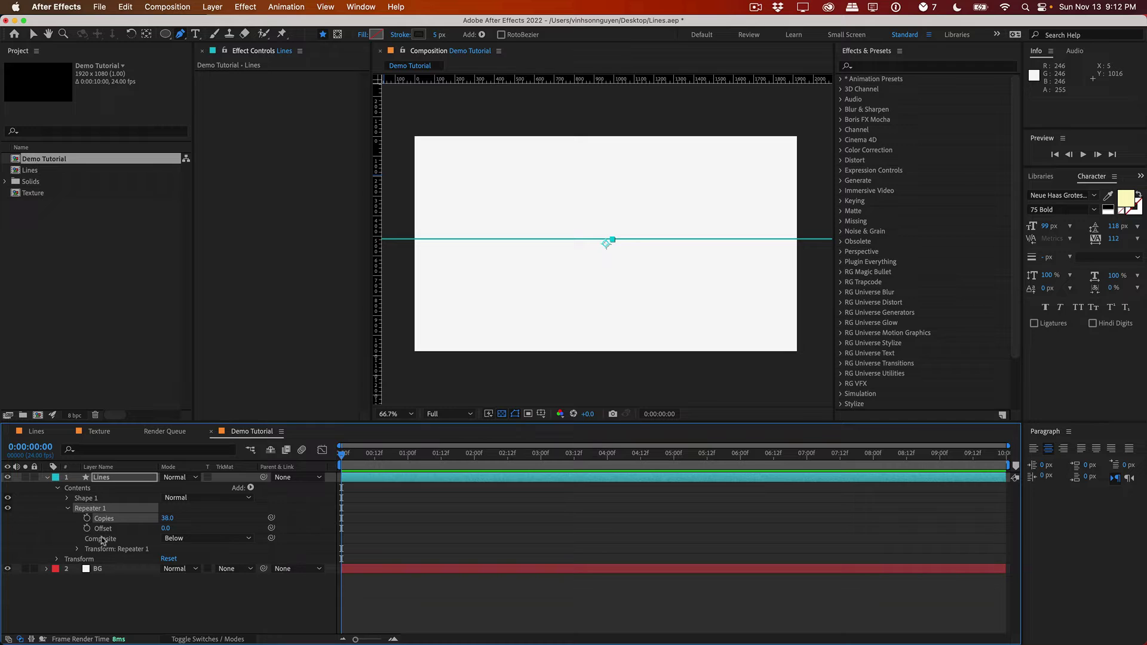
Step: Set the Repeater offset to stack the copies vertically, 31 px apart
{"action": "left_click", "coordinate": [78, 550]}
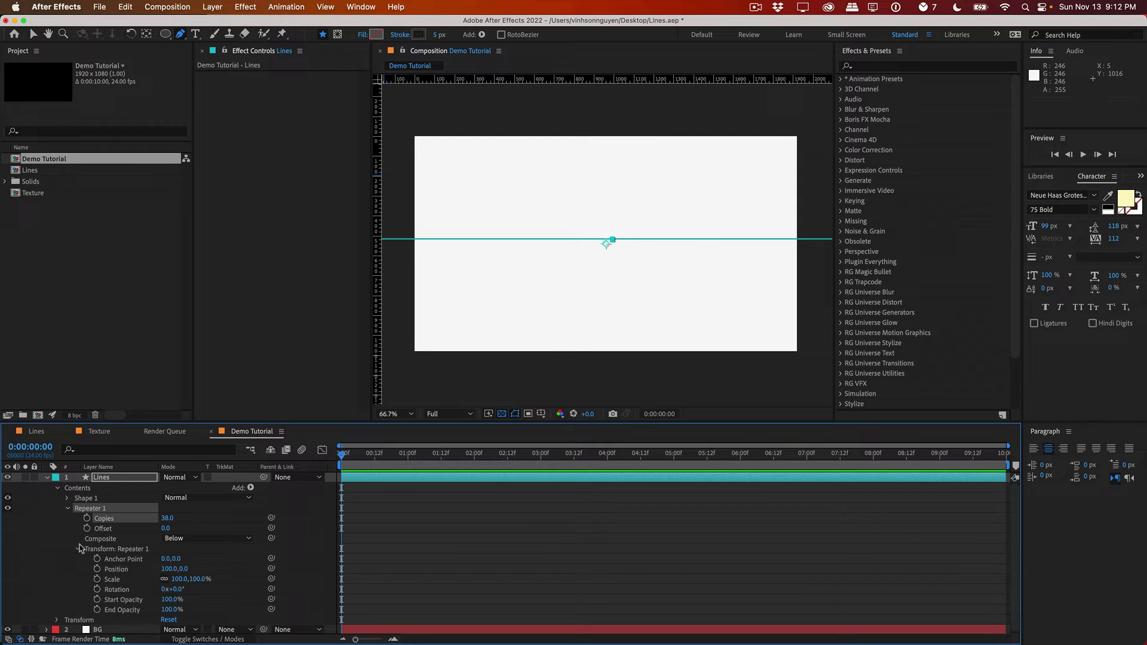
{"action": "left_click", "coordinate": [169, 569]}
{"action": "type", "text": "0"}
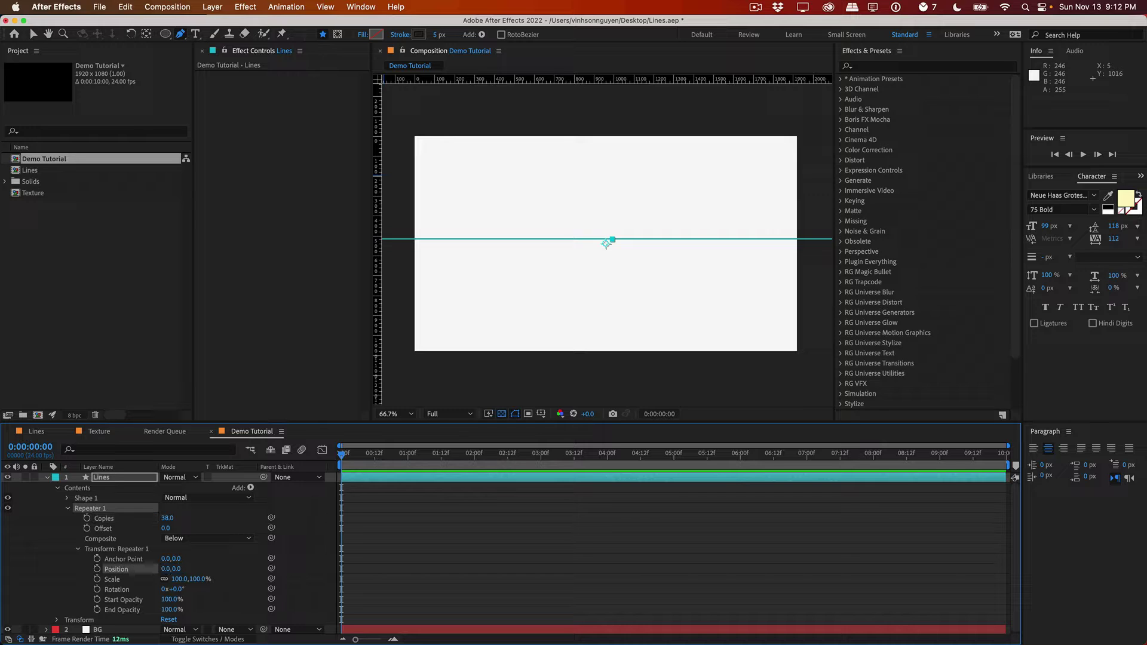
{"action": "key", "text": "Tab"}
{"action": "type", "text": "2"}
{"action": "key", "text": "Return"}
{"action": "left_click_drag", "start_coordinate": [182, 569], "coordinate": [205, 563]}
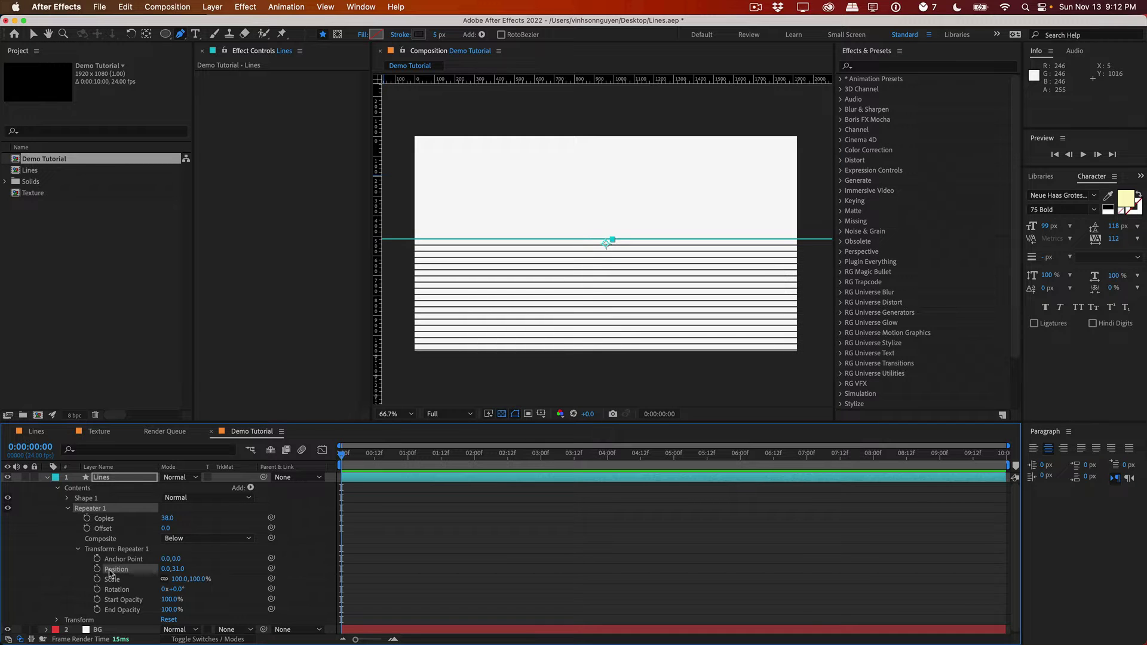
Step: Scrub the layer's Position Y upward so the stripes fill the frame
{"action": "left_click", "coordinate": [56, 620]}
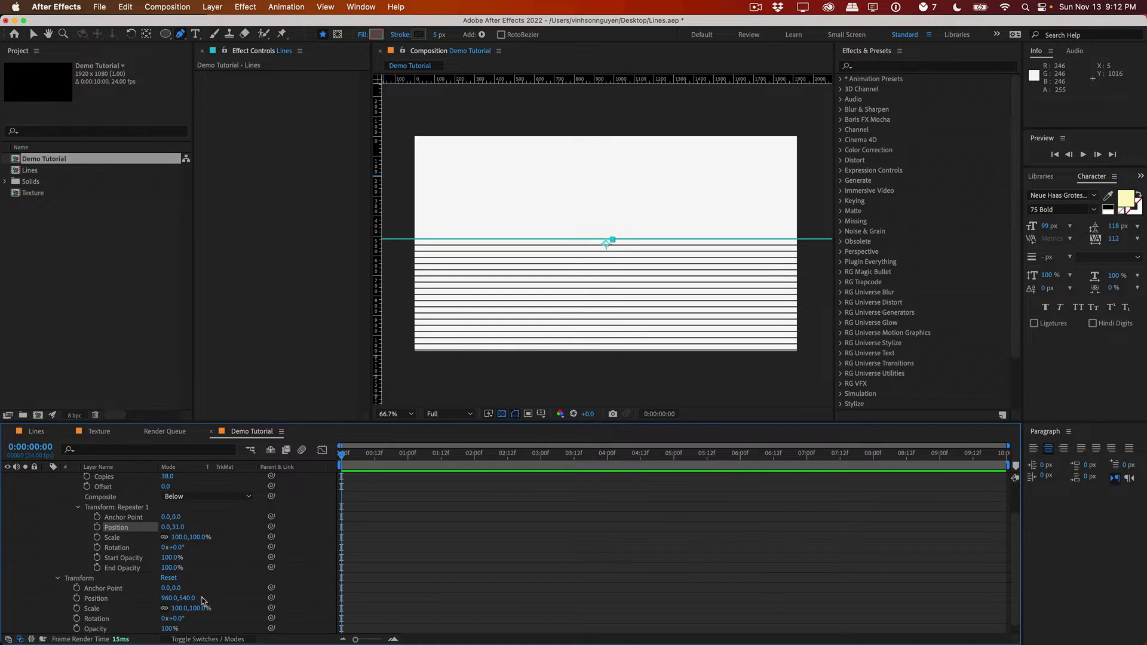
{"action": "left_click_drag", "start_coordinate": [182, 599], "coordinate": [89, 598]}
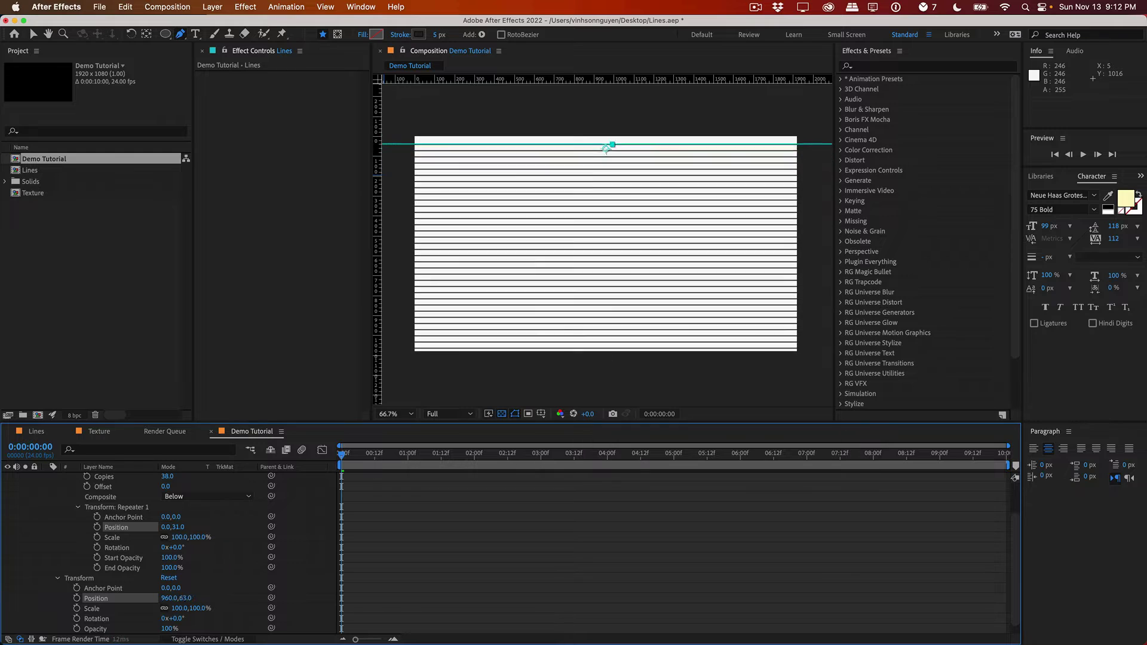
{"action": "left_click_drag", "start_coordinate": [182, 599], "coordinate": [128, 598]}
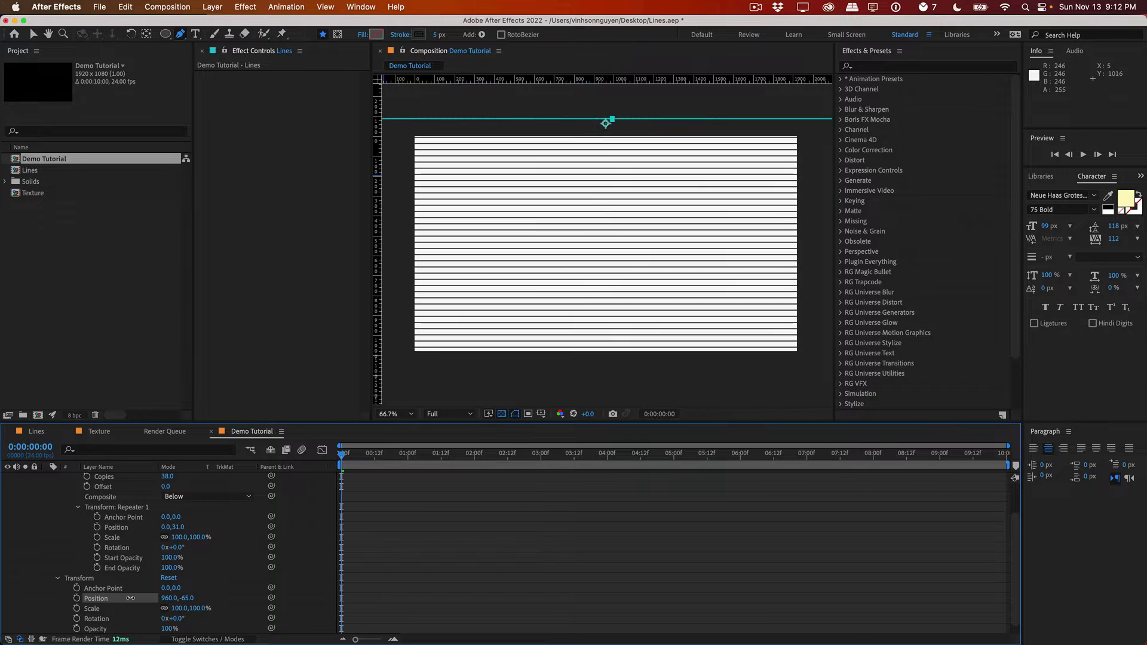
{"action": "scroll", "coordinate": [121, 515], "scroll_direction": "up", "scroll_amount": 3}
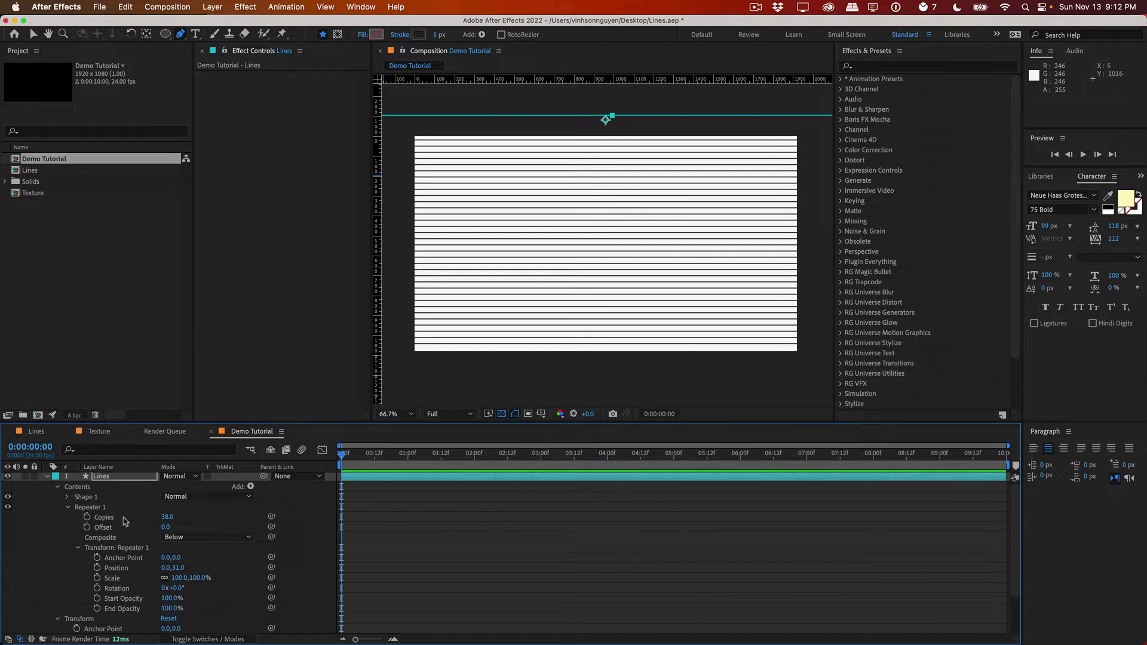
Step: Add Wiggle Paths to the lines and raise its Size to 718
{"action": "left_click", "coordinate": [251, 487]}
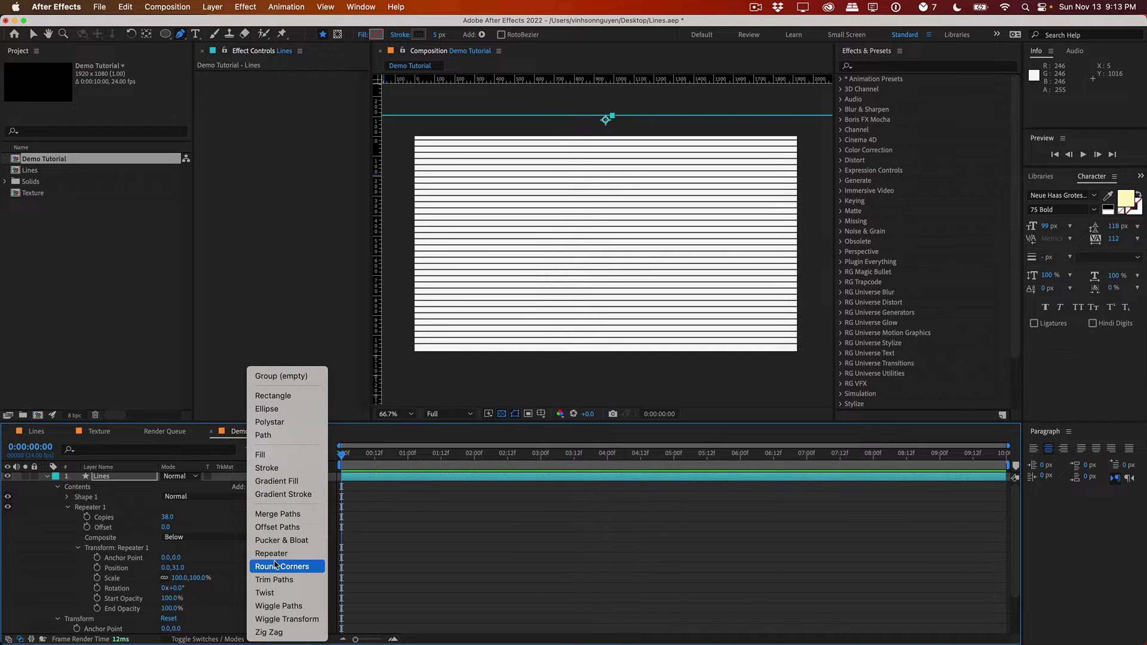
{"action": "left_click", "coordinate": [284, 608]}
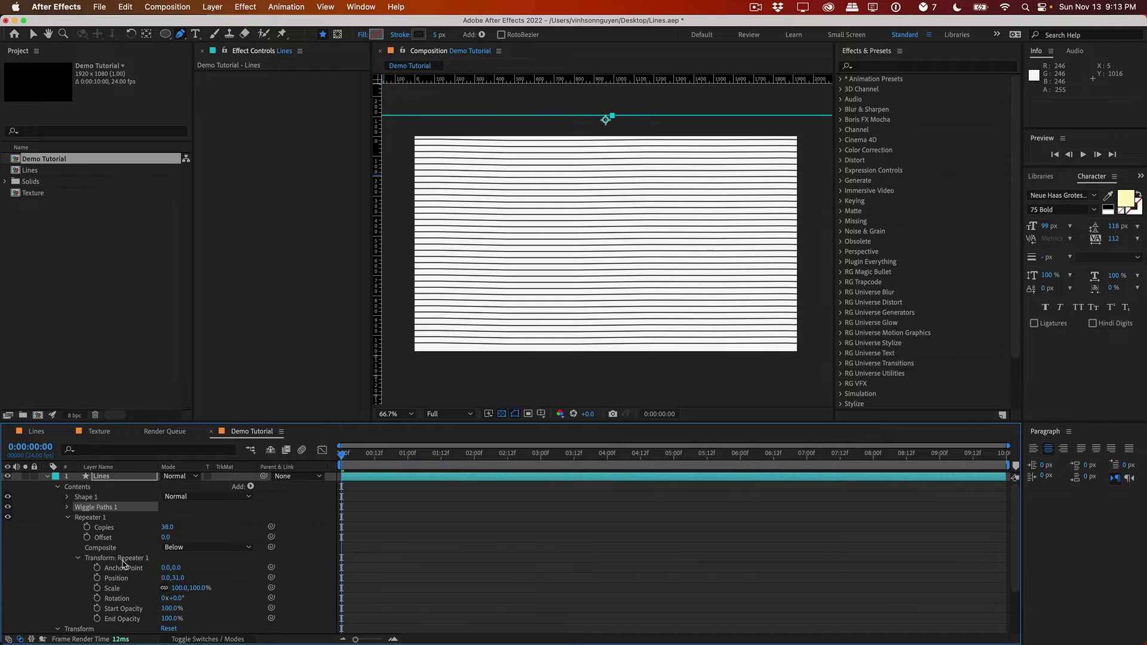
{"action": "left_click", "coordinate": [67, 507]}
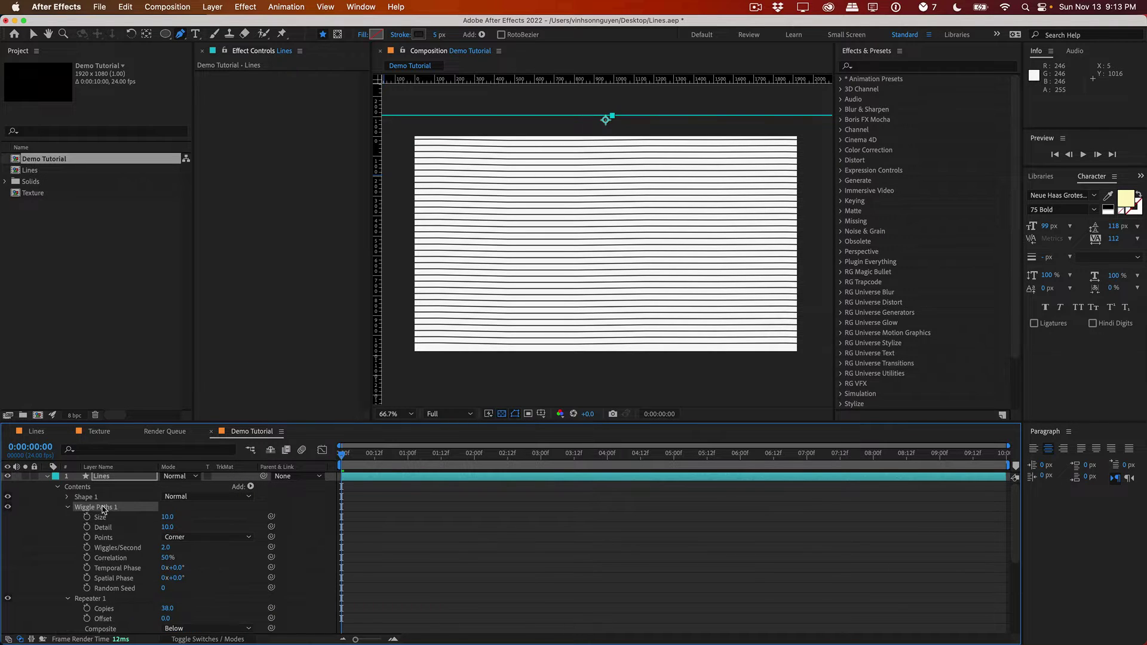
{"action": "left_click_drag", "start_coordinate": [161, 518], "coordinate": [304, 496]}
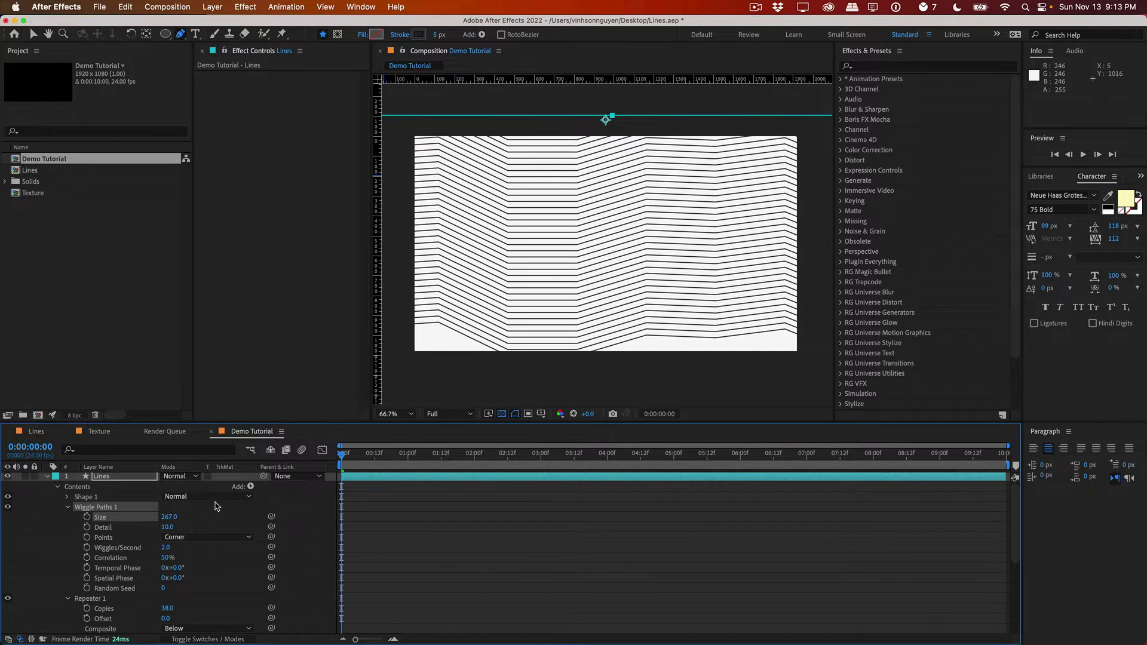
Step: Set the wiggle Points to Smooth and Wiggles/Second to 0.5
{"action": "left_click", "coordinate": [139, 538]}
{"action": "left_click", "coordinate": [191, 538]}
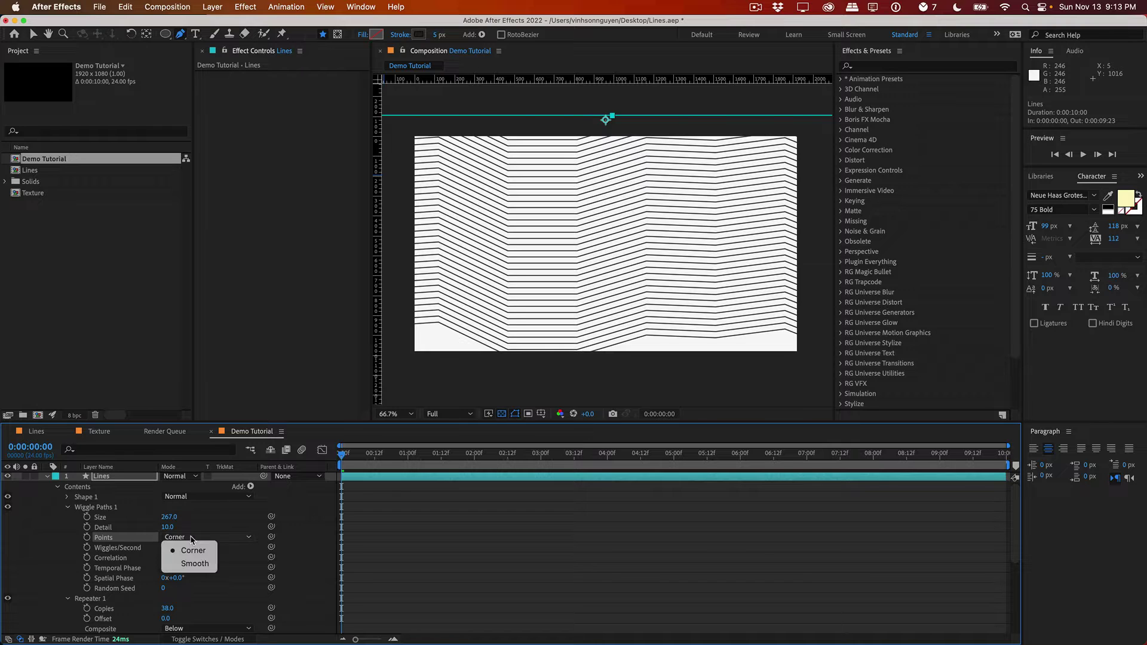
{"action": "left_click", "coordinate": [195, 563]}
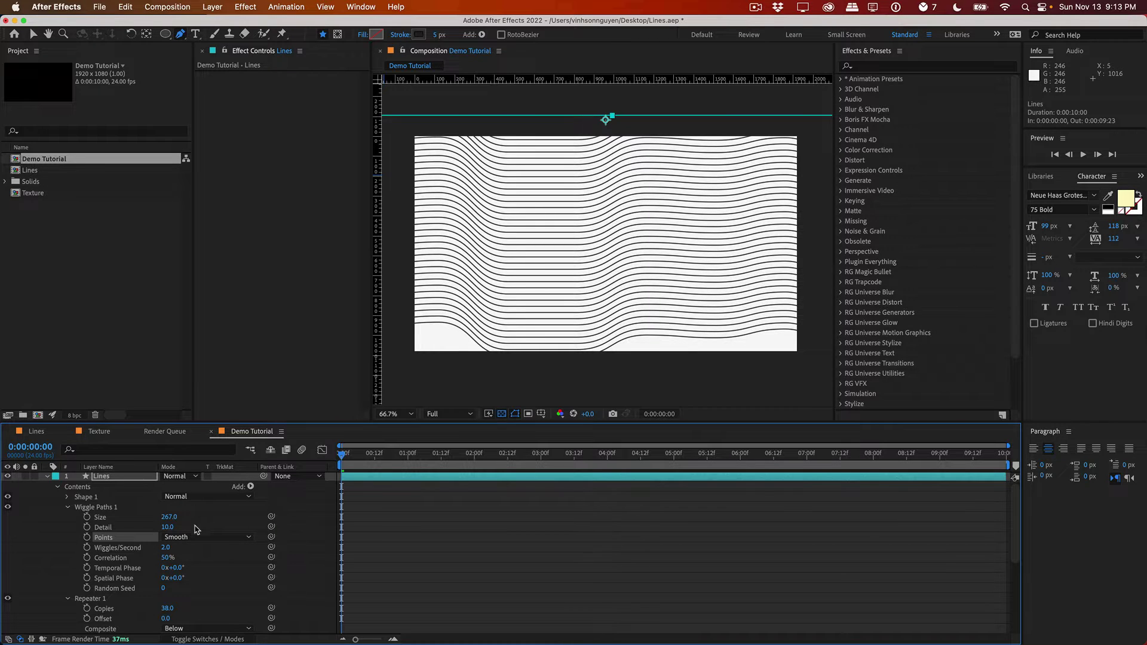
{"action": "left_click", "coordinate": [164, 549]}
{"action": "key", "text": "BackSpace"}
{"action": "type", "text": "5"}
{"action": "key", "text": "Return"}
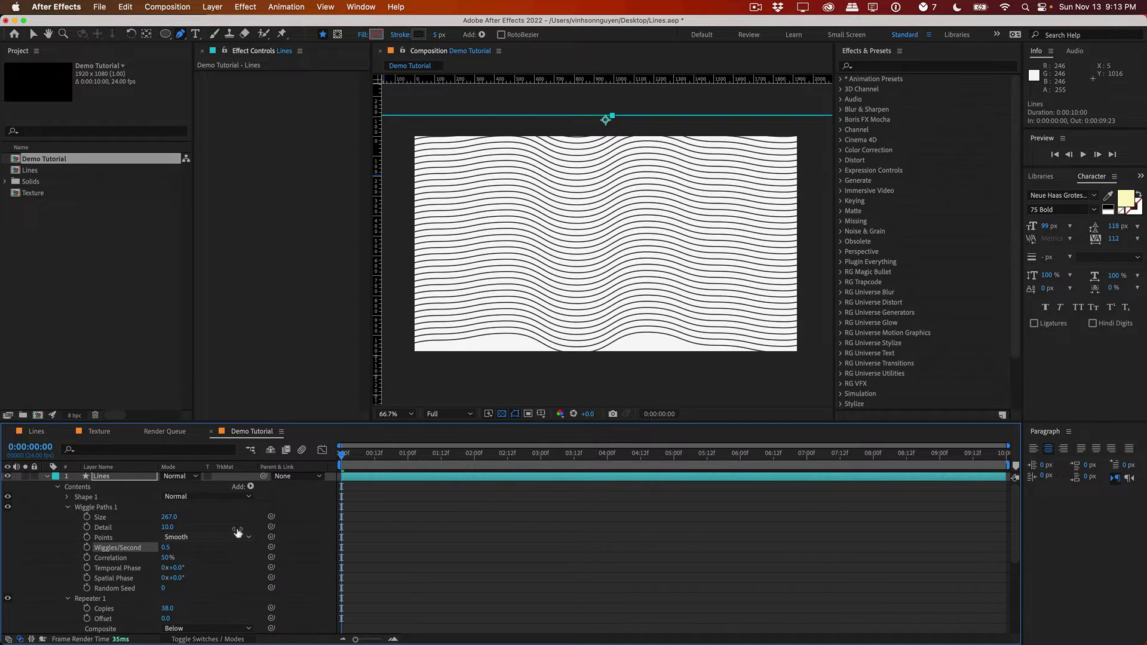
Step: Preview the waves and raise the wiggle Detail to 22
{"action": "left_click_drag", "start_coordinate": [344, 454], "coordinate": [550, 439]}
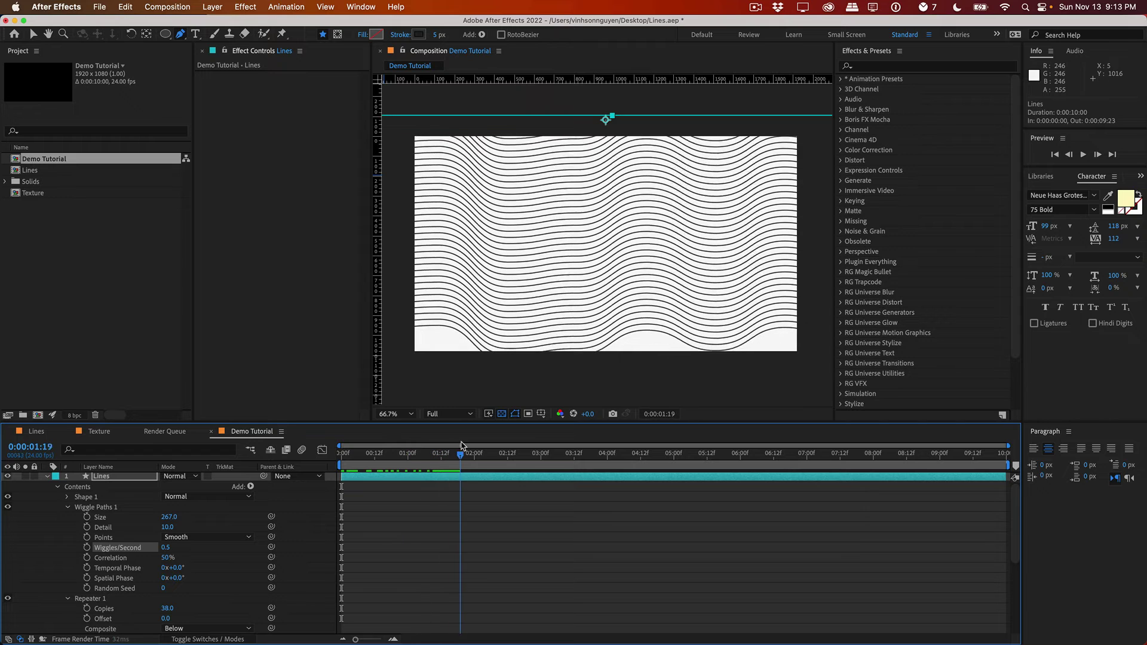
{"action": "key", "text": "space"}
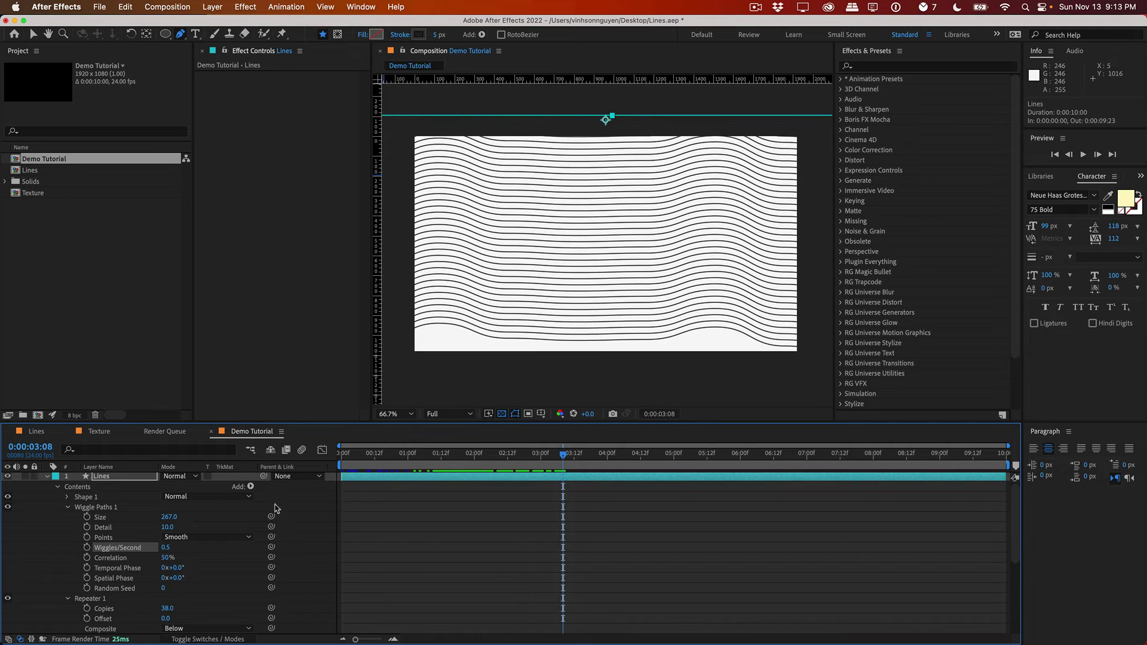
{"action": "mouse_move", "coordinate": [166, 529]}
{"action": "left_mouse_down"}
{"action": "mouse_move", "coordinate": [167, 519]}
{"action": "mouse_move", "coordinate": [525, 491]}
{"action": "mouse_move", "coordinate": [293, 507]}
{"action": "left_mouse_up"}
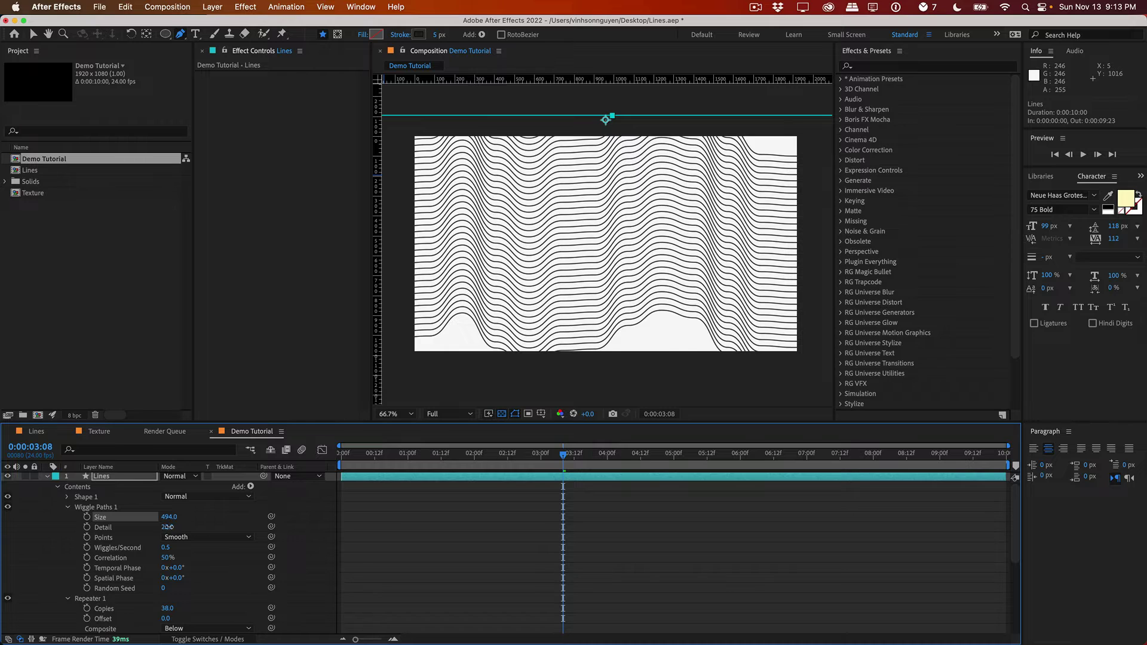
Step: Lower wiggle Detail to 17 and set the Repeater to 58 copies spaced 61 apart
{"action": "left_click_drag", "start_coordinate": [168, 527], "coordinate": [153, 525]}
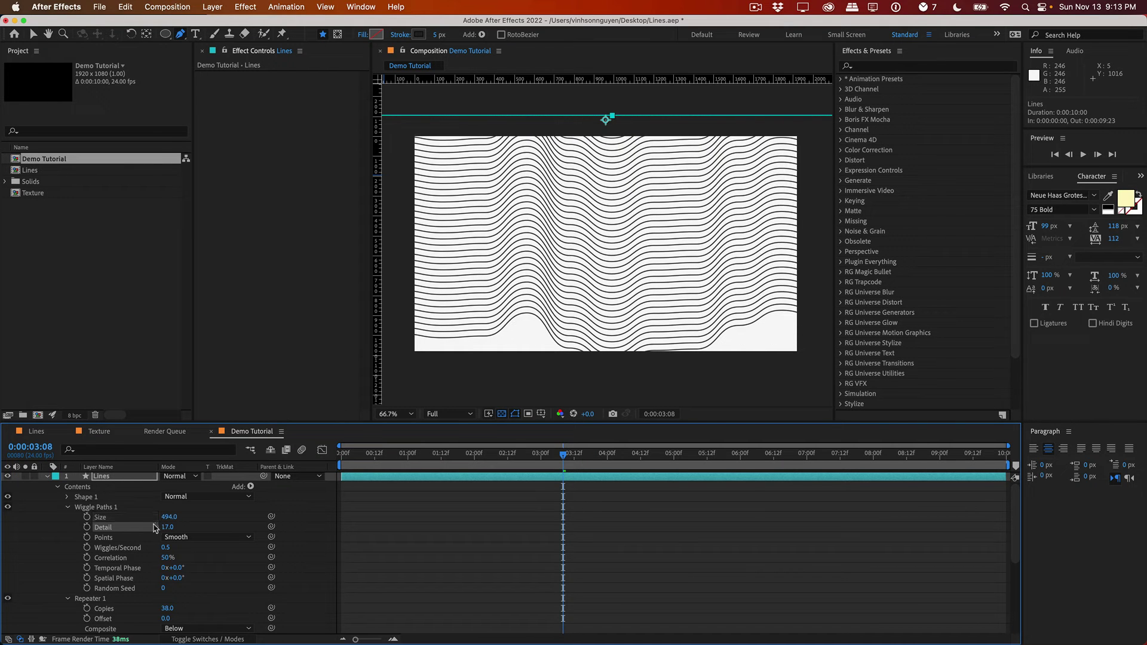
{"action": "scroll", "coordinate": [133, 557], "scroll_direction": "down", "scroll_amount": 1}
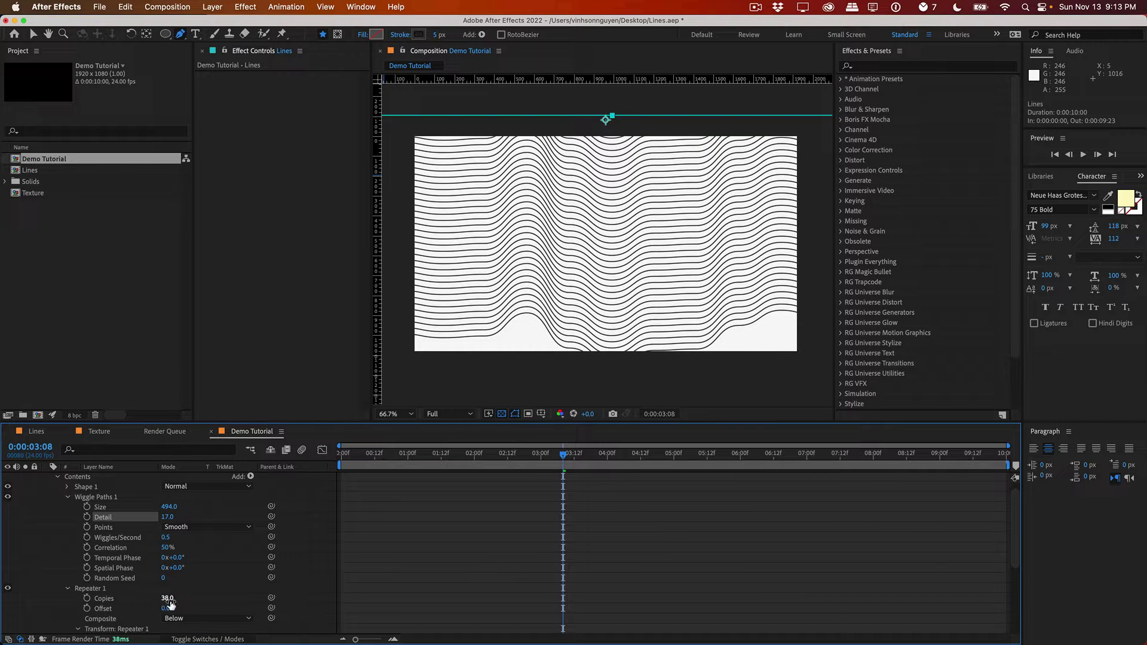
{"action": "left_click_drag", "start_coordinate": [169, 599], "coordinate": [175, 594]}
{"action": "scroll", "coordinate": [176, 593], "scroll_direction": "down", "scroll_amount": 2}
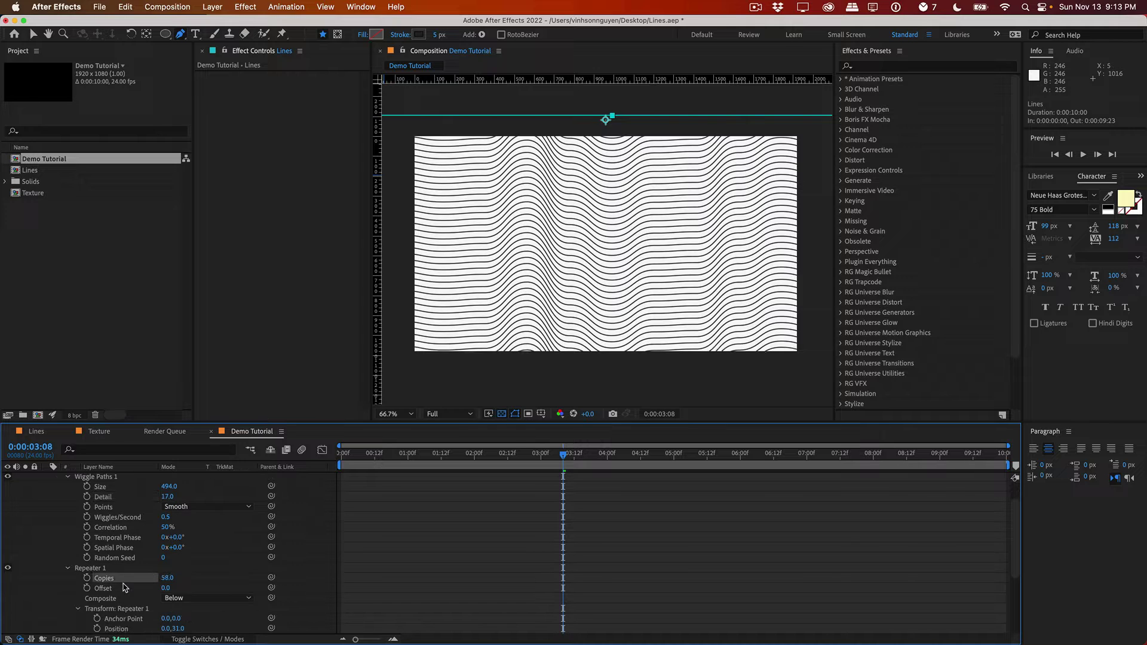
{"action": "scroll", "coordinate": [176, 593], "scroll_direction": "down", "scroll_amount": 3}
{"action": "left_click_drag", "start_coordinate": [178, 598], "coordinate": [219, 578]}
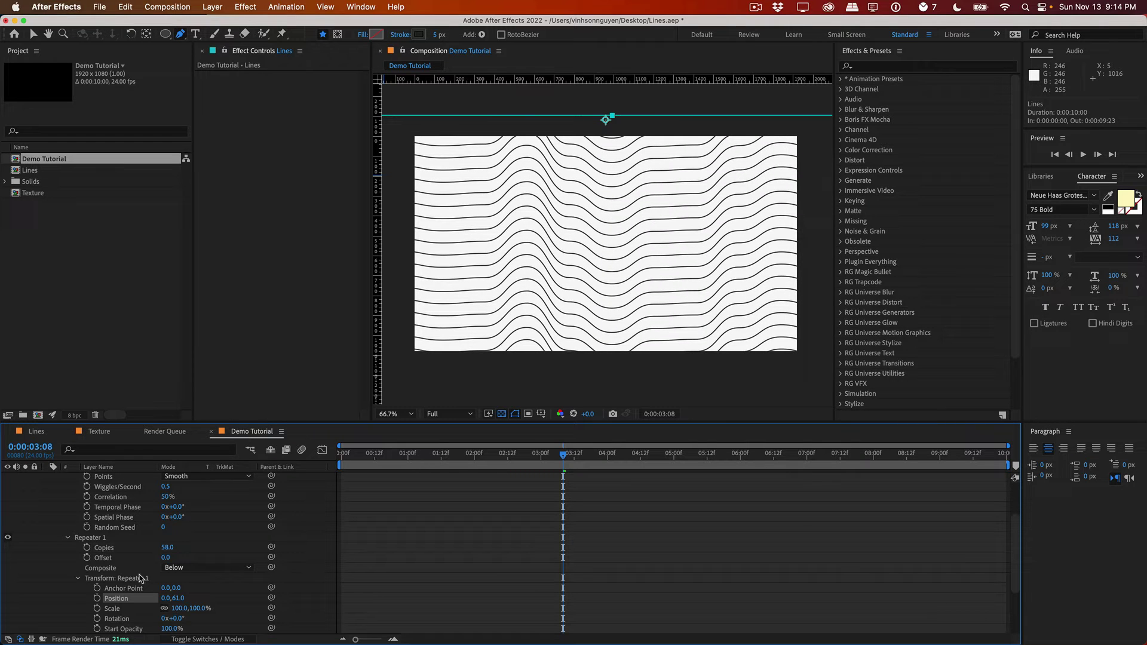
{"action": "scroll", "coordinate": [140, 579], "scroll_direction": "down", "scroll_amount": 2}
{"action": "scroll", "coordinate": [139, 579], "scroll_direction": "down", "scroll_amount": 2}
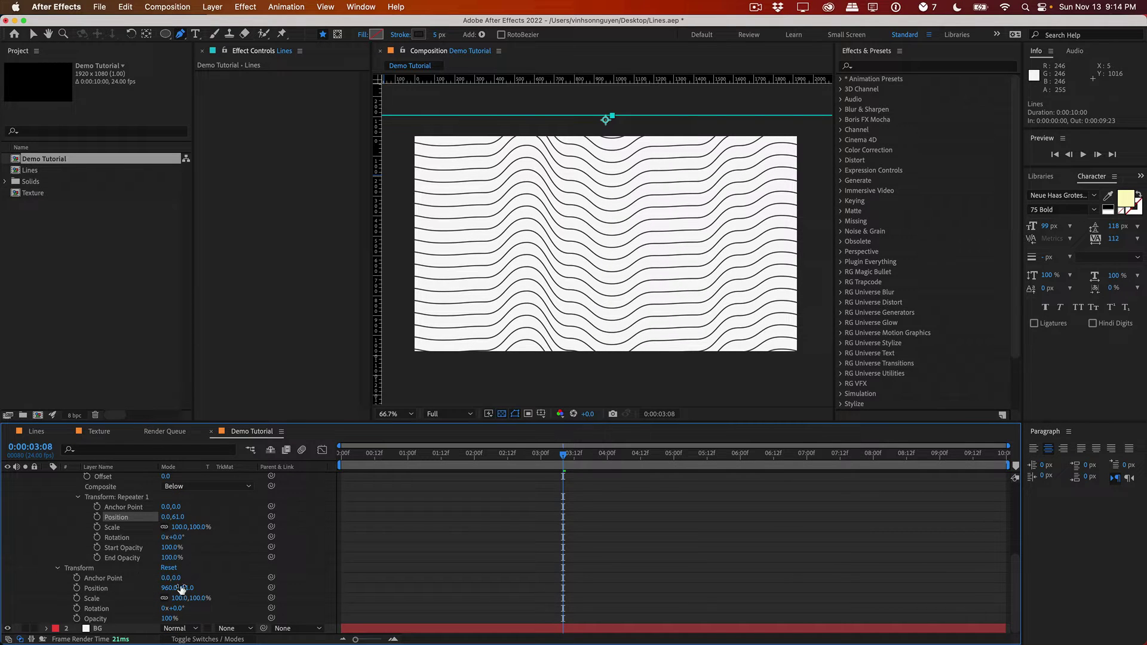
Step: Rotate the Lines layer diagonally and shift it up and to the right
{"action": "left_click_drag", "start_coordinate": [186, 611], "coordinate": [206, 611]}
{"action": "scroll", "coordinate": [119, 538], "scroll_direction": "up", "scroll_amount": 7}
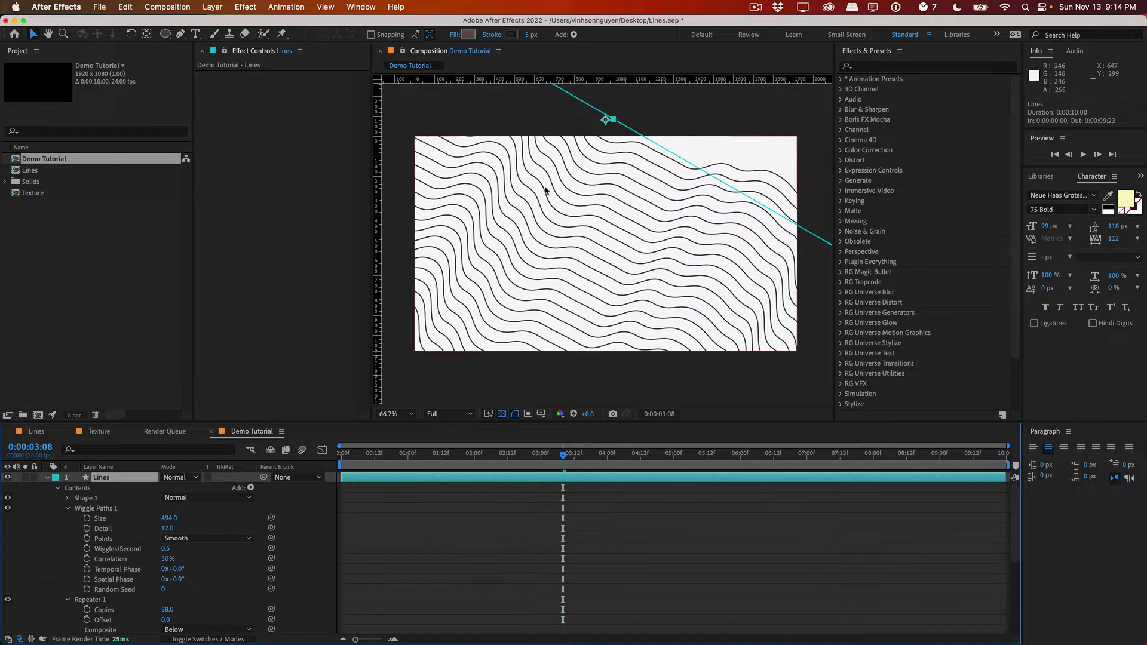
{"action": "left_click_drag", "start_coordinate": [607, 119], "coordinate": [693, 83]}
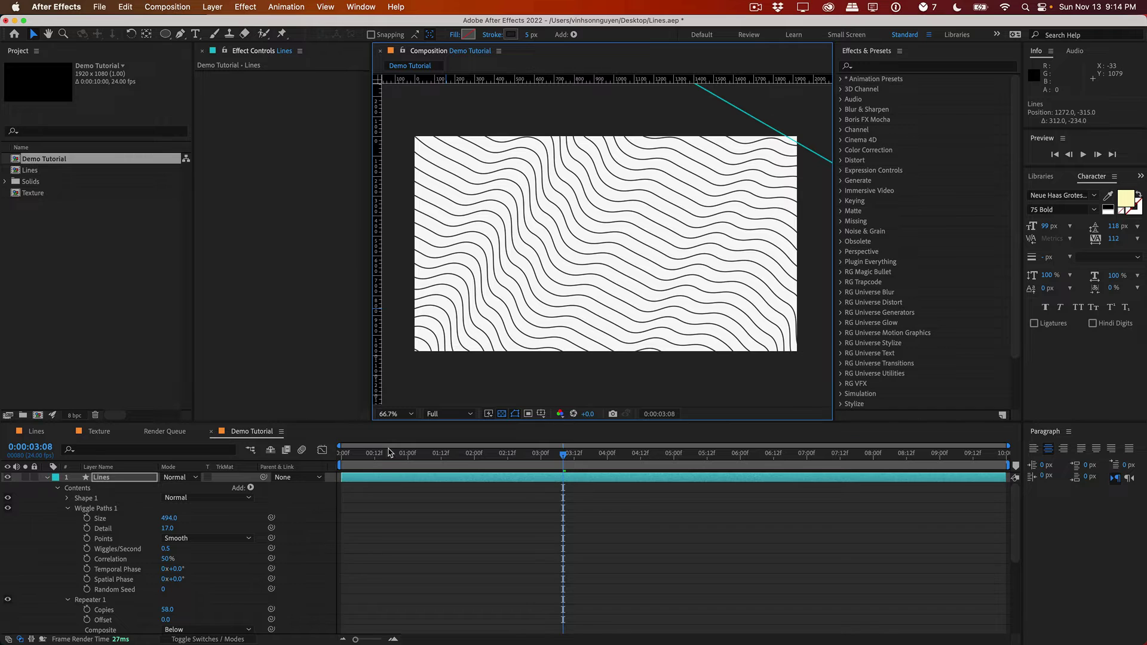
{"action": "left_click", "coordinate": [340, 454]}
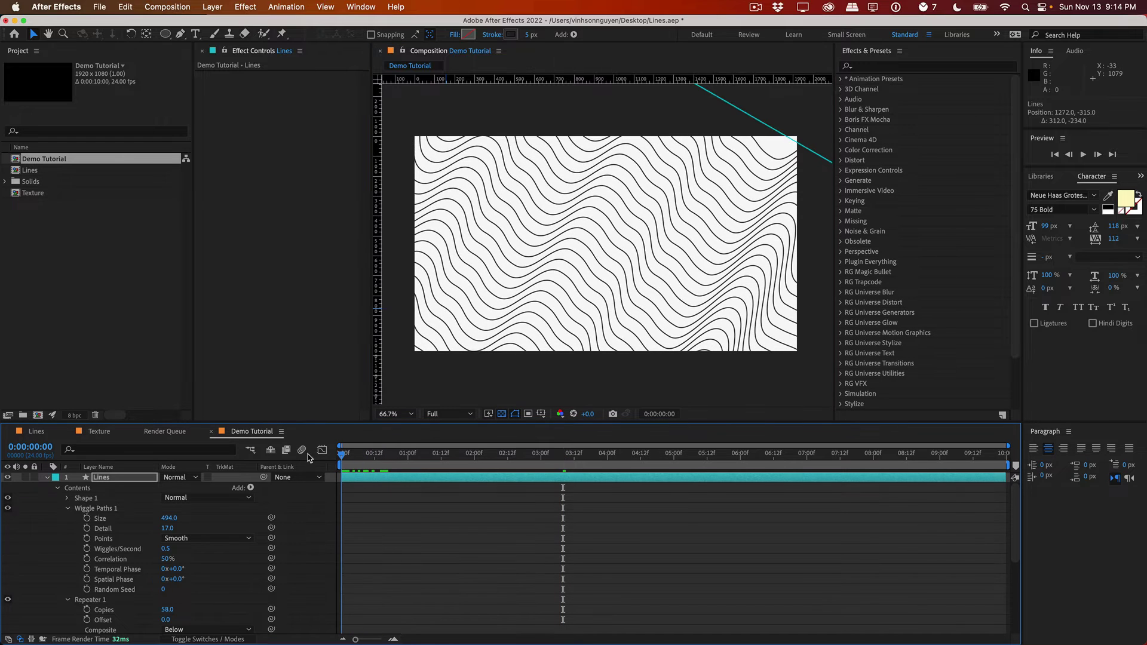
{"action": "left_click_drag", "start_coordinate": [340, 458], "coordinate": [509, 443]}
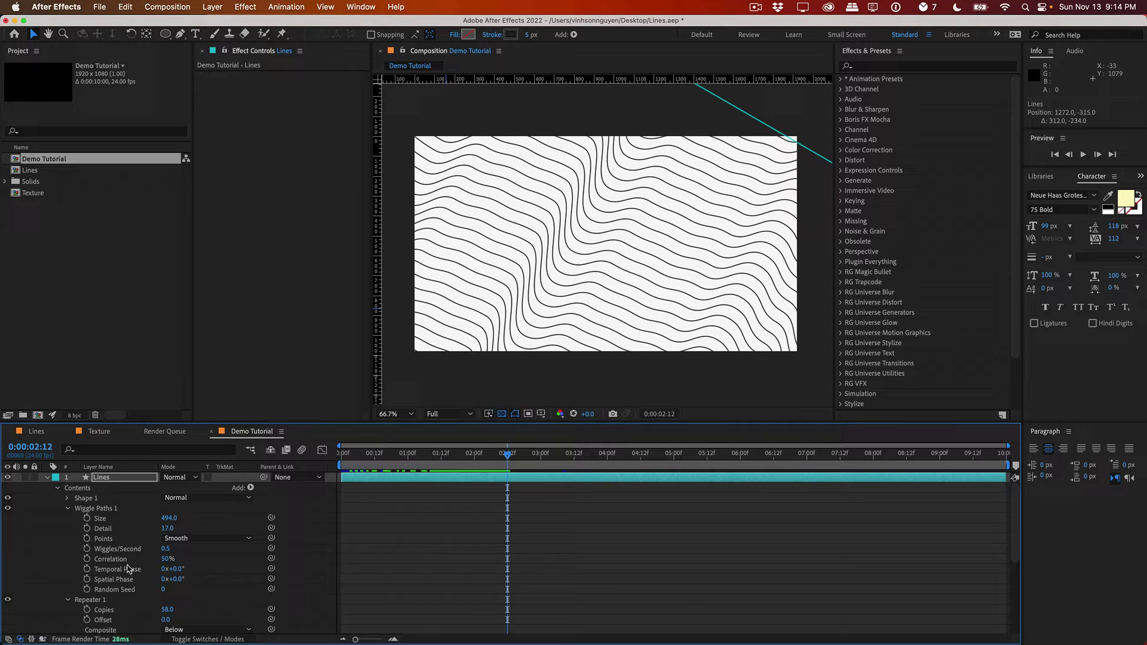
{"action": "scroll", "coordinate": [131, 571], "scroll_direction": "down", "scroll_amount": 5}
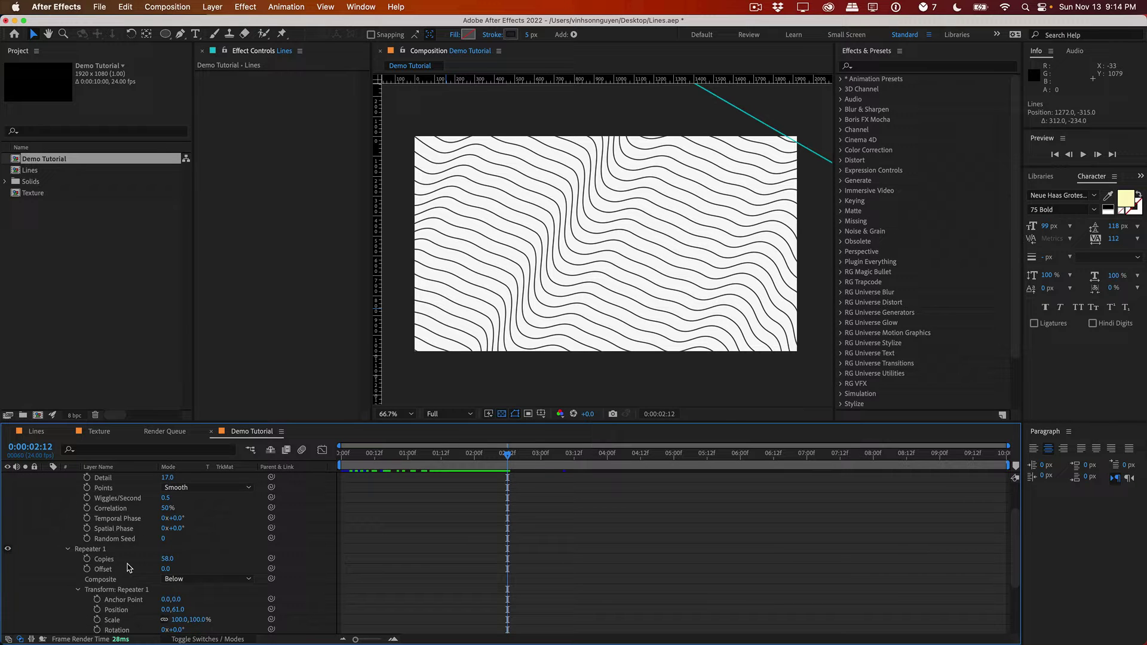
{"action": "scroll", "coordinate": [128, 568], "scroll_direction": "up", "scroll_amount": 1}
{"action": "scroll", "coordinate": [127, 567], "scroll_direction": "up", "scroll_amount": 1}
Step: Set Wiggles/Second to 0.1 and preview the slower motion
{"action": "left_click", "coordinate": [167, 518]}
{"action": "type", "text": "0.1"}
{"action": "key", "text": "Return"}
{"action": "left_click_drag", "start_coordinate": [353, 449], "coordinate": [504, 449]}
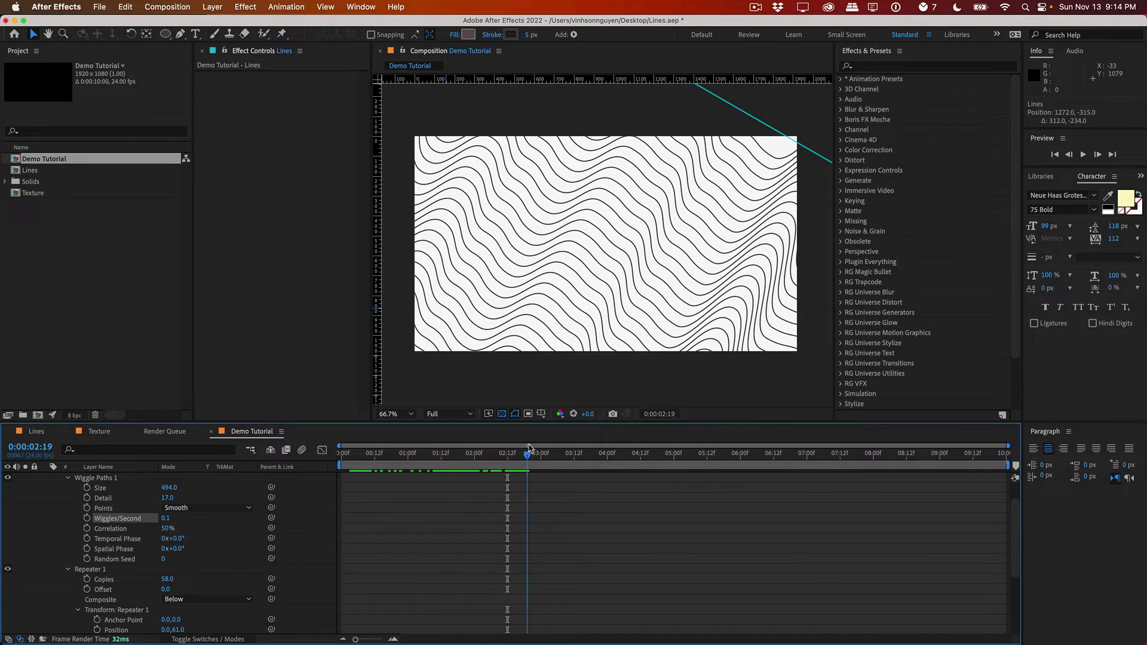
{"action": "left_click_drag", "start_coordinate": [531, 447], "coordinate": [545, 449]}
{"action": "scroll", "coordinate": [130, 524], "scroll_direction": "up", "scroll_amount": 2}
Step: Keyframe the Lines position from x 1272 at 0 s to 1511 at 5 s
{"action": "scroll", "coordinate": [171, 461], "scroll_direction": "up", "scroll_amount": 1}
{"action": "left_click", "coordinate": [111, 478]}
{"action": "key", "text": "p"}
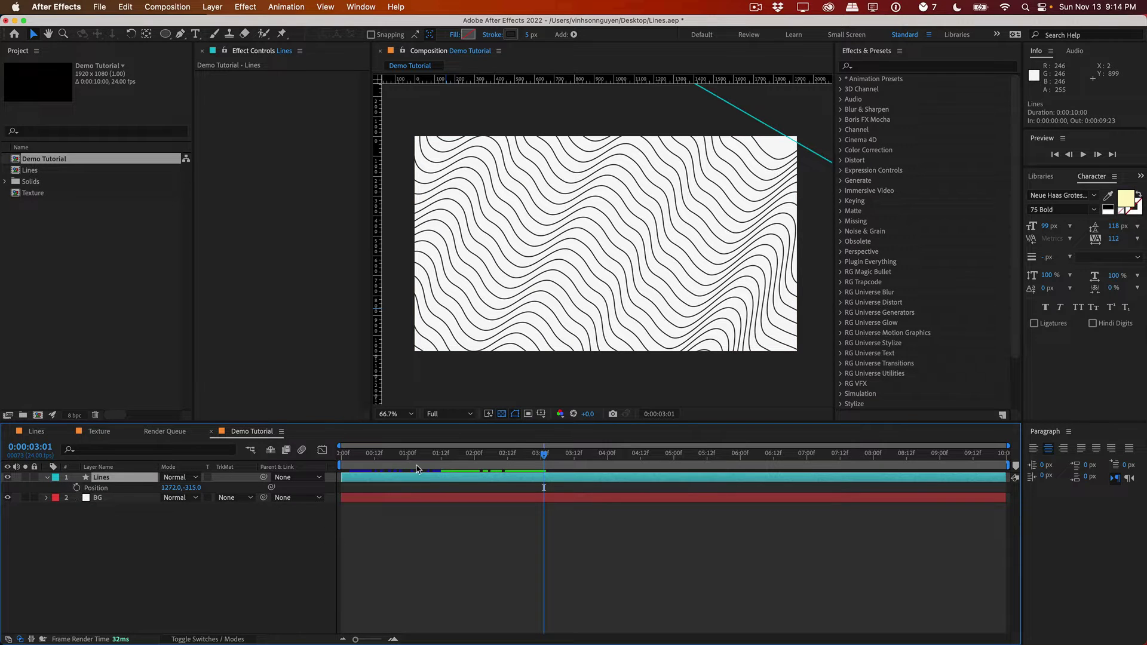
{"action": "key", "text": "Home"}
{"action": "left_click", "coordinate": [77, 487]}
{"action": "left_click_drag", "start_coordinate": [378, 459], "coordinate": [674, 465]}
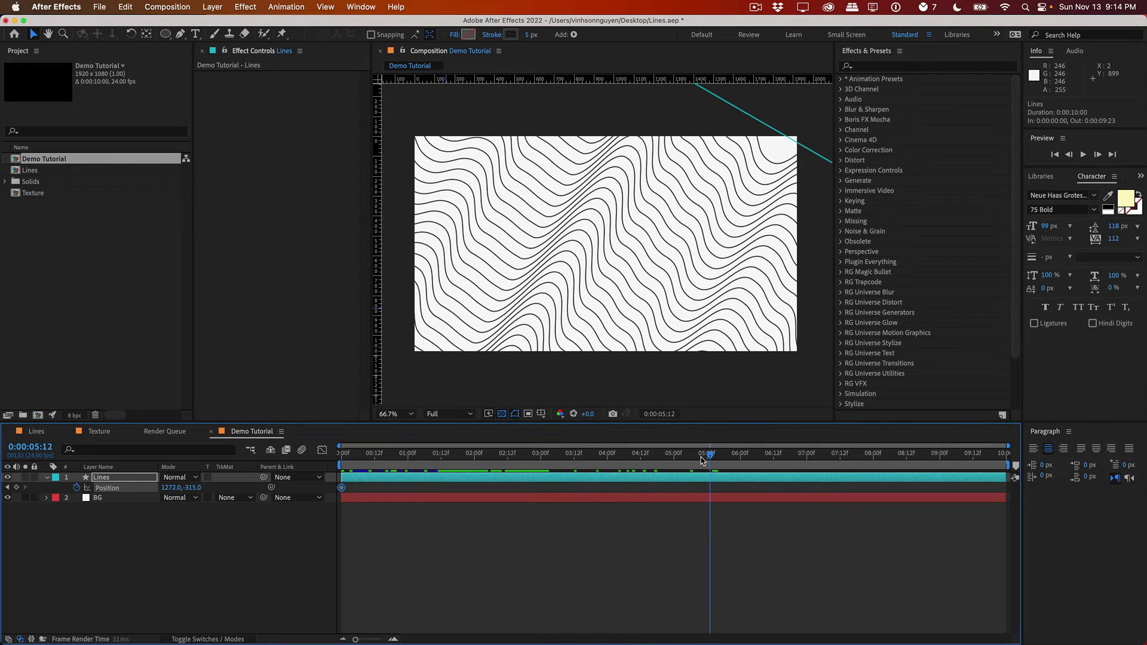
{"action": "mouse_move", "coordinate": [171, 488]}
{"action": "left_mouse_down"}
{"action": "mouse_move", "coordinate": [294, 478]}
{"action": "mouse_move", "coordinate": [296, 487]}
{"action": "left_mouse_up"}
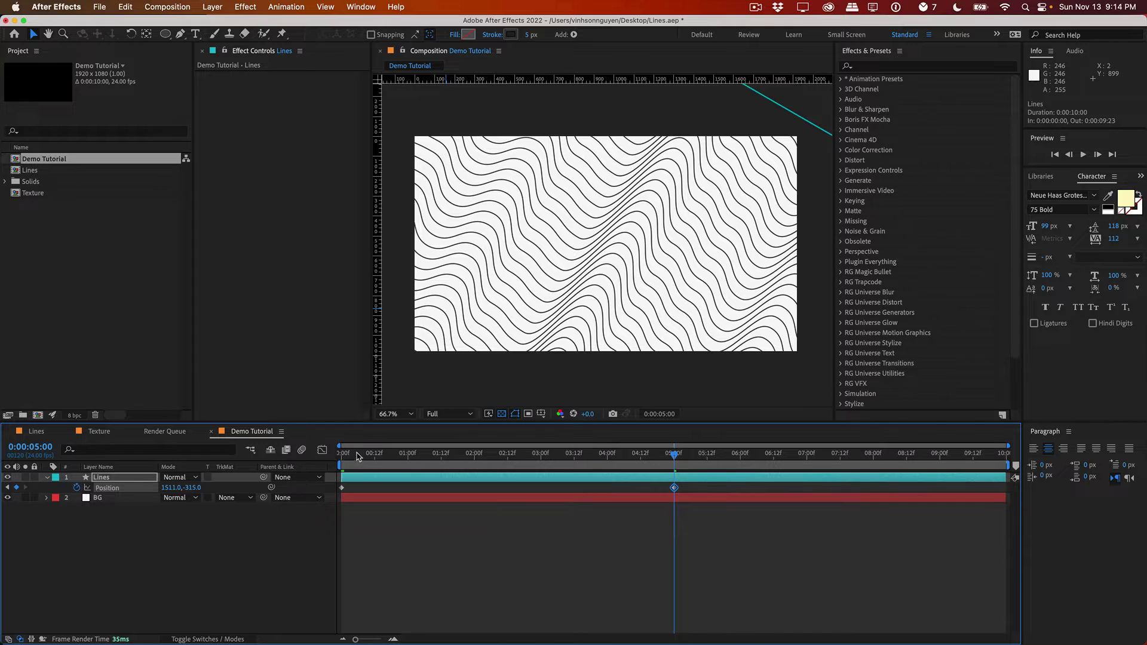
{"action": "mouse_move", "coordinate": [357, 457]}
{"action": "left_mouse_down"}
{"action": "mouse_move", "coordinate": [673, 433]}
{"action": "mouse_move", "coordinate": [340, 436]}
{"action": "mouse_move", "coordinate": [668, 435]}
{"action": "left_mouse_up"}
Step: Apply Turbulent Displace to Lines with evolution 77° and offset 1083,540
{"action": "left_click", "coordinate": [886, 65]}
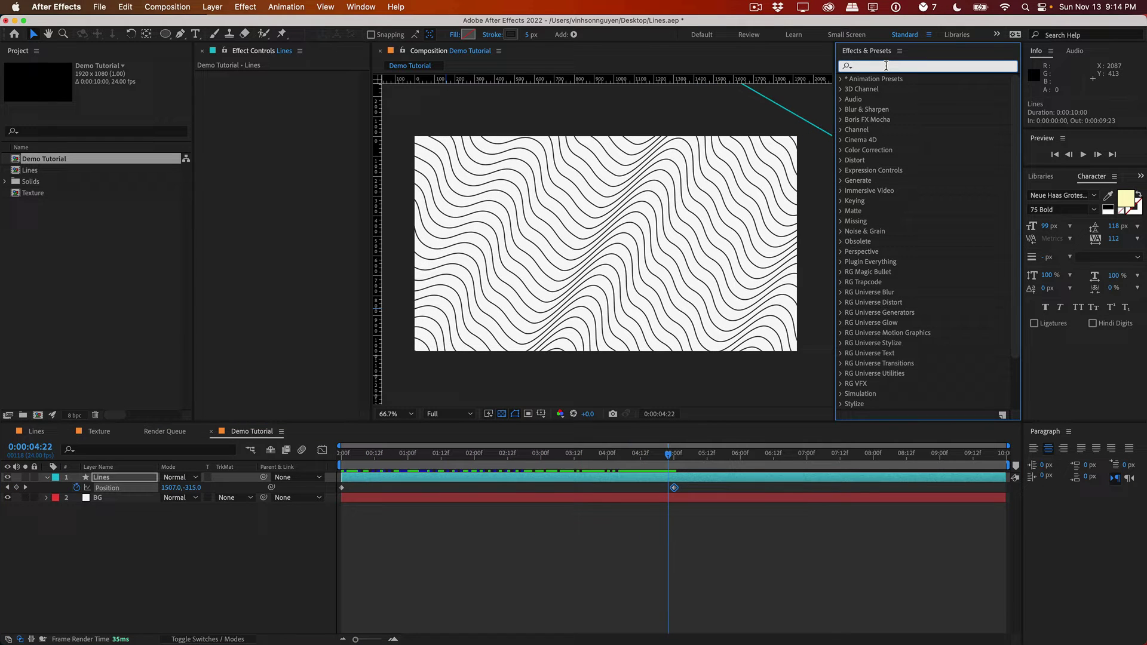
{"action": "type", "text": "turb"}
{"action": "left_click_drag", "start_coordinate": [894, 89], "coordinate": [227, 231]}
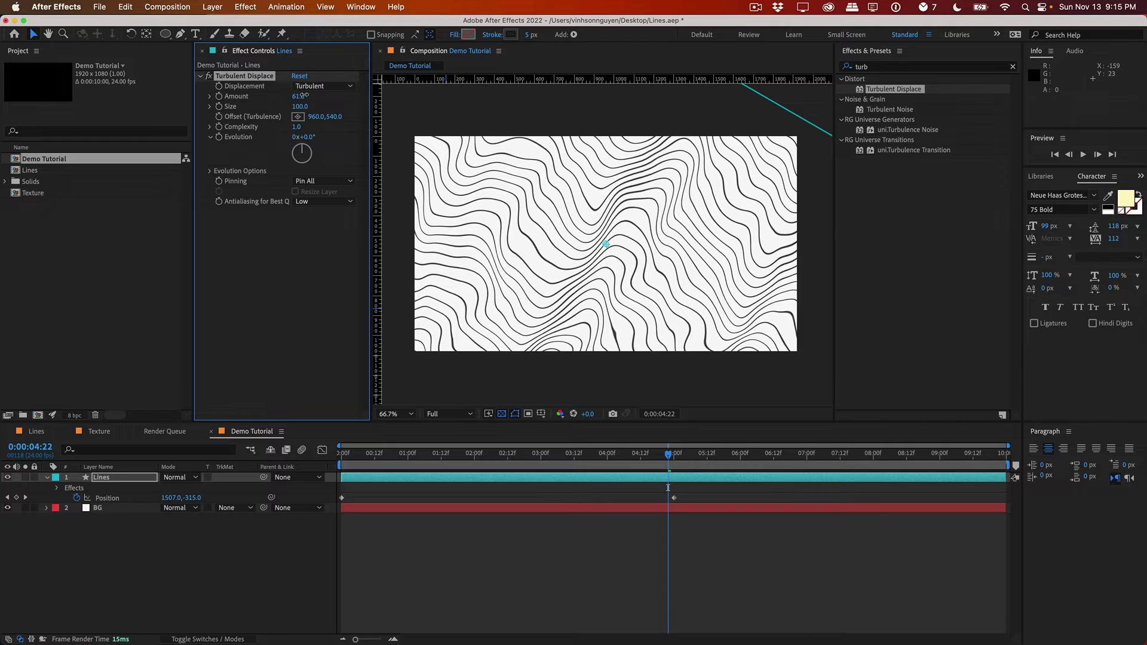
{"action": "mouse_move", "coordinate": [304, 95]}
{"action": "left_mouse_down"}
{"action": "mouse_move", "coordinate": [288, 96]}
{"action": "mouse_move", "coordinate": [409, 98]}
{"action": "mouse_move", "coordinate": [290, 96]}
{"action": "mouse_move", "coordinate": [303, 94]}
{"action": "left_mouse_up"}
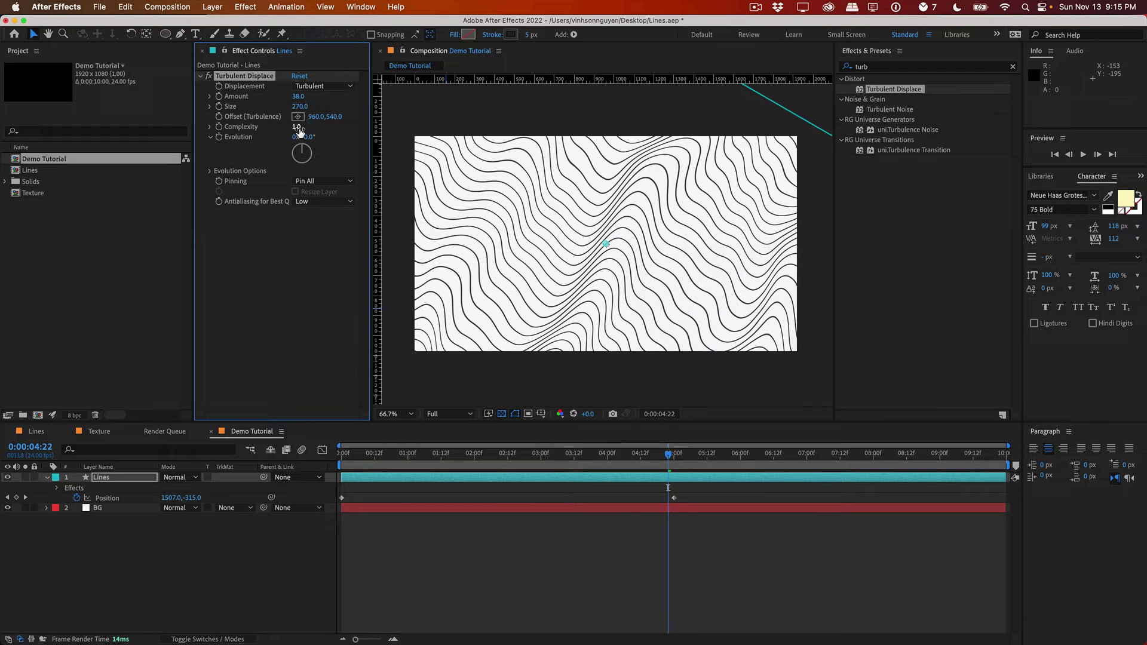
{"action": "left_click_drag", "start_coordinate": [302, 137], "coordinate": [361, 111]}
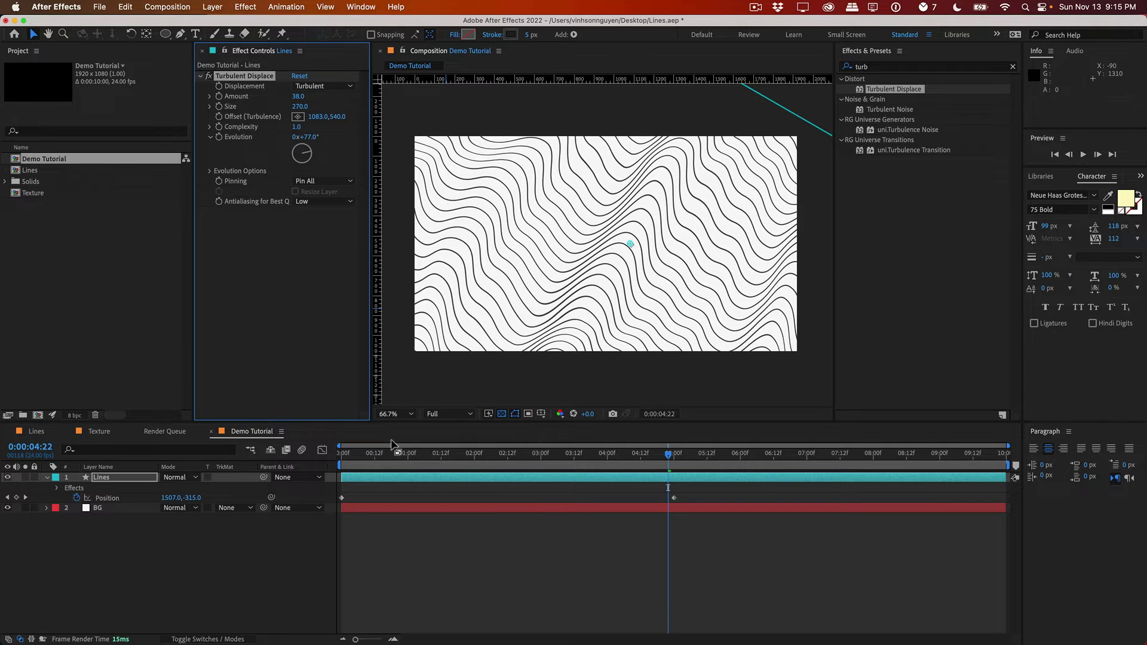
{"action": "left_click_drag", "start_coordinate": [366, 453], "coordinate": [607, 453]}
Step: Replace Turbulent Displace on the Lines layer with a Wave Warp effect
{"action": "left_click", "coordinate": [280, 76]}
{"action": "key", "text": "Delete"}
{"action": "left_click", "coordinate": [884, 67]}
{"action": "type", "text": "wave"}
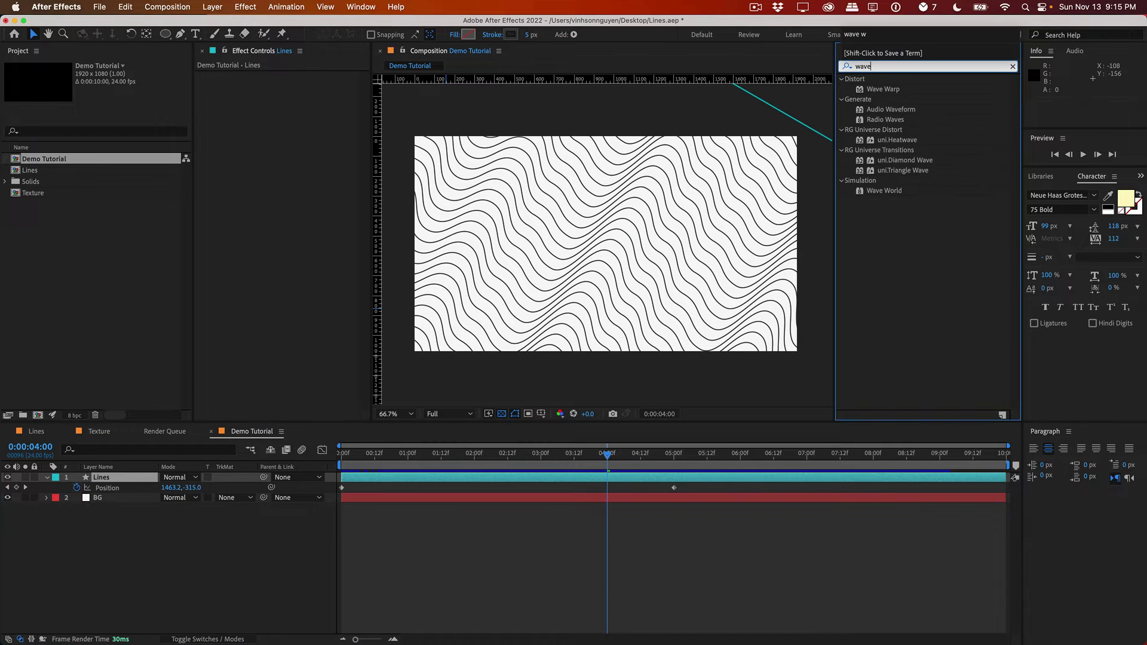
{"action": "left_click_drag", "start_coordinate": [860, 89], "coordinate": [269, 143]}
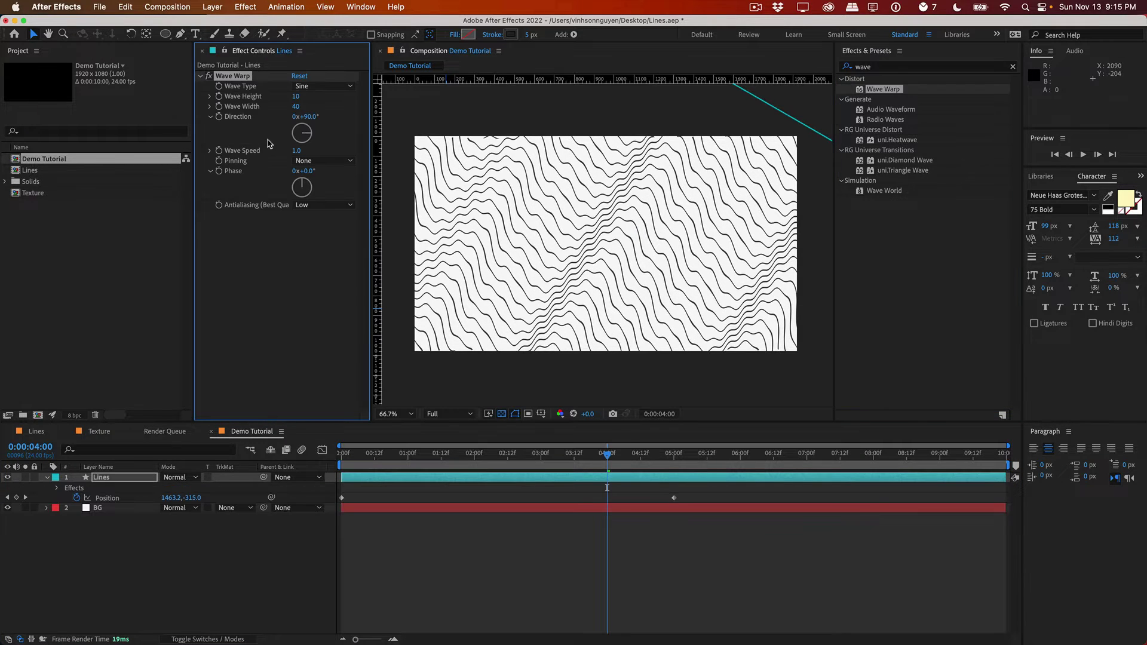
Step: Keep the Sine wave type, set wave height to 6 and adjust direction
{"action": "left_click", "coordinate": [389, 470]}
{"action": "key", "text": "space"}
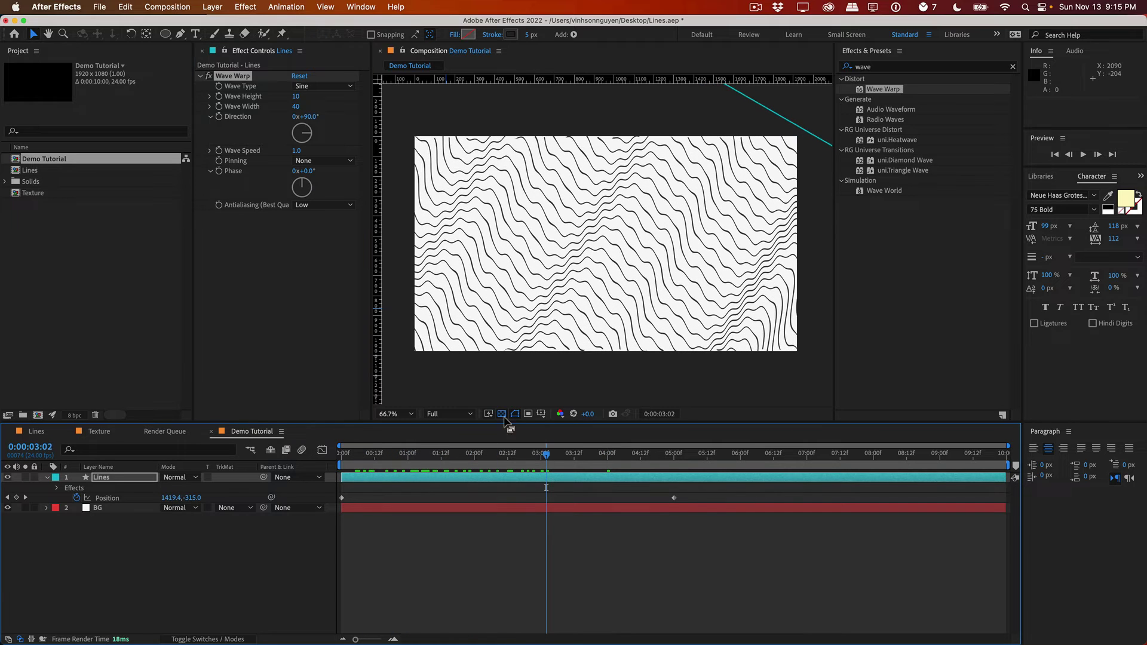
{"action": "left_click", "coordinate": [322, 86]}
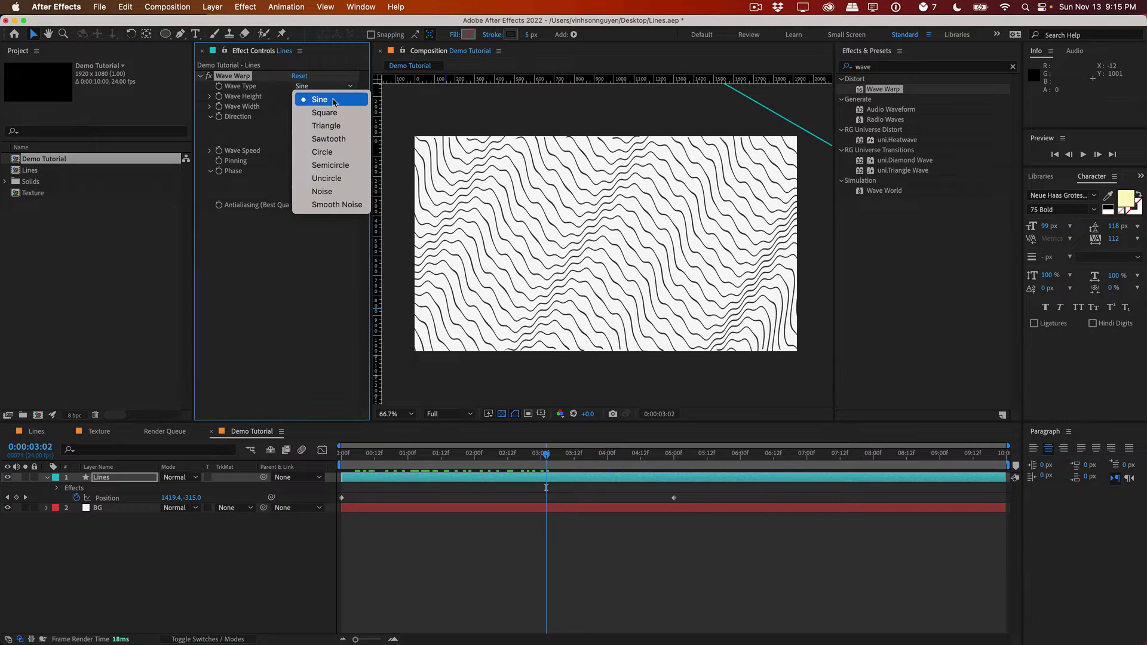
{"action": "left_click", "coordinate": [293, 100]}
{"action": "mouse_move", "coordinate": [295, 100]}
{"action": "left_mouse_down"}
{"action": "mouse_move", "coordinate": [688, 111]}
{"action": "mouse_move", "coordinate": [678, 114]}
{"action": "left_mouse_up"}
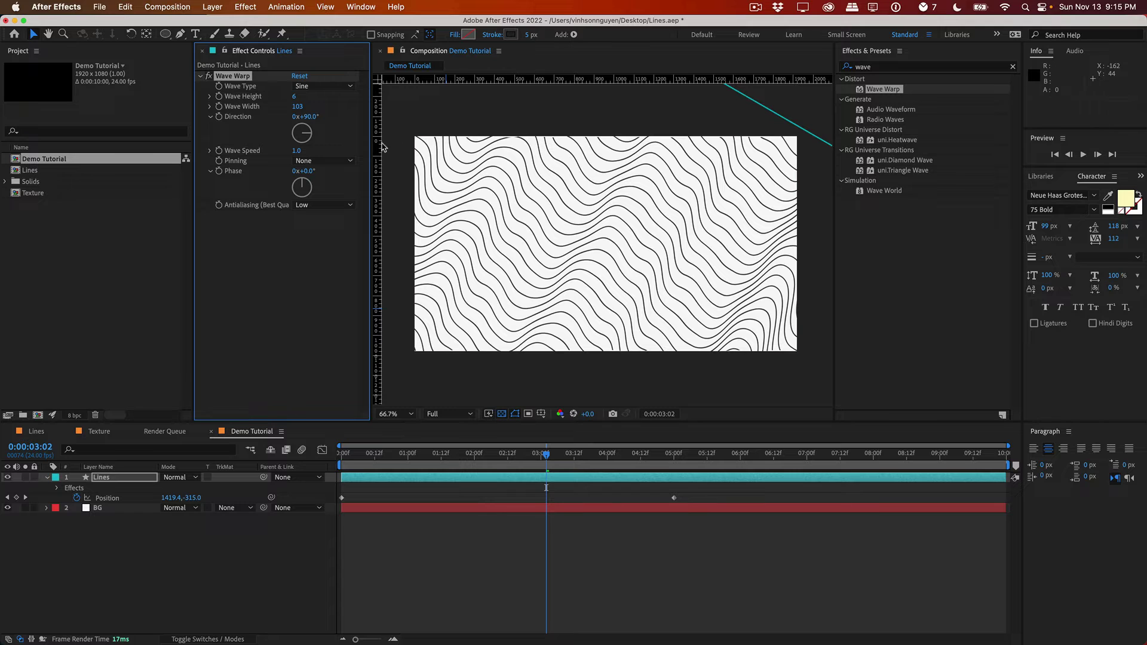
{"action": "left_click_drag", "start_coordinate": [309, 117], "coordinate": [266, 99]}
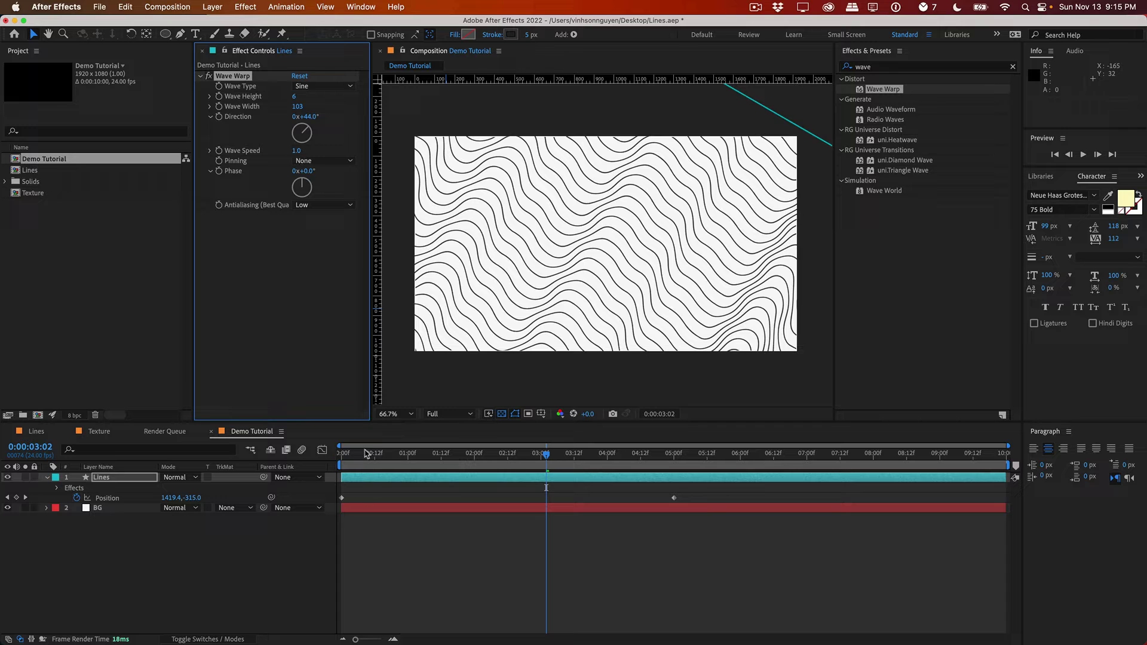
Step: Set Wave Warp antialiasing to High and fine-tune direction to 69°
{"action": "left_click_drag", "start_coordinate": [369, 449], "coordinate": [691, 449]}
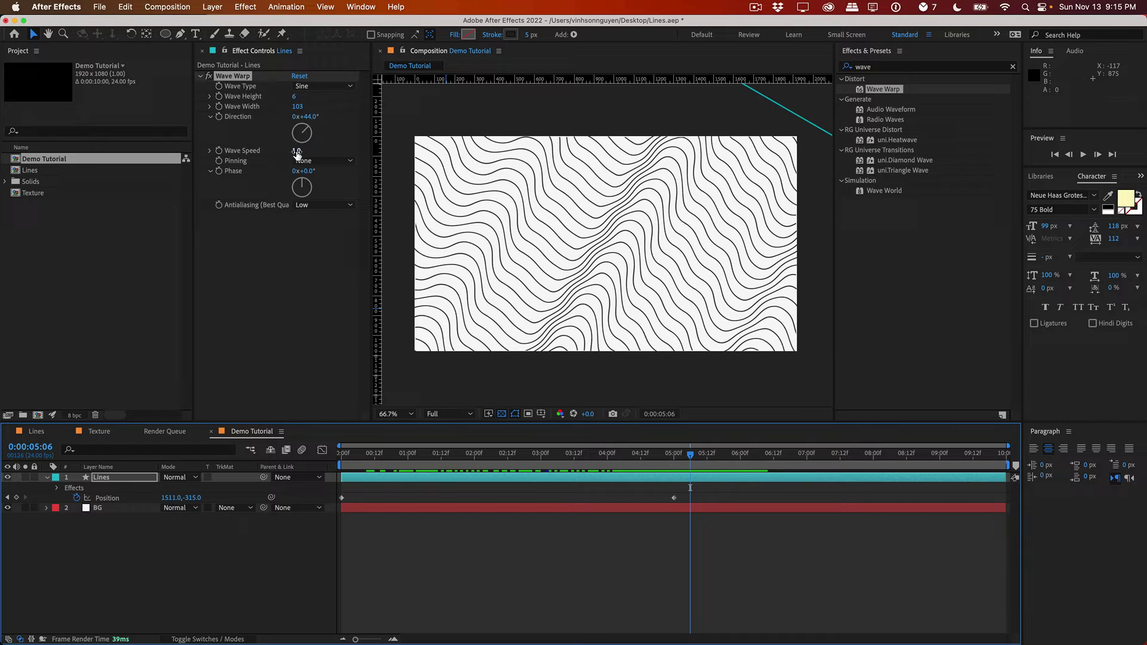
{"action": "left_click", "coordinate": [307, 206]}
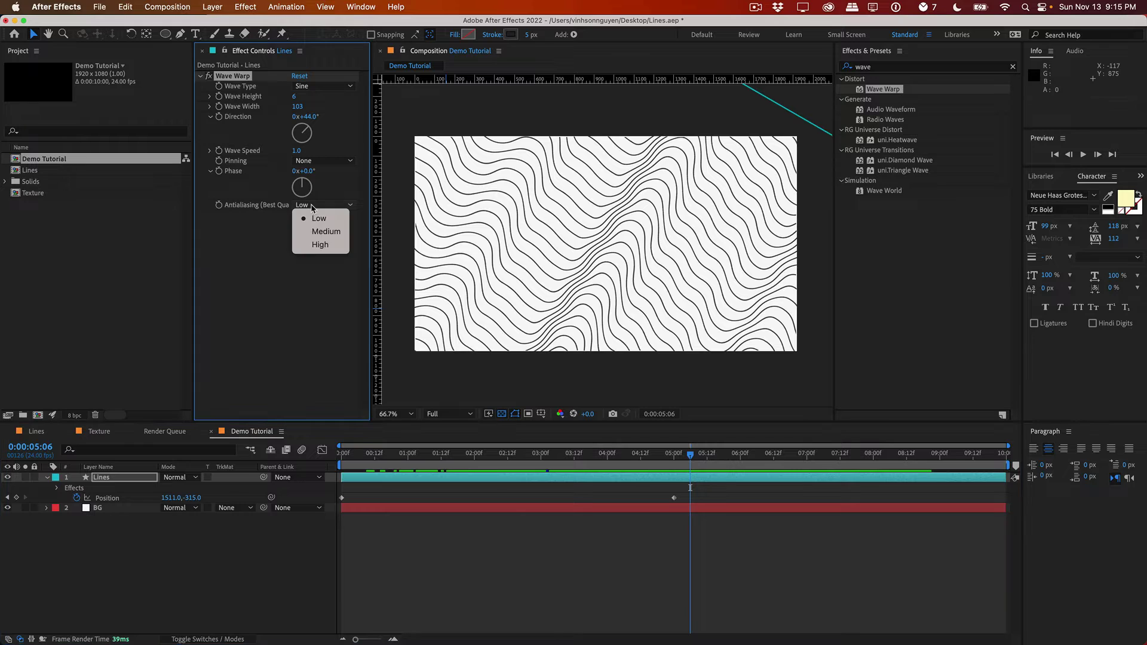
{"action": "left_click", "coordinate": [319, 245]}
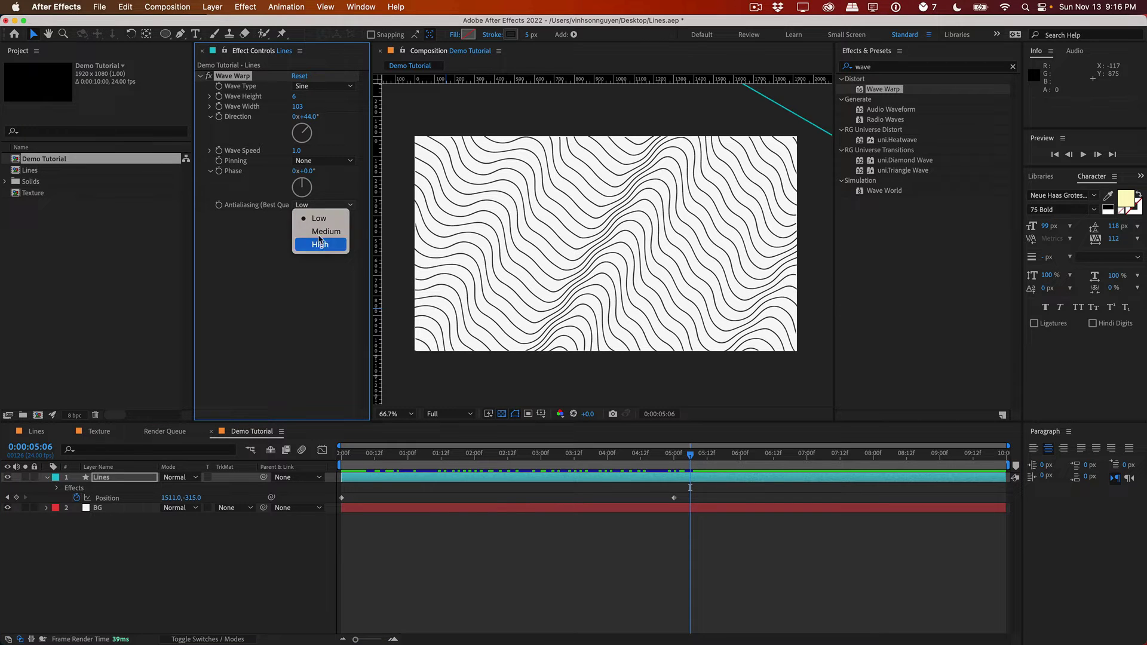
{"action": "left_click_drag", "start_coordinate": [378, 457], "coordinate": [700, 452]}
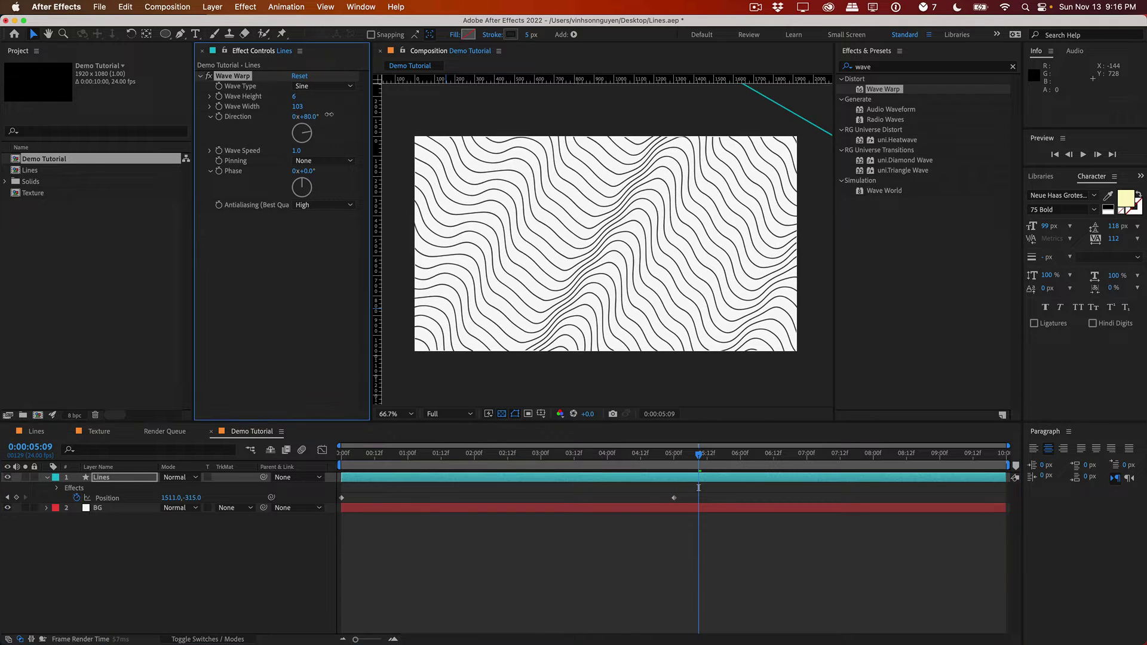
{"action": "mouse_move", "coordinate": [306, 116]}
{"action": "left_mouse_down"}
{"action": "mouse_move", "coordinate": [337, 112]}
{"action": "mouse_move", "coordinate": [305, 107]}
{"action": "left_mouse_up"}
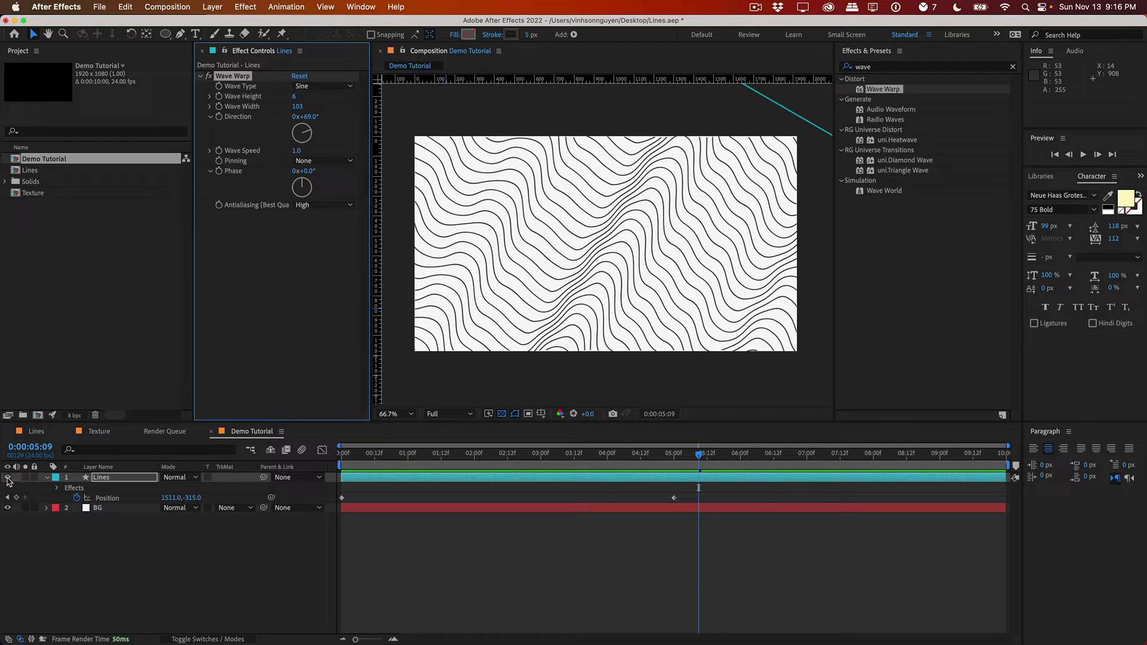
Step: Hide the Lines layer and place a horizontal guide across the frame's middle
{"action": "left_click", "coordinate": [8, 477]}
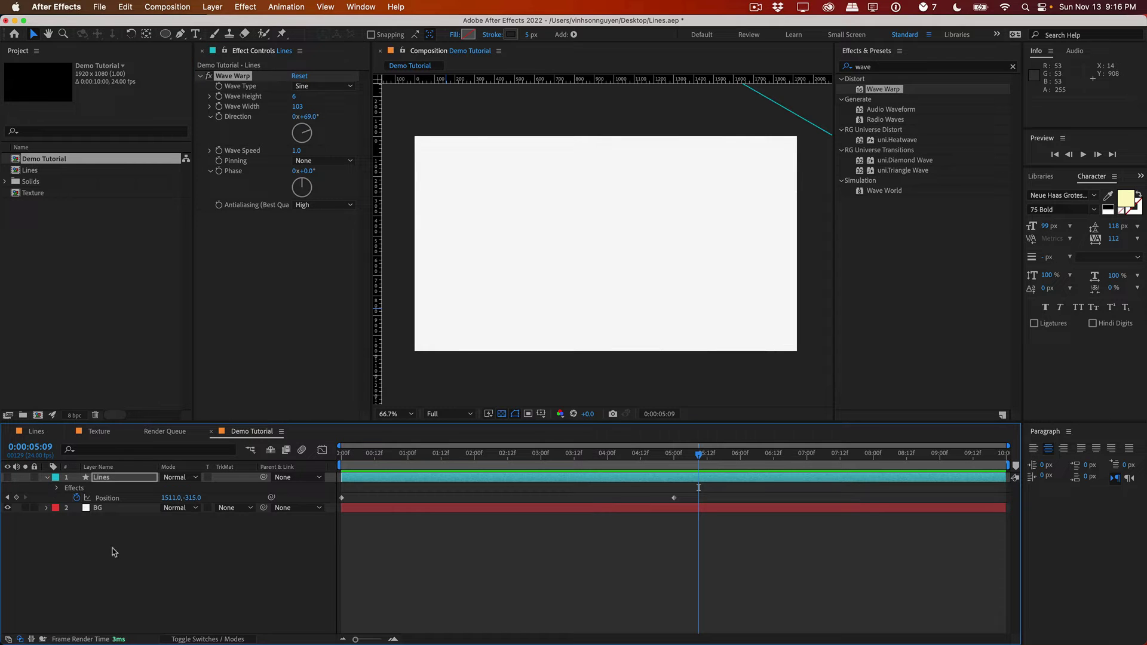
{"action": "left_click", "coordinate": [155, 571]}
{"action": "left_click", "coordinate": [181, 35]}
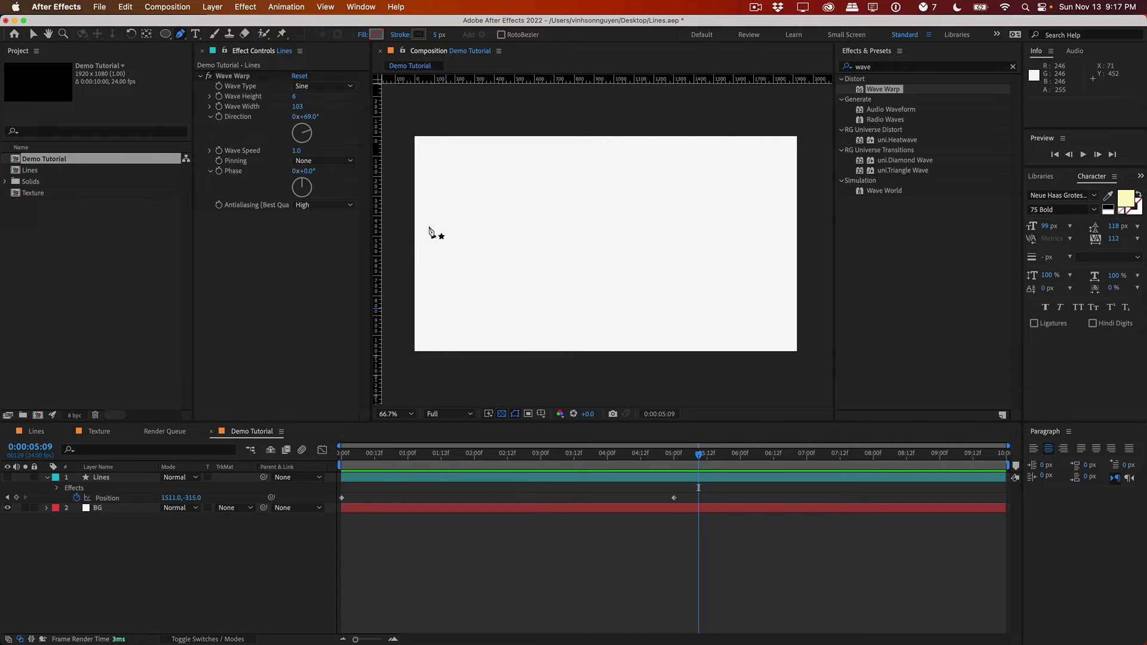
{"action": "key", "text": "comma"}
{"action": "key", "text": "comma"}
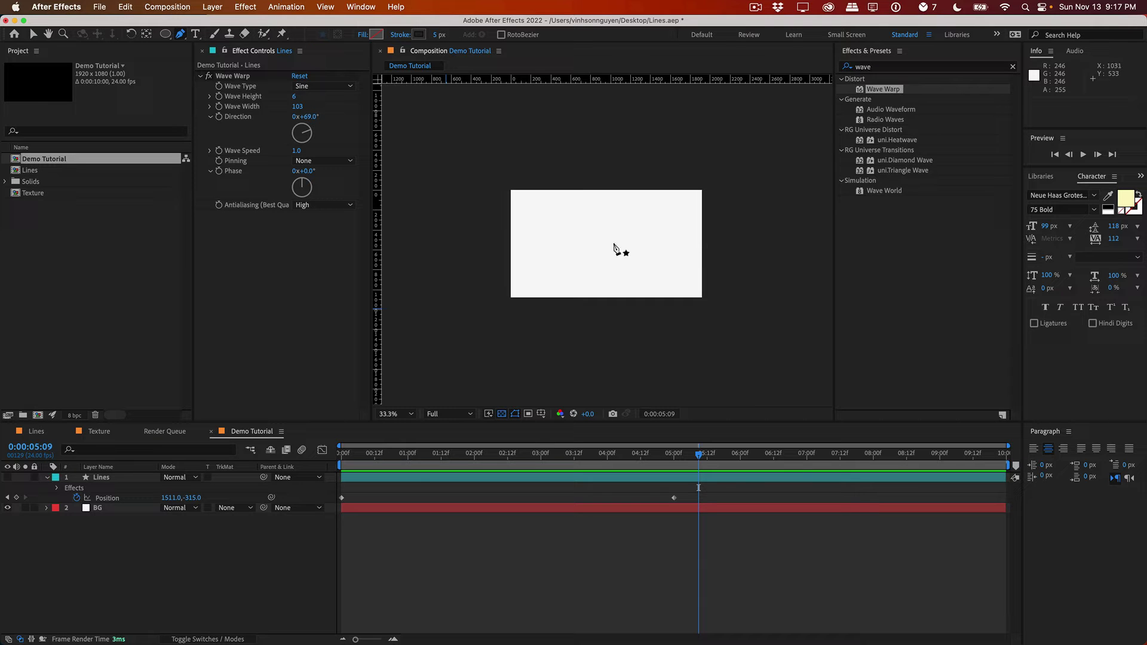
{"action": "left_click_drag", "start_coordinate": [607, 77], "coordinate": [615, 247]}
Step: Pen-draw a wavy open curve of five bezier points from left to right across the frame
{"action": "key", "text": "period"}
{"action": "key", "text": "period"}
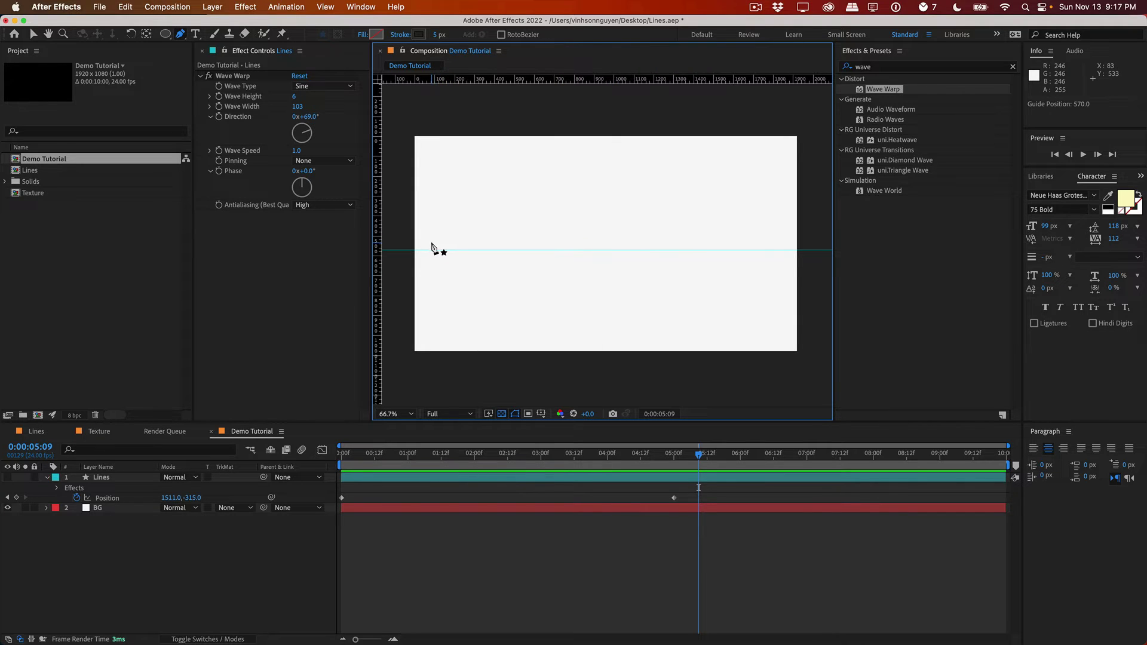
{"action": "left_click", "coordinate": [181, 536]}
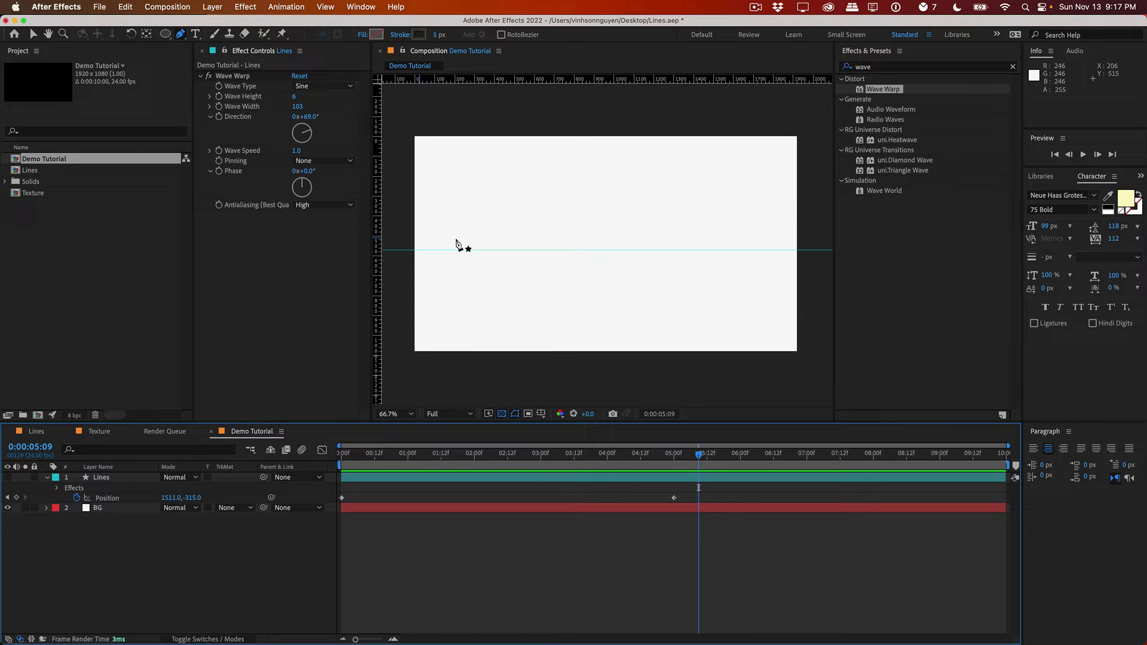
{"action": "left_click_drag", "start_coordinate": [442, 241], "coordinate": [461, 239]}
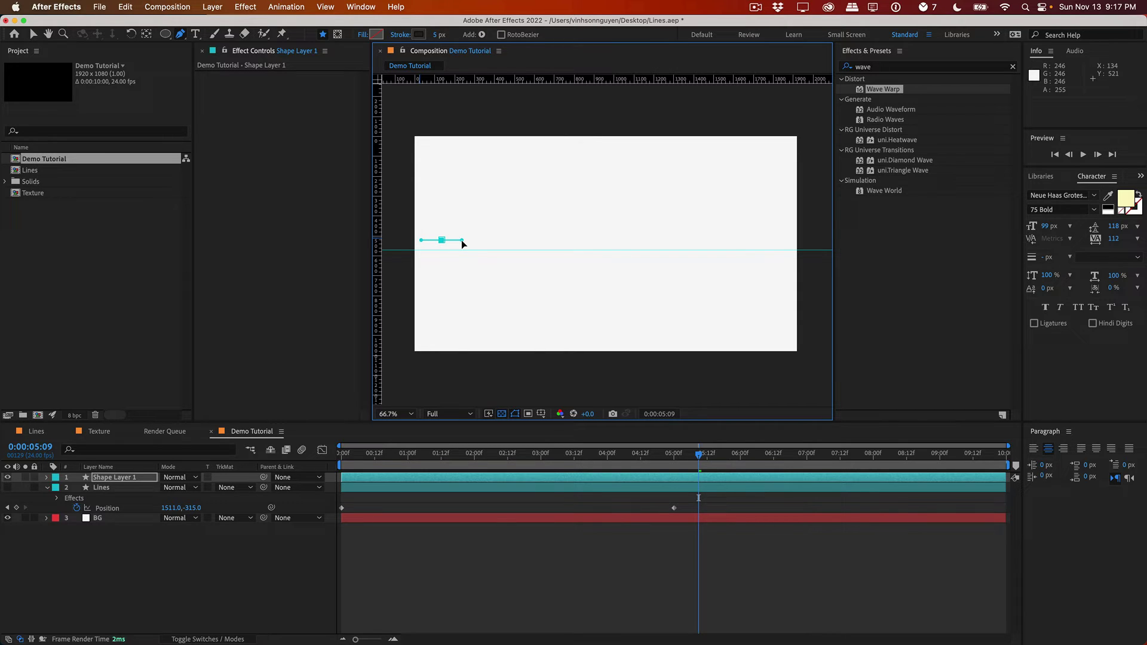
{"action": "left_click", "coordinate": [501, 210]}
{"action": "left_click_drag", "start_coordinate": [506, 211], "coordinate": [529, 211]}
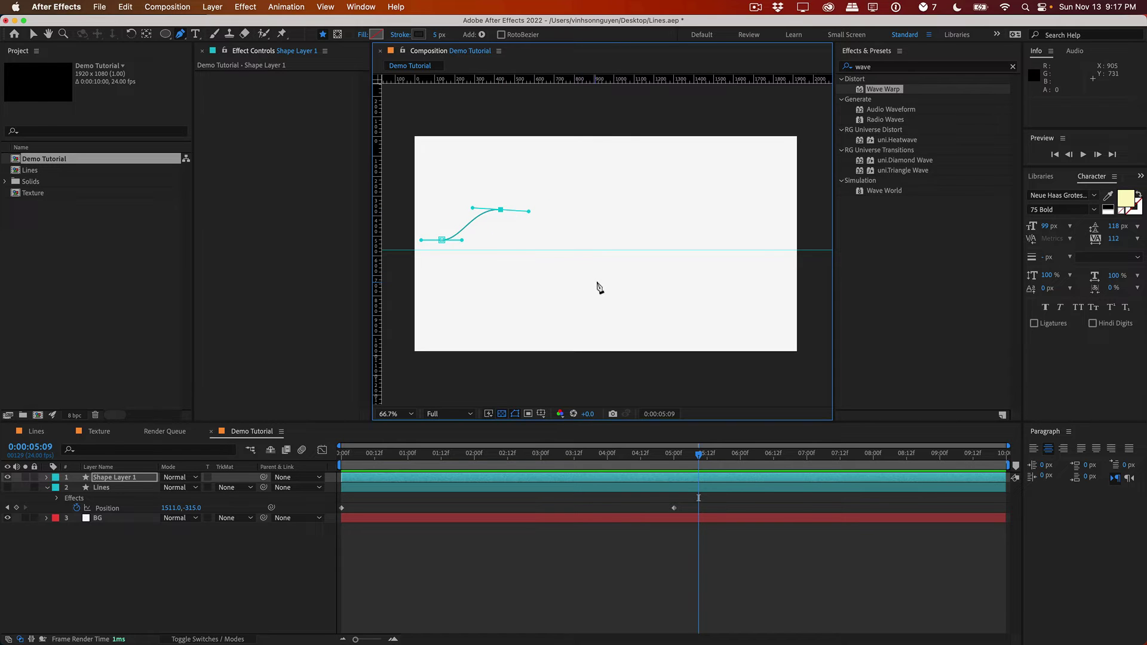
{"action": "left_click_drag", "start_coordinate": [601, 282], "coordinate": [658, 275]}
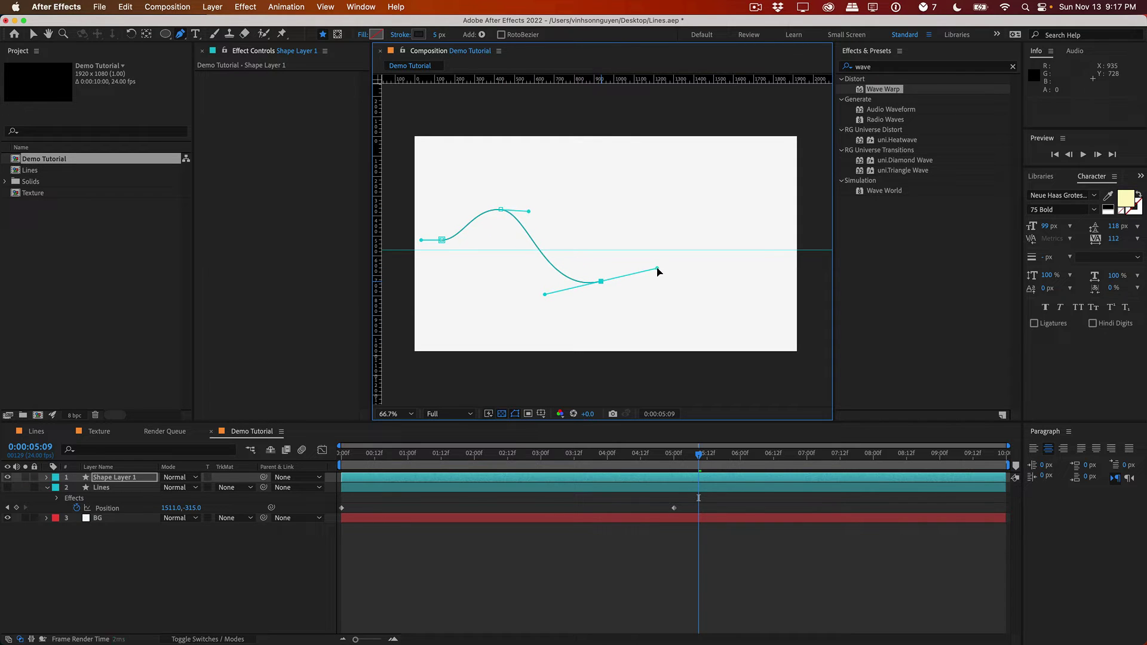
{"action": "left_click_drag", "start_coordinate": [705, 231], "coordinate": [758, 231]}
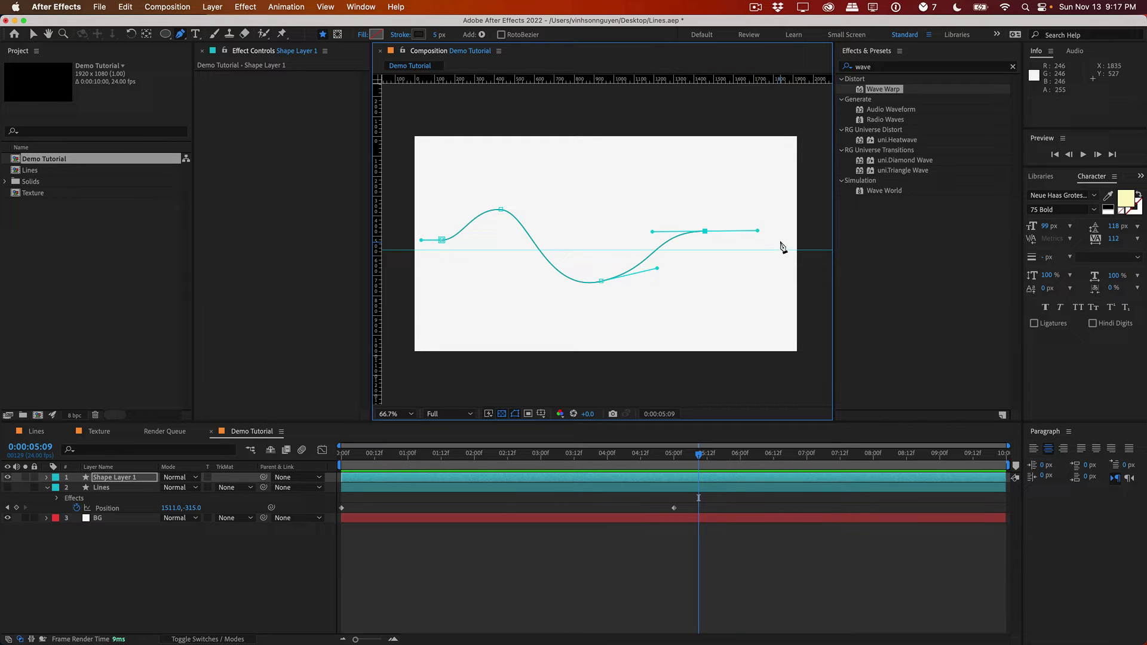
{"action": "left_click_drag", "start_coordinate": [783, 243], "coordinate": [797, 245]}
Step: Snap the curve's start and end points onto the middle guide at the left and right frame edges
{"action": "key", "text": "v"}
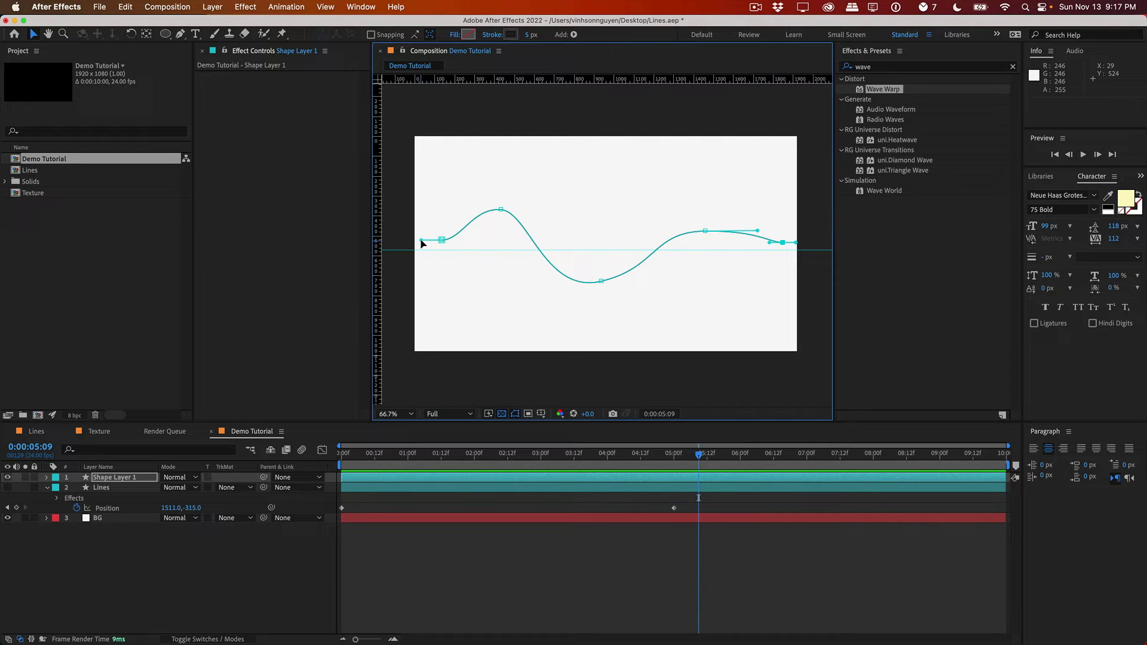
{"action": "left_click_drag", "start_coordinate": [442, 240], "coordinate": [435, 249]}
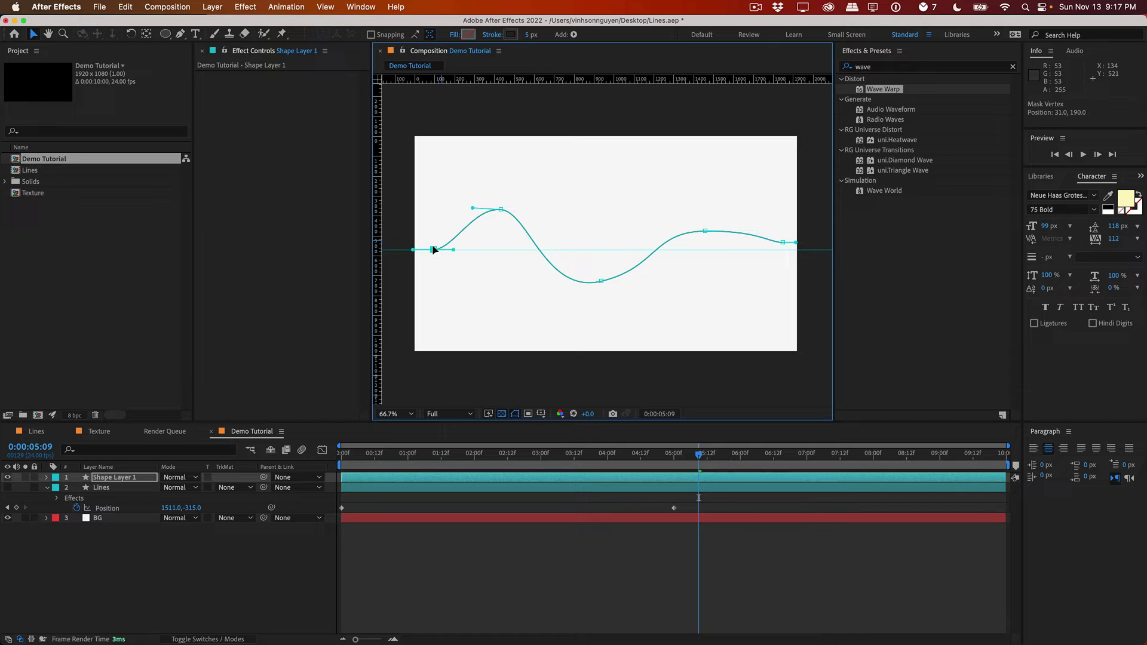
{"action": "left_click_drag", "start_coordinate": [433, 250], "coordinate": [421, 251]}
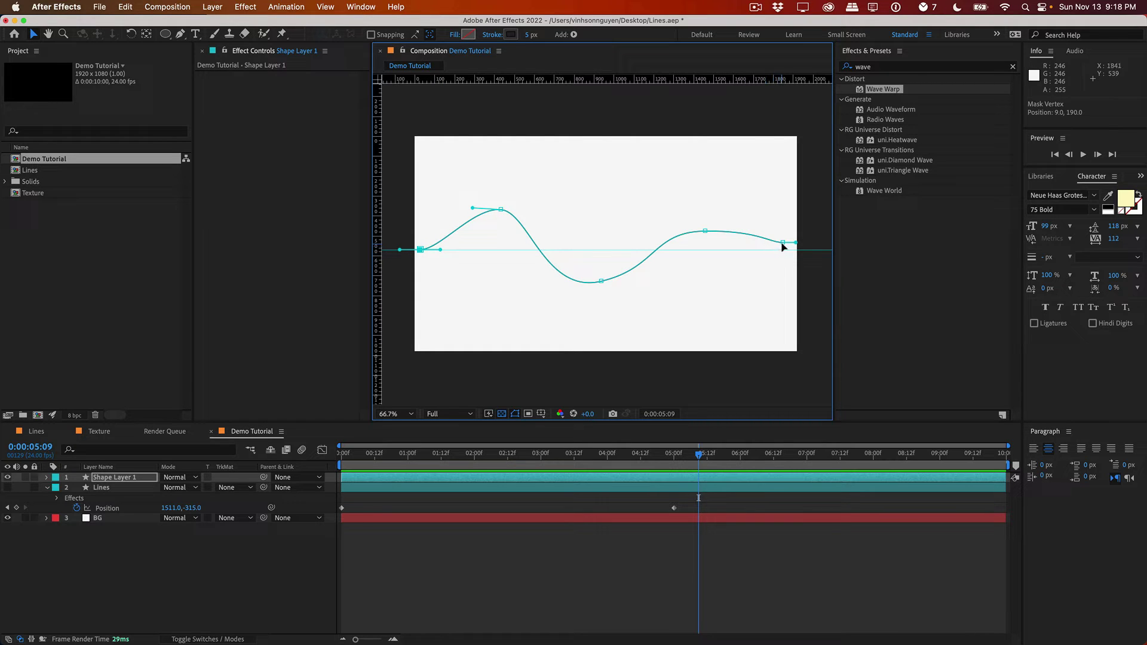
{"action": "left_click_drag", "start_coordinate": [783, 242], "coordinate": [788, 249]}
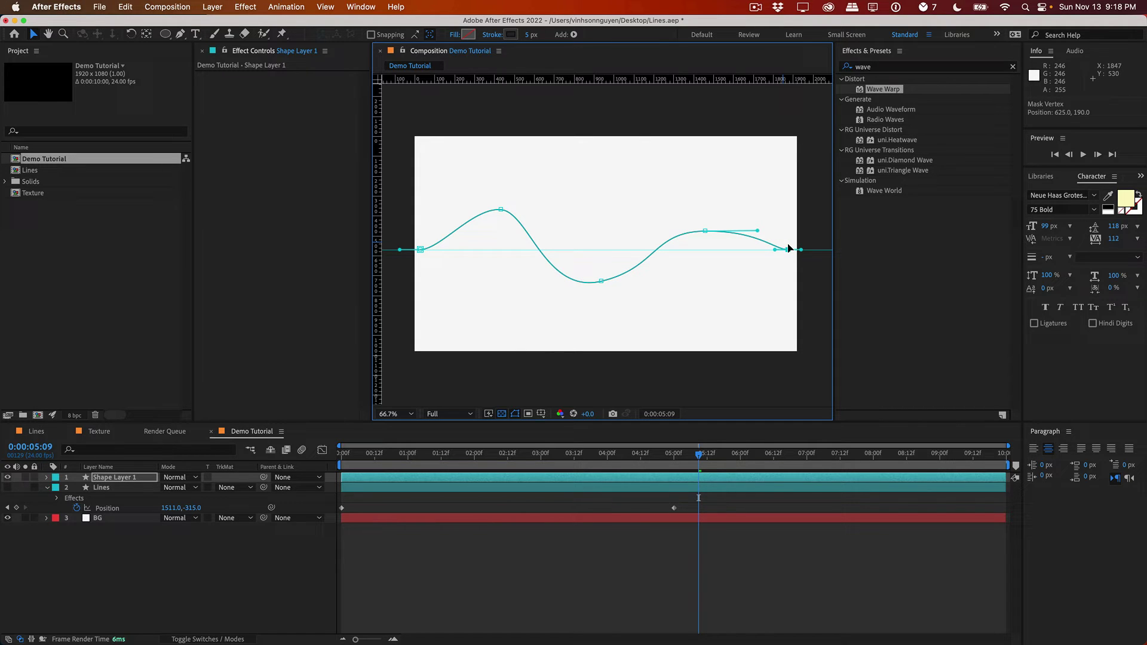
{"action": "left_click", "coordinate": [214, 501]}
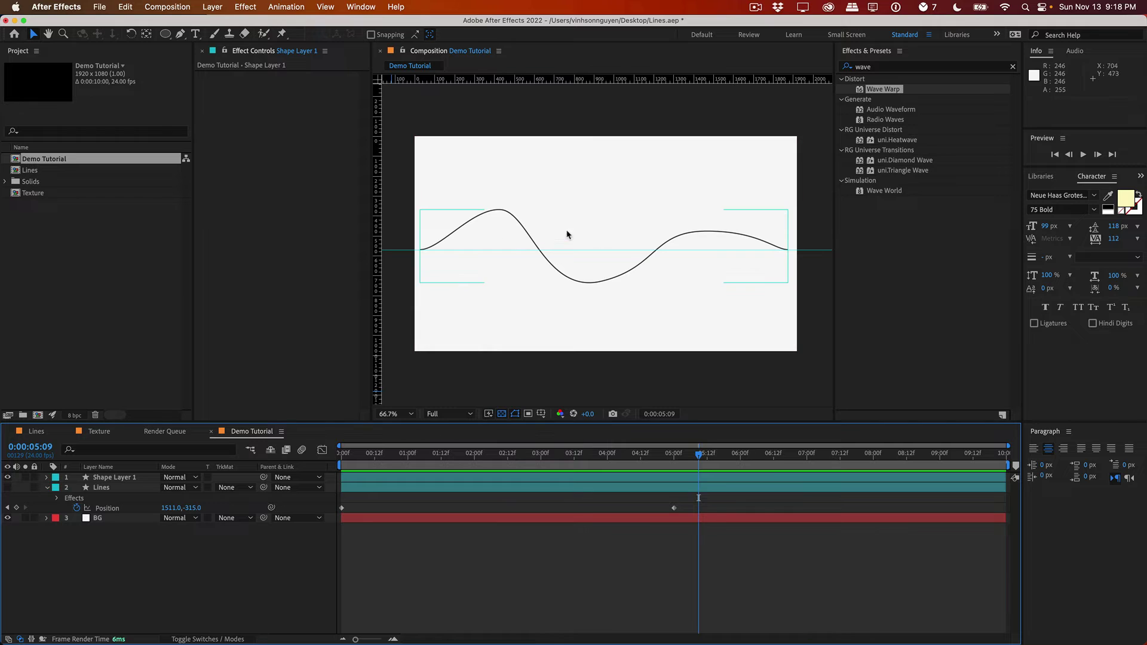
Step: Add Repeater 1 to Shape Layer 1 and set its Position x to about 1834
{"action": "left_click", "coordinate": [117, 478]}
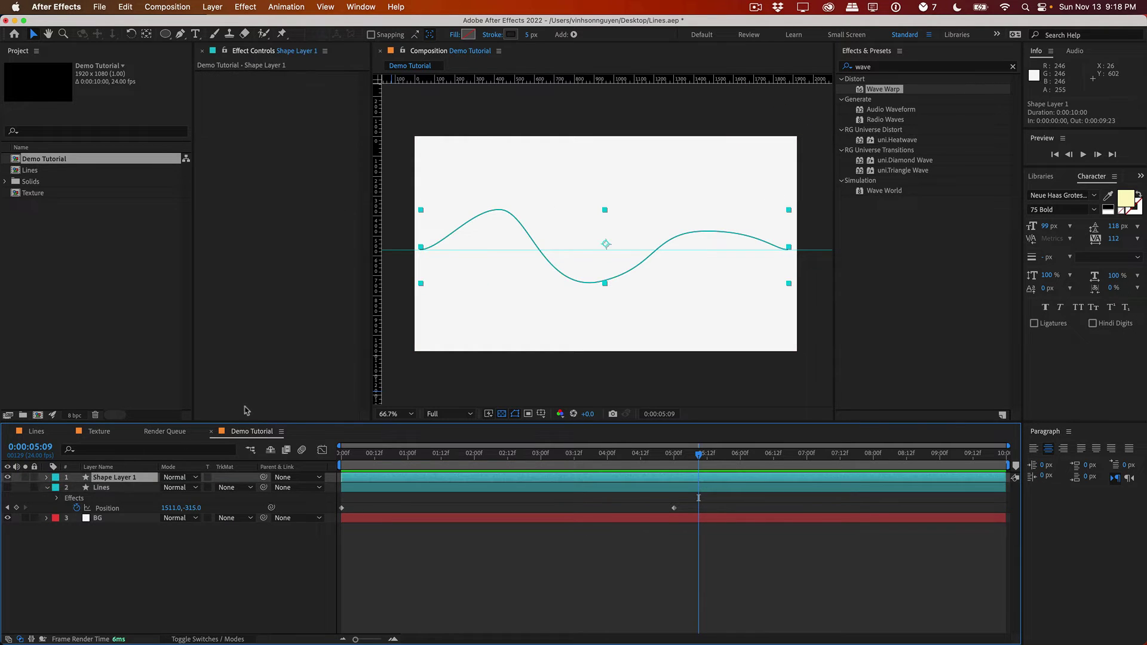
{"action": "left_click", "coordinate": [47, 478]}
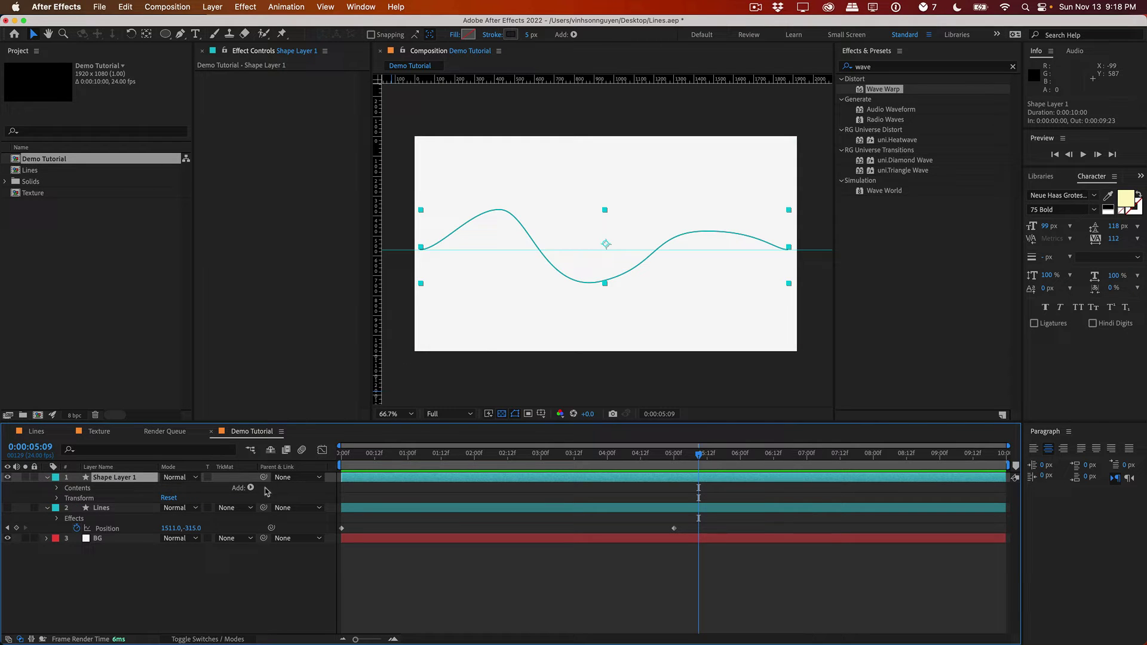
{"action": "left_click", "coordinate": [250, 488]}
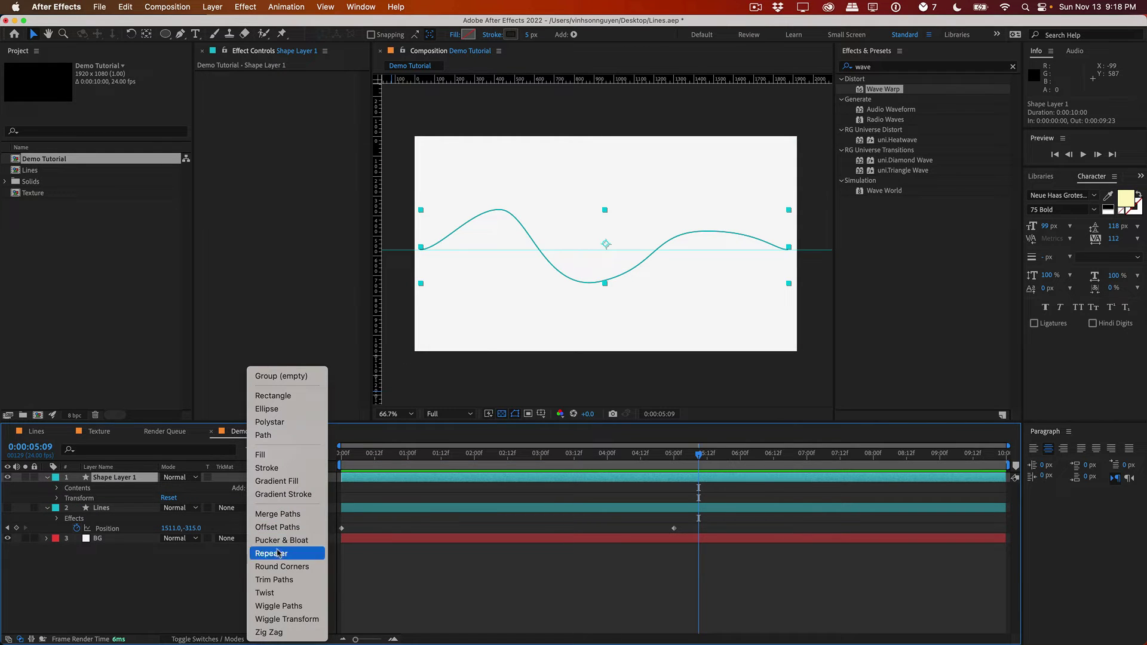
{"action": "left_click", "coordinate": [272, 553]}
{"action": "left_click", "coordinate": [68, 508]}
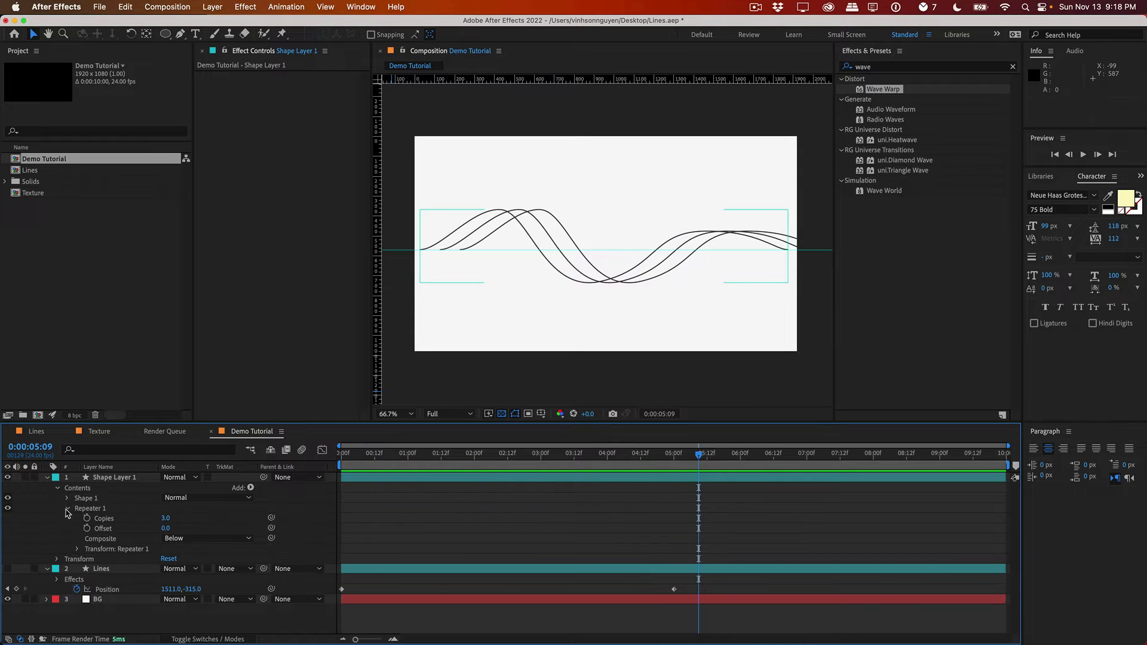
{"action": "left_click", "coordinate": [166, 529]}
{"action": "left_click", "coordinate": [78, 550]}
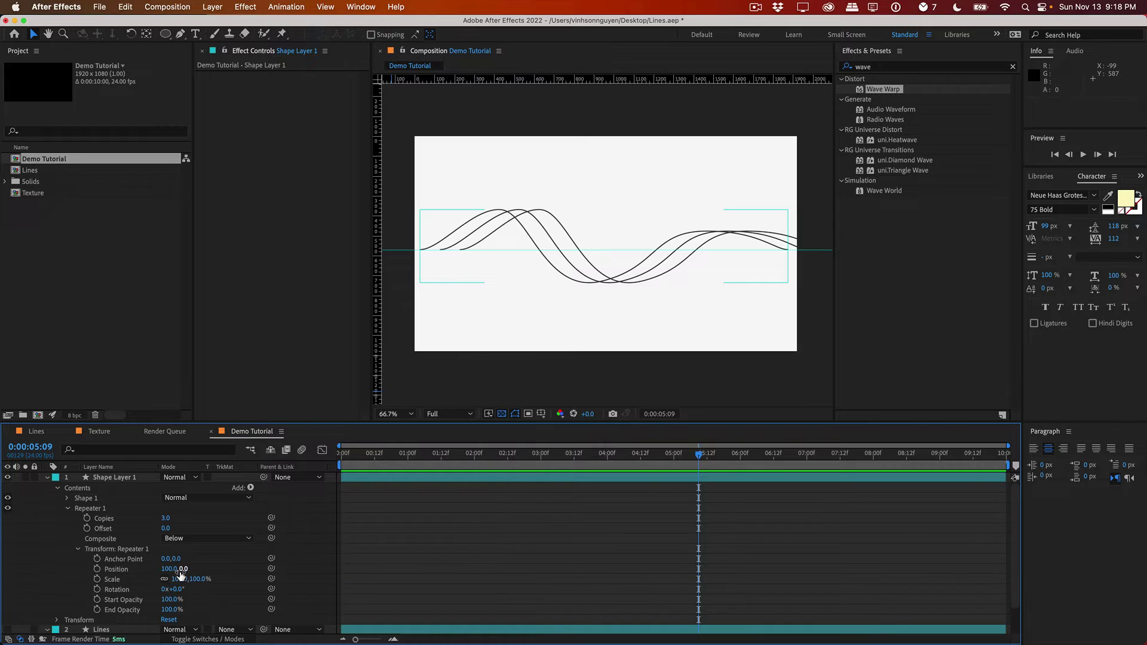
{"action": "left_click_drag", "start_coordinate": [168, 569], "coordinate": [1141, 512]}
Step: Zoom in on the join and set Repeater 1 Position x to 1848 so the copies connect
{"action": "key", "text": "period"}
{"action": "key", "text": "period"}
{"action": "key", "text": "period"}
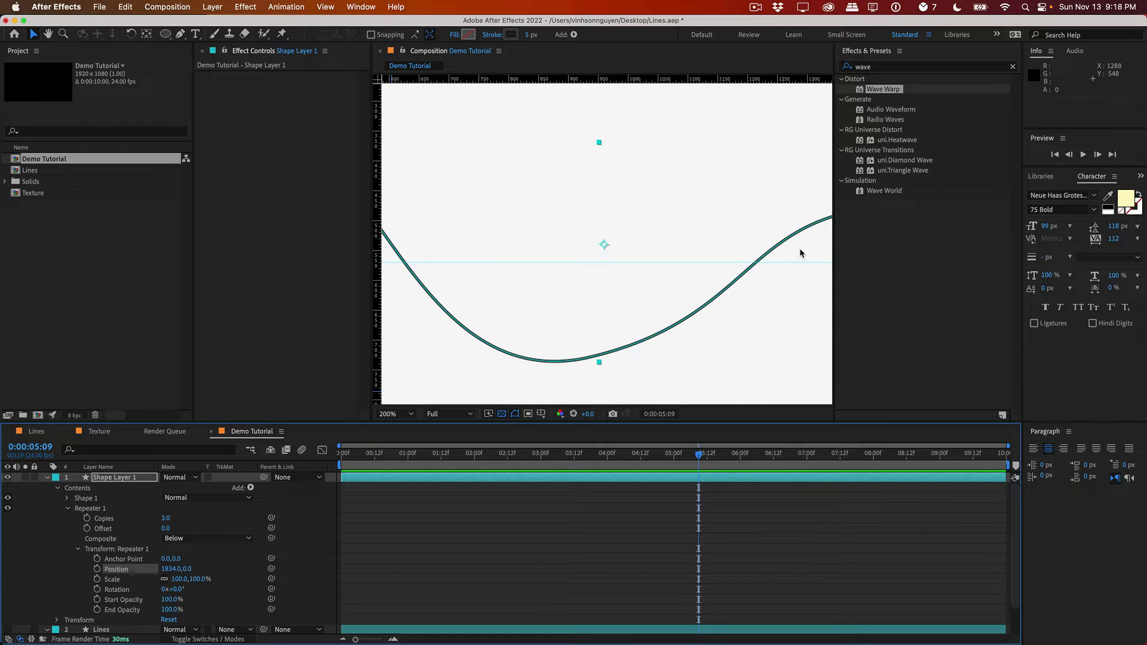
{"action": "scroll", "coordinate": [604, 244], "scroll_direction": "right", "scroll_amount": 5}
{"action": "scroll", "coordinate": [599, 246], "scroll_direction": "right", "scroll_amount": 5}
{"action": "scroll", "coordinate": [556, 239], "scroll_direction": "right", "scroll_amount": 5}
{"action": "scroll", "coordinate": [610, 223], "scroll_direction": "right", "scroll_amount": 5}
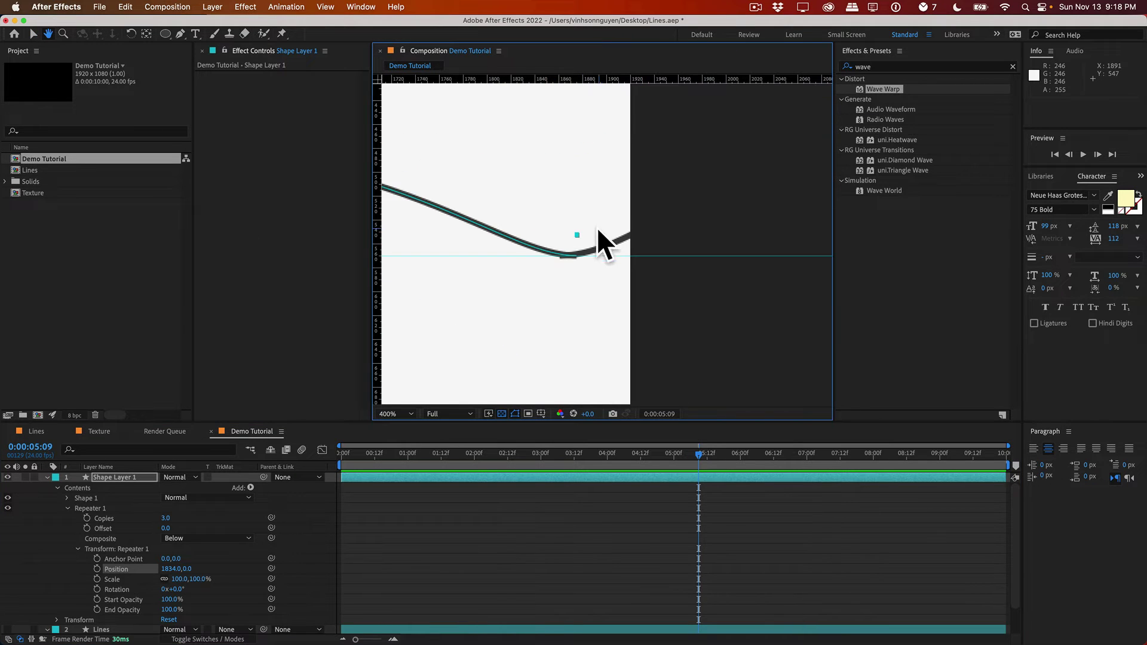
{"action": "left_click_drag", "start_coordinate": [594, 229], "coordinate": [572, 229]}
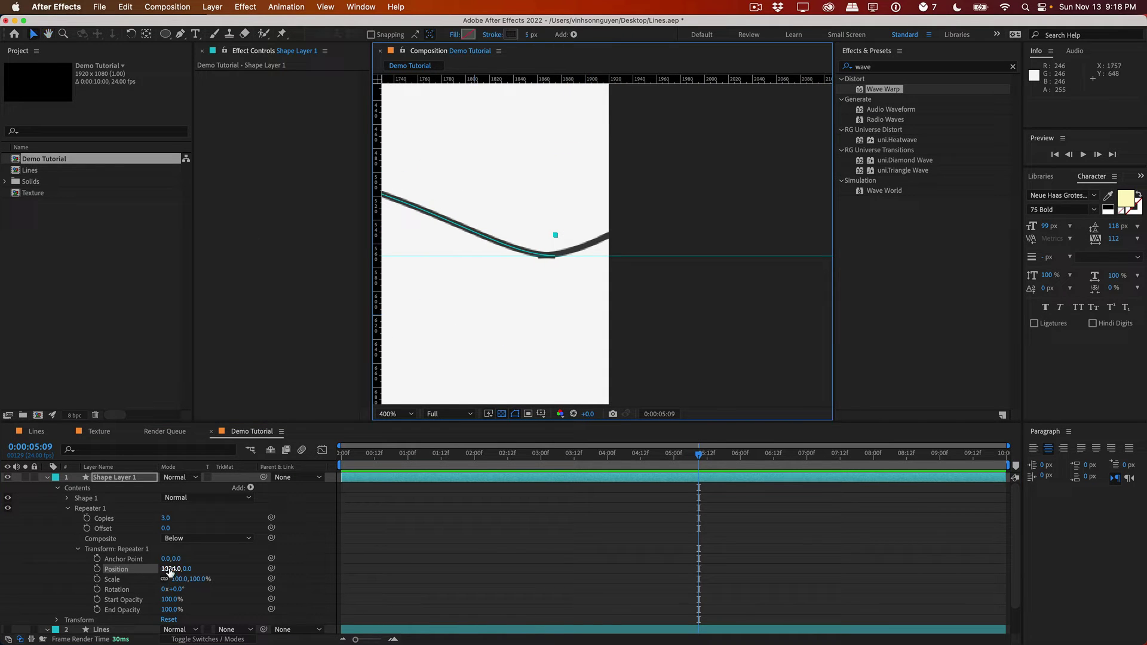
{"action": "left_click_drag", "start_coordinate": [170, 572], "coordinate": [177, 568]}
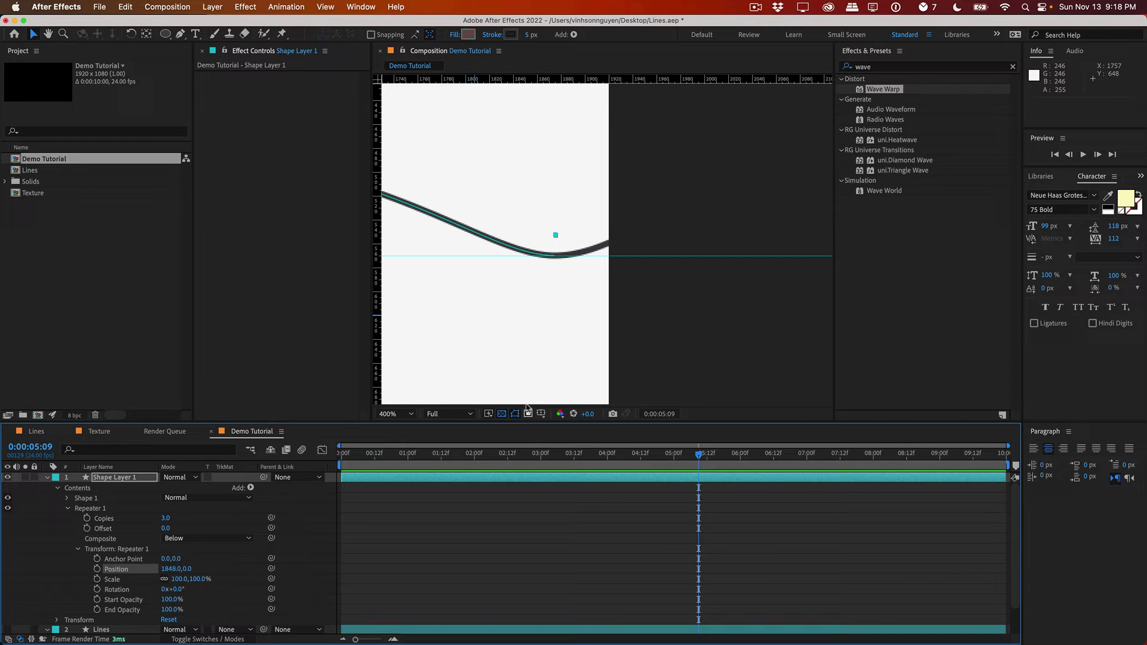
{"action": "key", "text": "comma"}
{"action": "key", "text": "comma"}
{"action": "key", "text": "comma"}
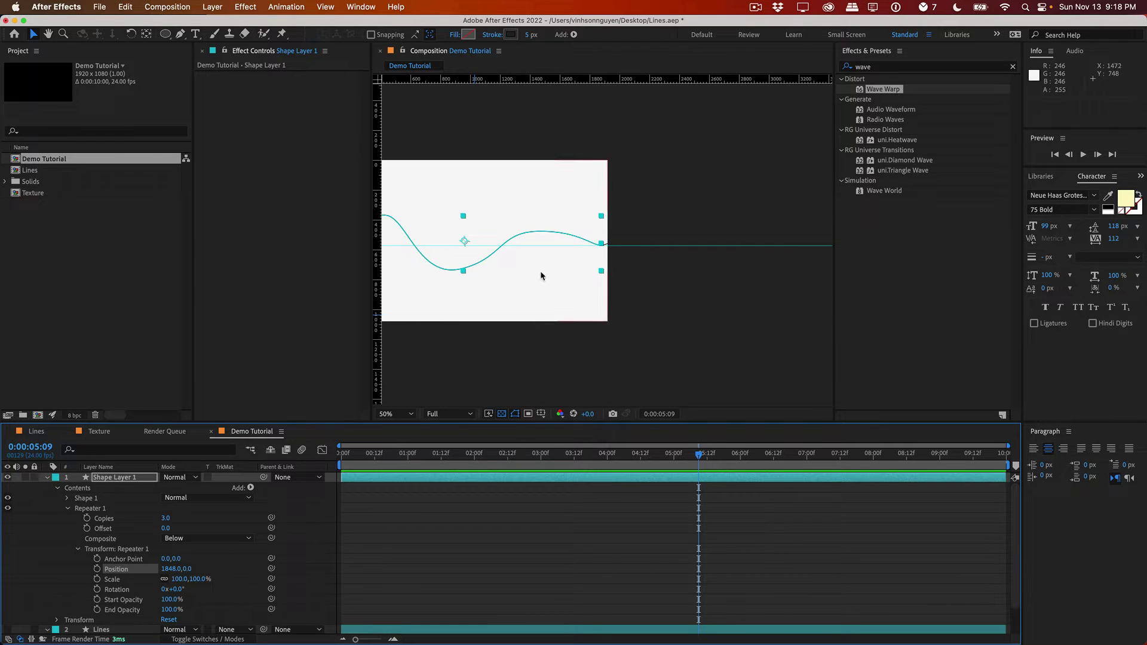
{"action": "key", "text": "period"}
{"action": "key", "text": "period"}
Step: Fit the comp in the viewer, expand Shape Layer 1 Transform, and undo a trial position change
{"action": "left_click_drag", "start_coordinate": [718, 246], "coordinate": [683, 246]}
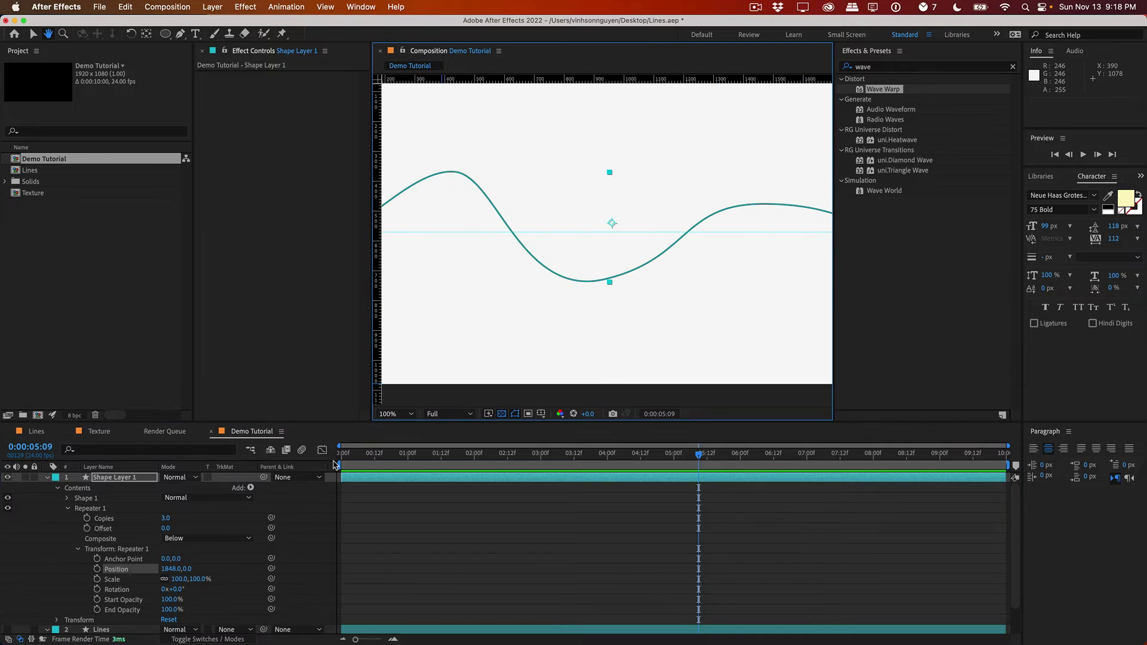
{"action": "left_click", "coordinate": [394, 413]}
{"action": "left_click", "coordinate": [395, 450]}
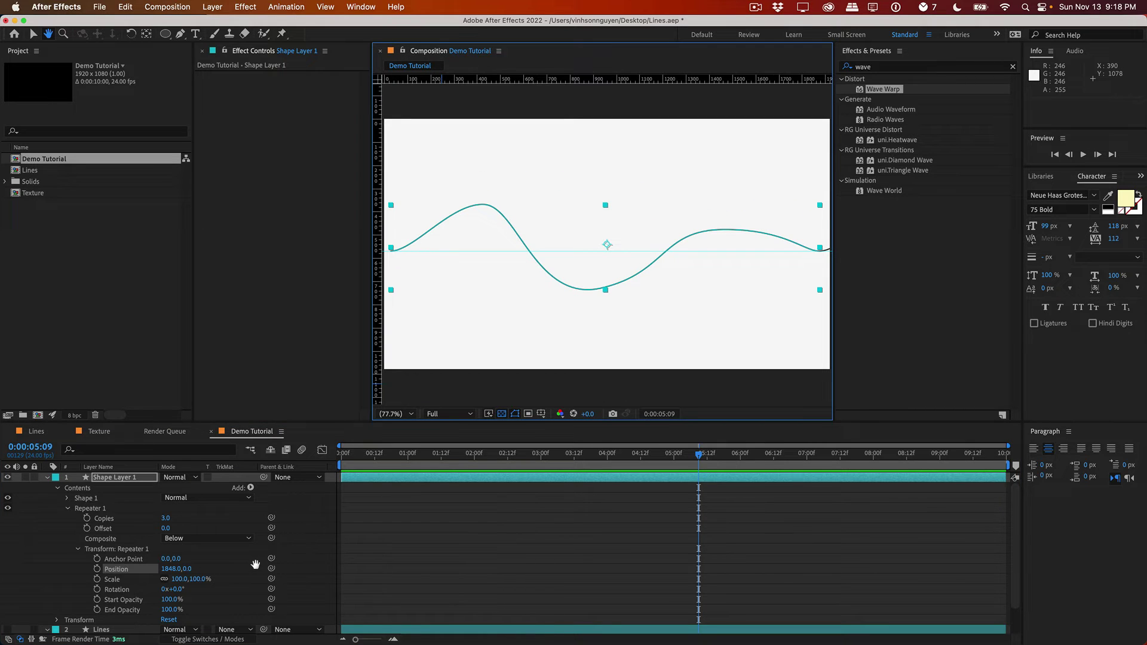
{"action": "key", "text": "v"}
{"action": "left_click", "coordinate": [58, 620]}
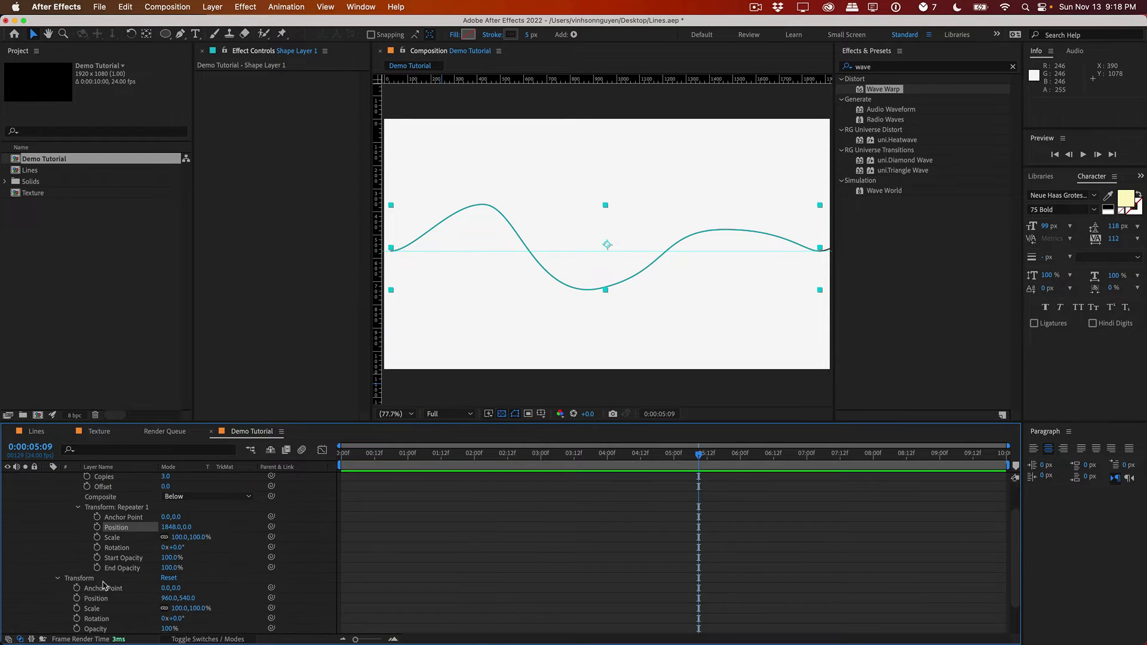
{"action": "left_click_drag", "start_coordinate": [170, 588], "coordinate": [6, 593]}
{"action": "left_click", "coordinate": [545, 361]}
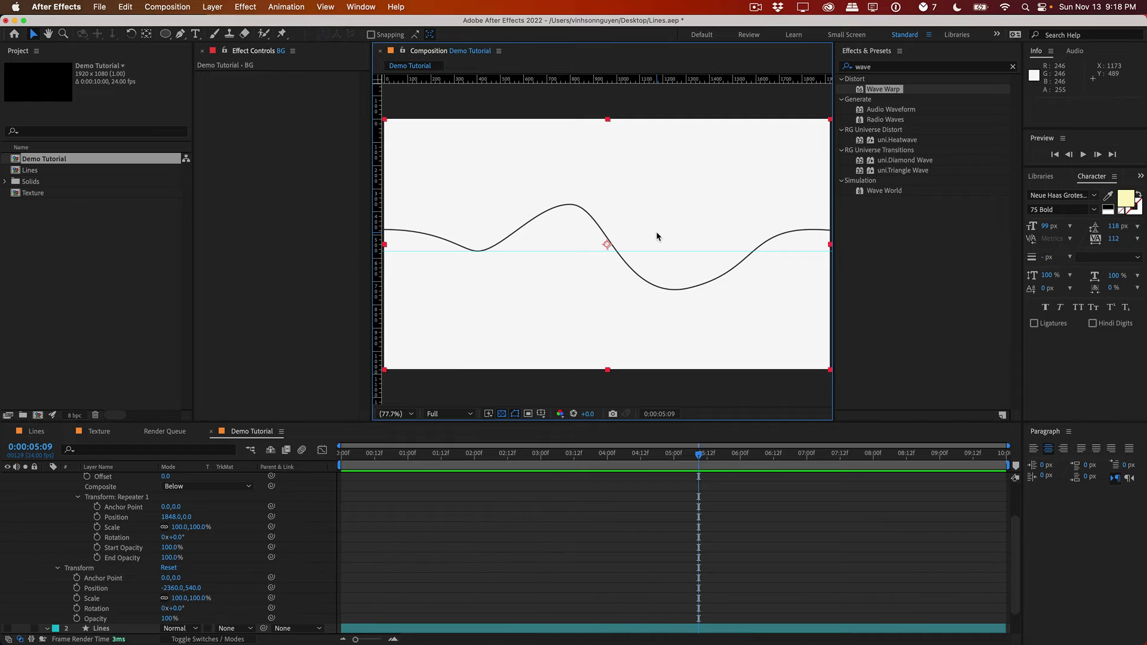
{"action": "key", "text": "ctrl+z"}
{"action": "key", "text": "comma"}
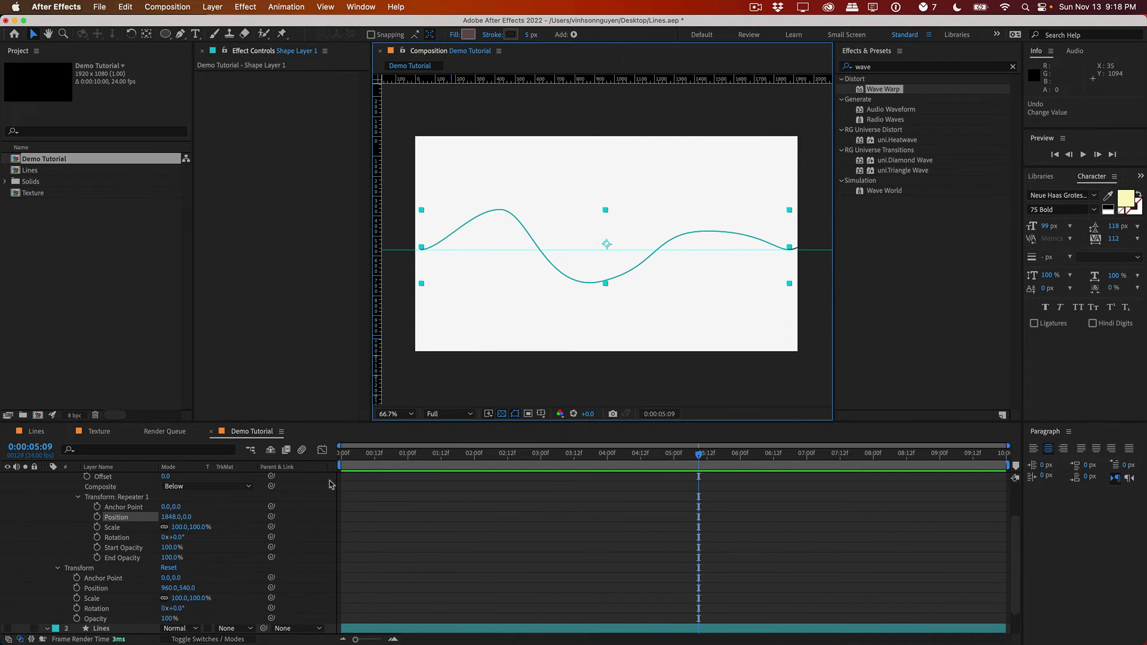
Step: At 0:00 set Position to 921,540 and enable its stopwatch keyframe
{"action": "left_click_drag", "start_coordinate": [367, 457], "coordinate": [305, 461]}
{"action": "mouse_move", "coordinate": [175, 517]}
{"action": "left_mouse_down"}
{"action": "mouse_move", "coordinate": [162, 517]}
{"action": "mouse_move", "coordinate": [173, 526]}
{"action": "left_mouse_up"}
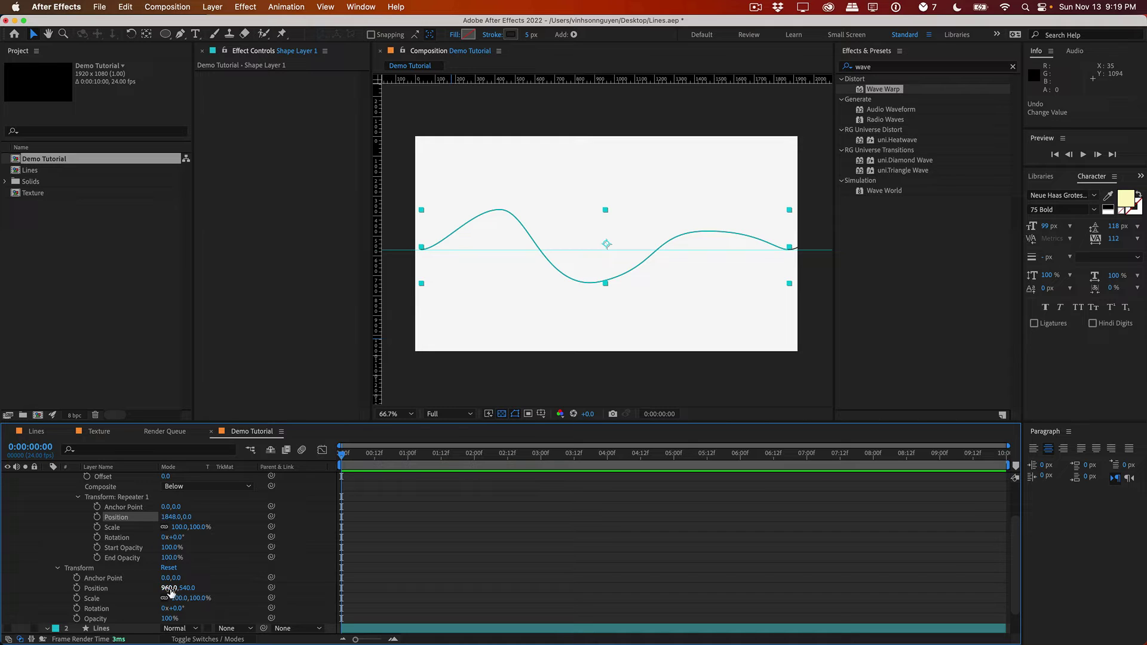
{"action": "left_click_drag", "start_coordinate": [174, 588], "coordinate": [150, 588]}
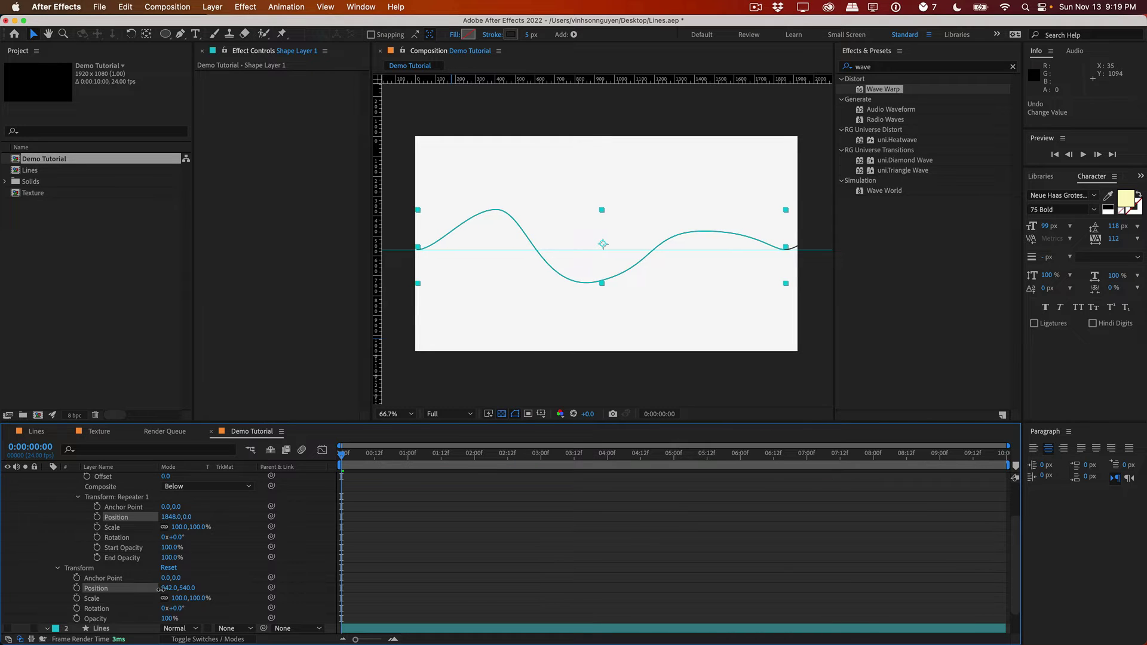
{"action": "left_click", "coordinate": [77, 588]}
Step: At 5:00 set Position to -1059,540 so the wave slides left
{"action": "left_click_drag", "start_coordinate": [389, 458], "coordinate": [674, 460]}
{"action": "left_click_drag", "start_coordinate": [174, 588], "coordinate": [51, 593]}
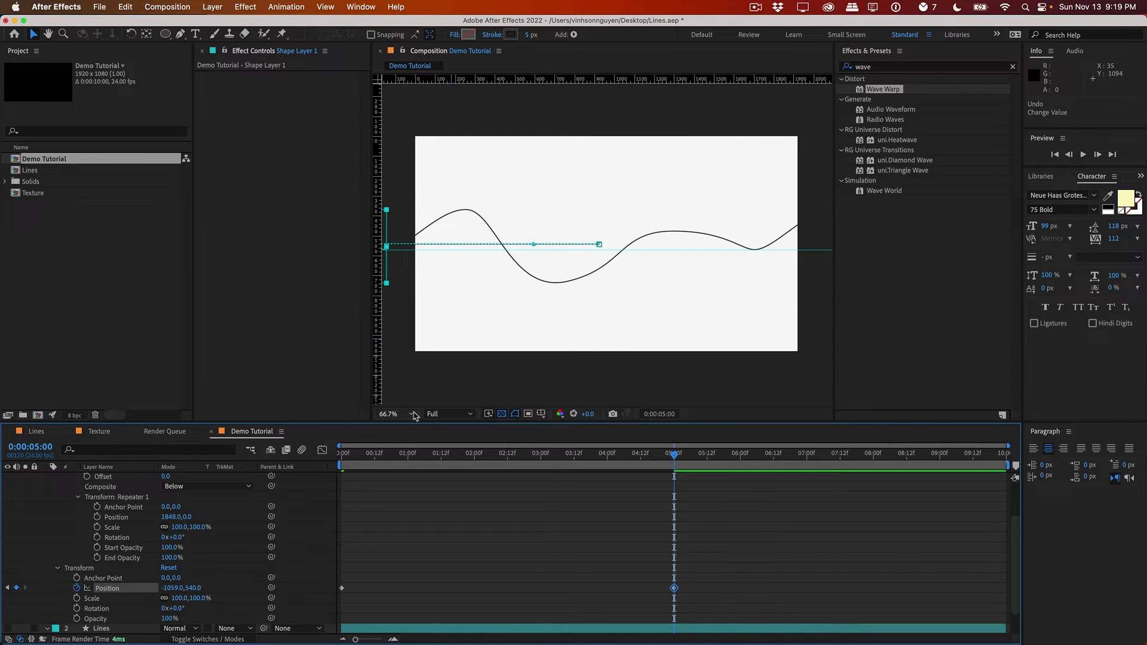
{"action": "scroll", "coordinate": [173, 523], "scroll_direction": "up", "scroll_amount": 1}
{"action": "scroll", "coordinate": [173, 523], "scroll_direction": "up", "scroll_amount": 1}
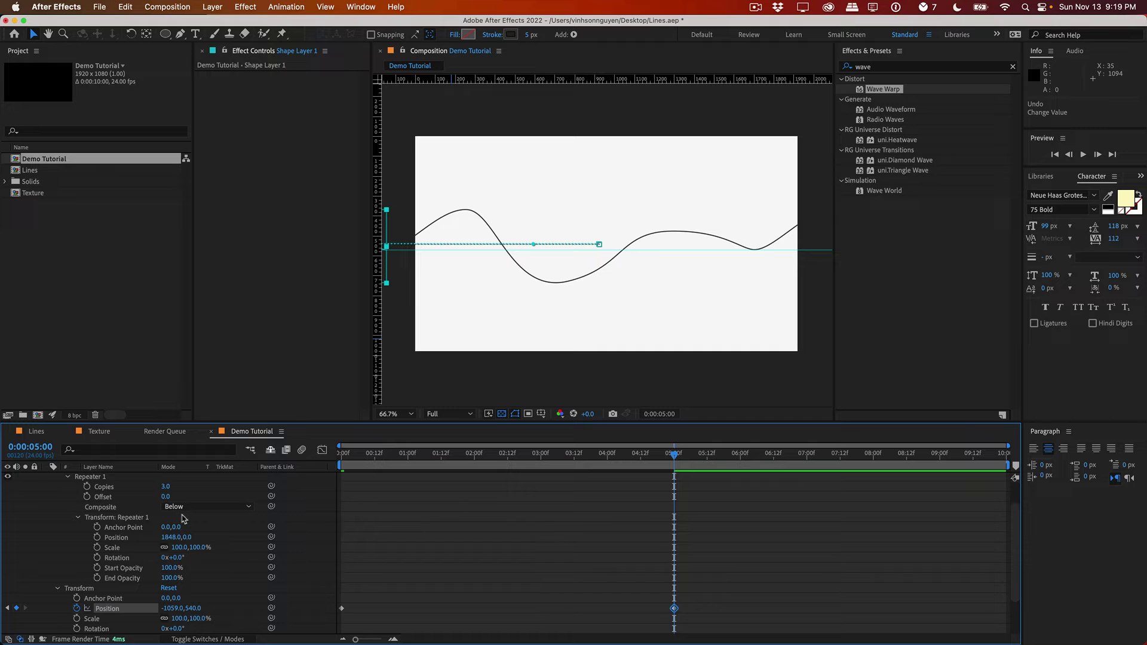
{"action": "scroll", "coordinate": [91, 507], "scroll_direction": "up", "scroll_amount": 2}
Step: Add Repeater 2 with Transform Position 0,55 and raise its Copies to stack the wave lines
{"action": "left_click", "coordinate": [67, 509]}
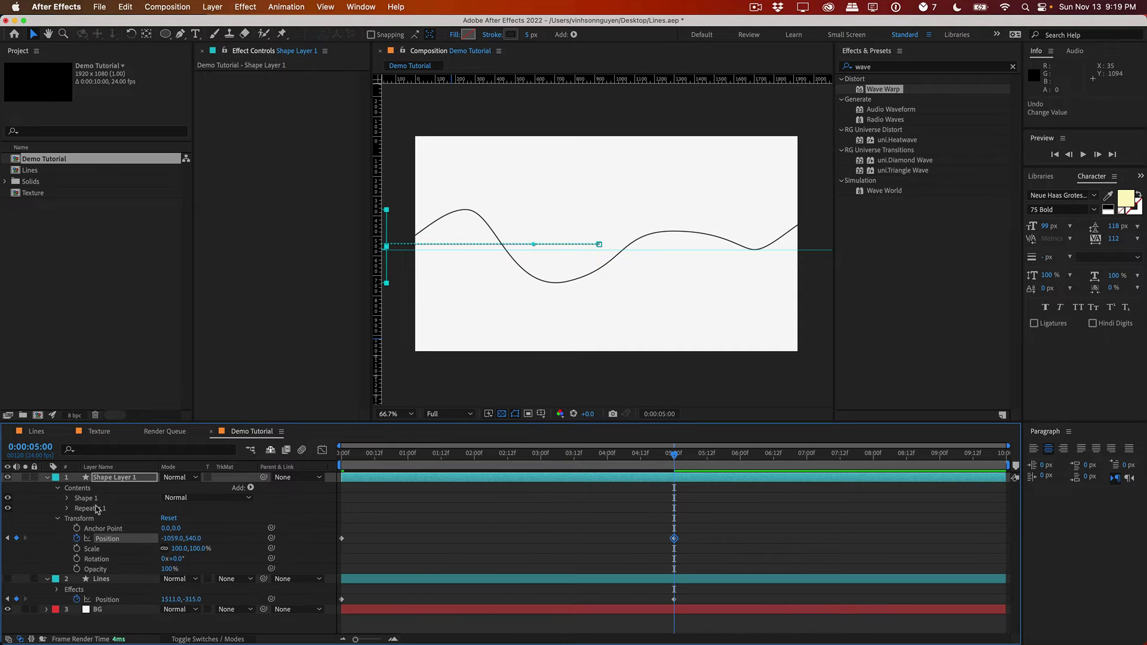
{"action": "left_click", "coordinate": [251, 488]}
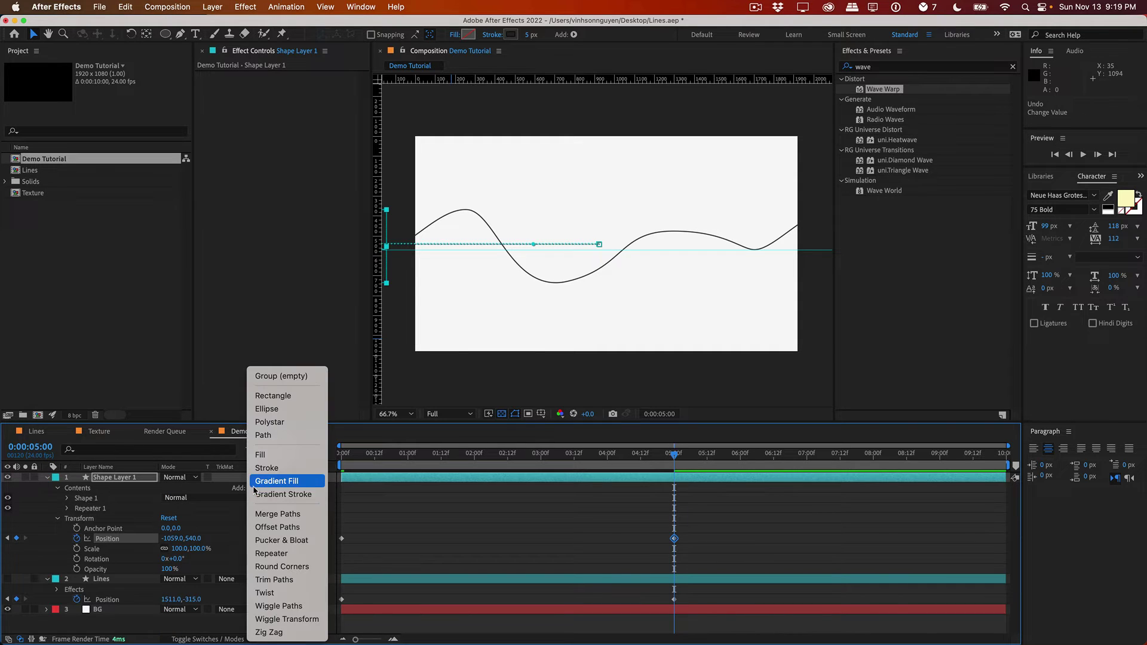
{"action": "left_click", "coordinate": [291, 555]}
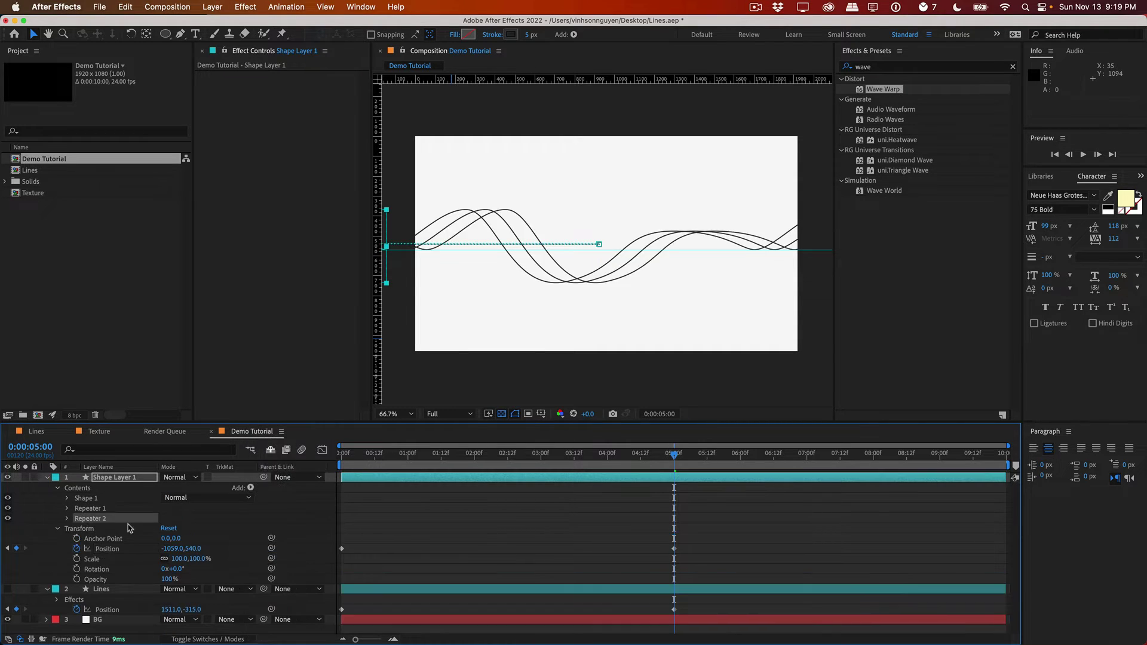
{"action": "left_click", "coordinate": [67, 519]}
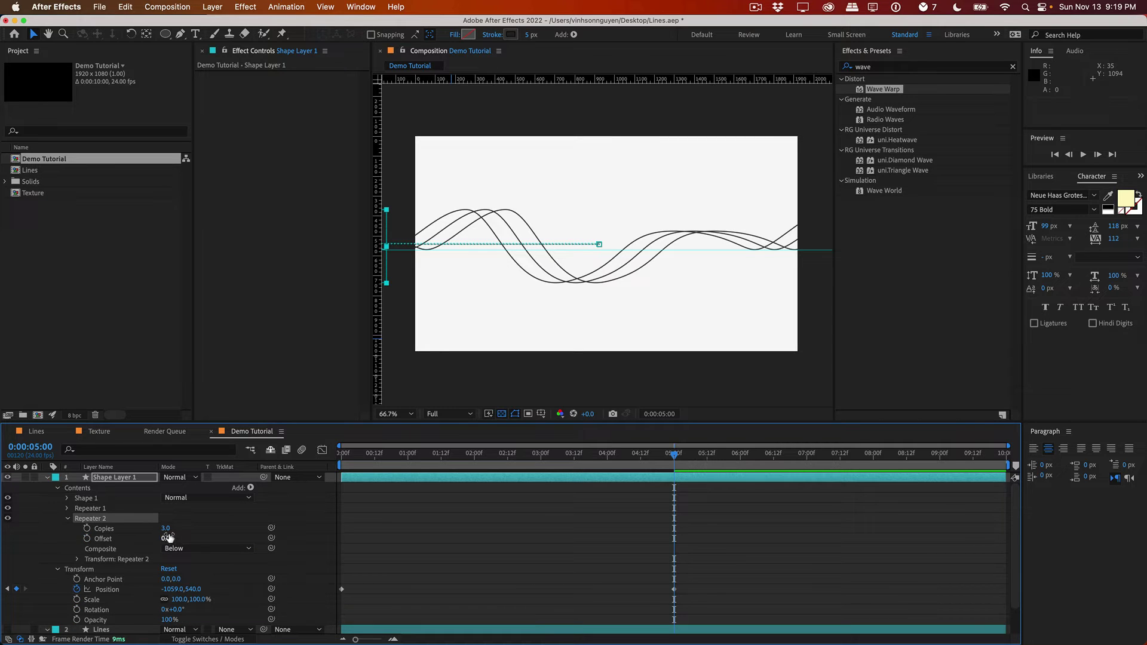
{"action": "left_click", "coordinate": [79, 560]}
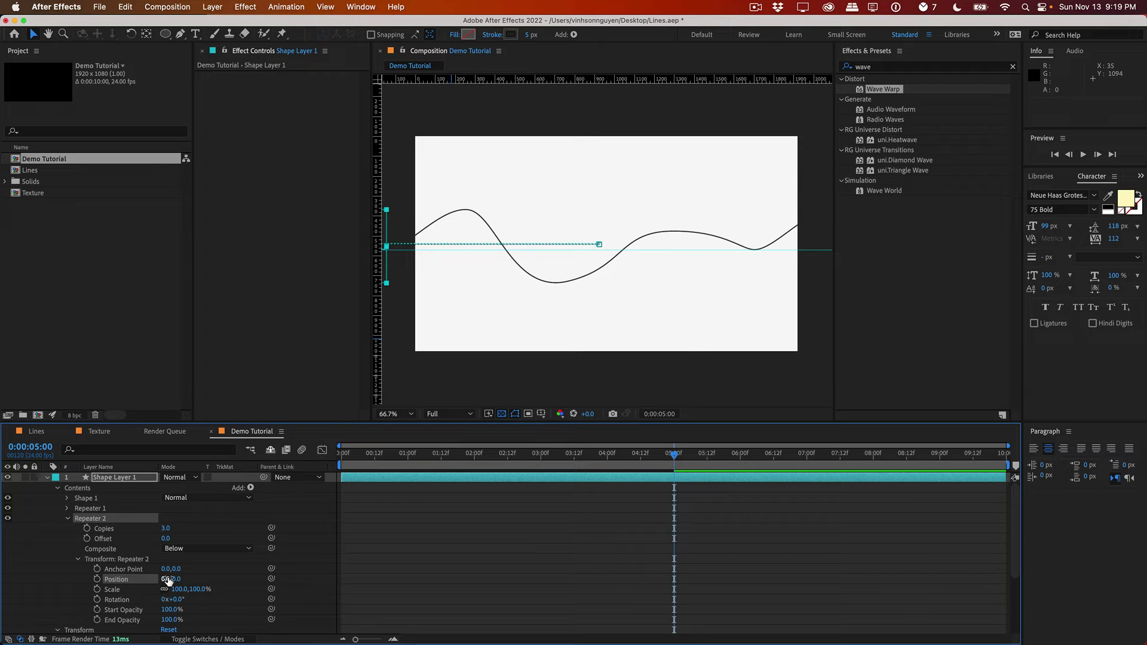
{"action": "mouse_move", "coordinate": [171, 581]}
{"action": "left_mouse_down"}
{"action": "mouse_move", "coordinate": [272, 566]}
{"action": "mouse_move", "coordinate": [221, 565]}
{"action": "left_mouse_up"}
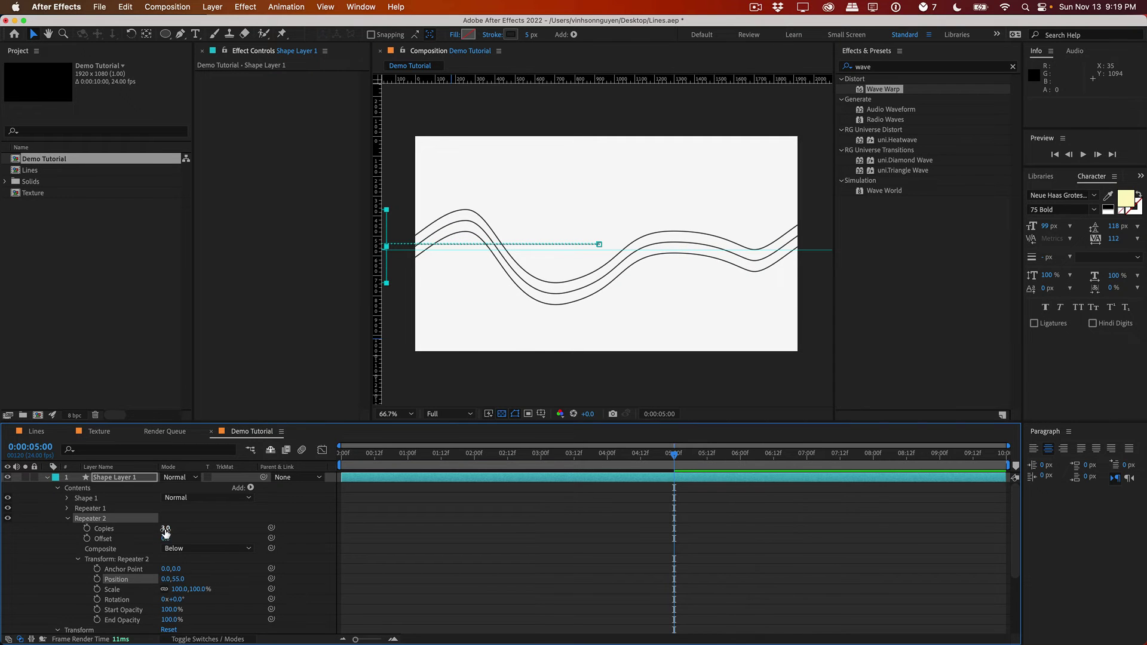
{"action": "left_click_drag", "start_coordinate": [164, 528], "coordinate": [181, 528]}
{"action": "scroll", "coordinate": [133, 582], "scroll_direction": "down", "scroll_amount": 3}
{"action": "scroll", "coordinate": [132, 582], "scroll_direction": "down", "scroll_amount": 2}
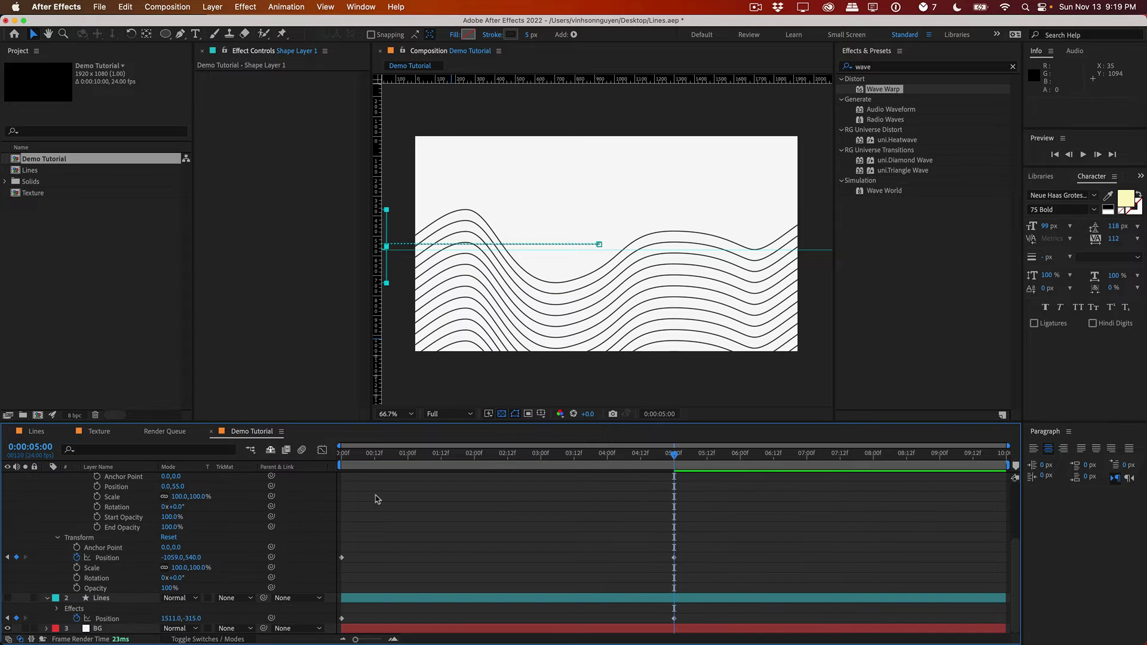
Step: Separate Position into X and Y and delete the Y Position keyframes, keeping X animated
{"action": "left_click_drag", "start_coordinate": [439, 449], "coordinate": [341, 449]}
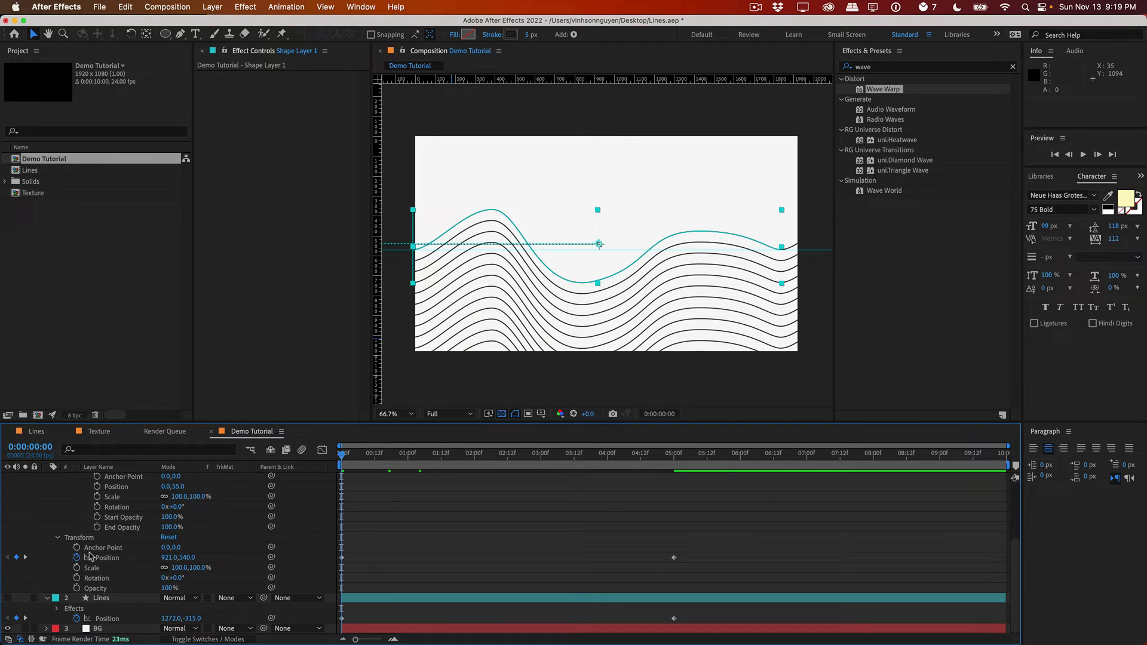
{"action": "left_click", "coordinate": [116, 559]}
{"action": "right_click", "coordinate": [116, 559]}
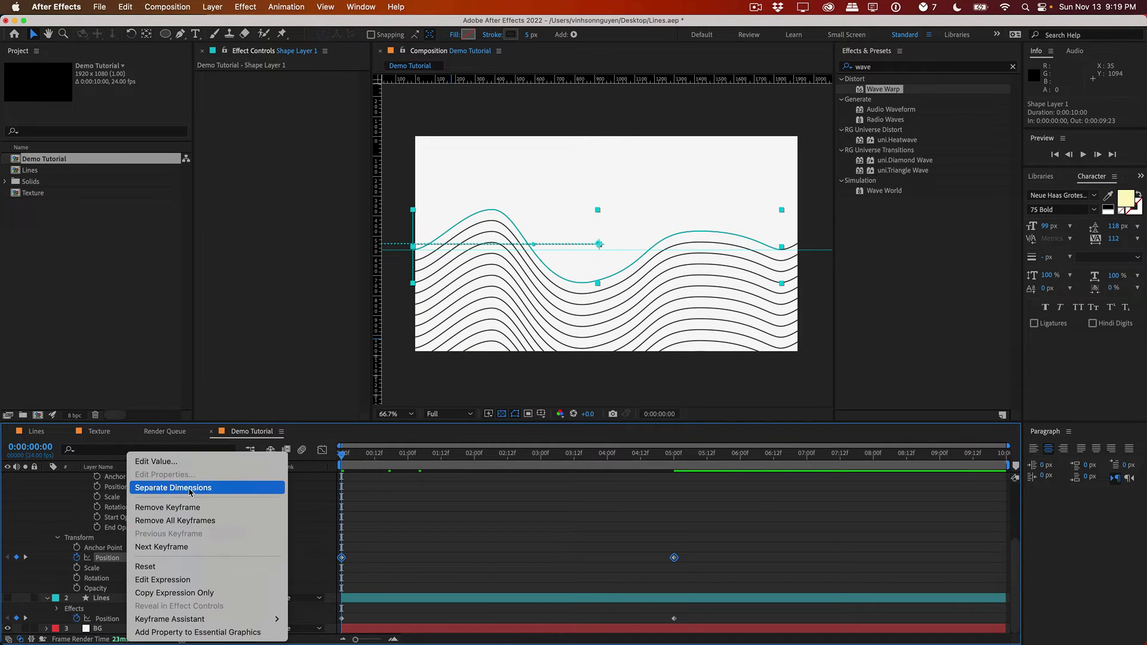
{"action": "left_click", "coordinate": [190, 488]}
{"action": "left_click", "coordinate": [396, 557]}
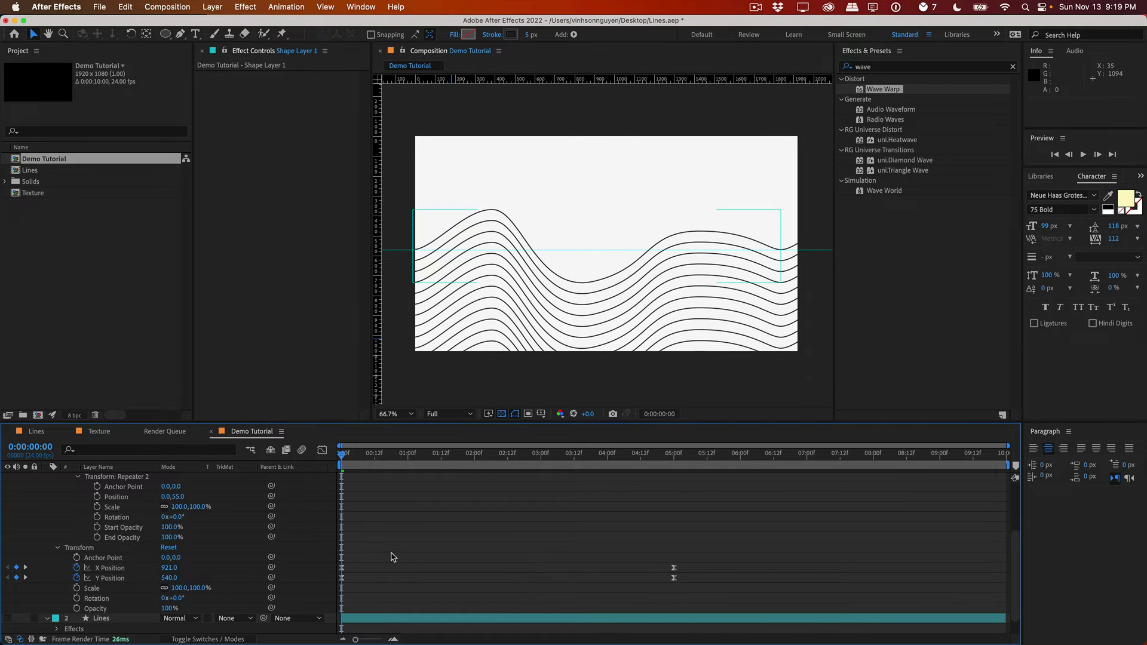
{"action": "left_click_drag", "start_coordinate": [699, 577], "coordinate": [328, 591]}
{"action": "key", "text": "Delete"}
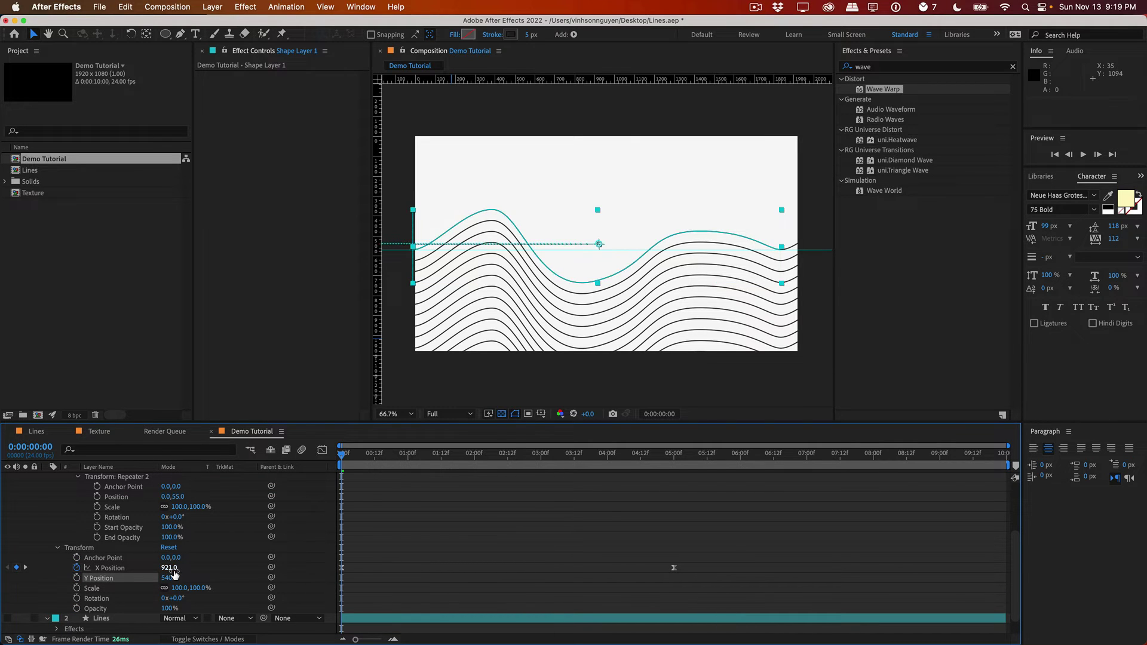
Step: Raise the layer to Y -210 so the lines fill the frame, then scrub to preview
{"action": "left_click_drag", "start_coordinate": [169, 578], "coordinate": [131, 578]}
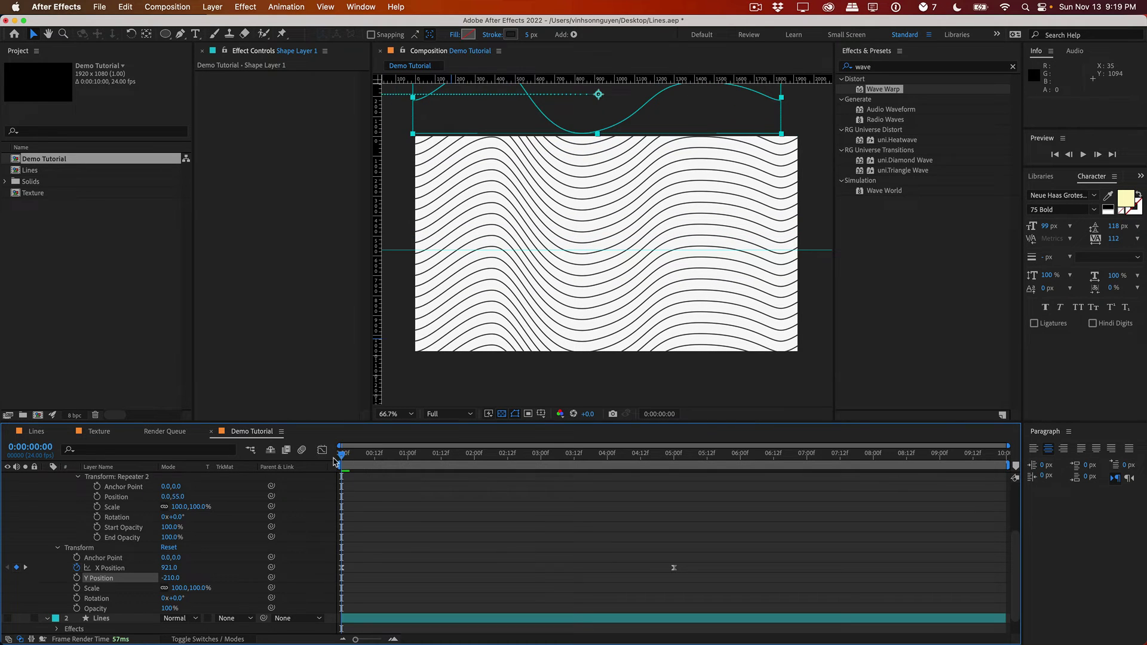
{"action": "mouse_move", "coordinate": [342, 453]}
{"action": "left_mouse_down"}
{"action": "mouse_move", "coordinate": [422, 452]}
{"action": "mouse_move", "coordinate": [338, 453]}
{"action": "left_mouse_up"}
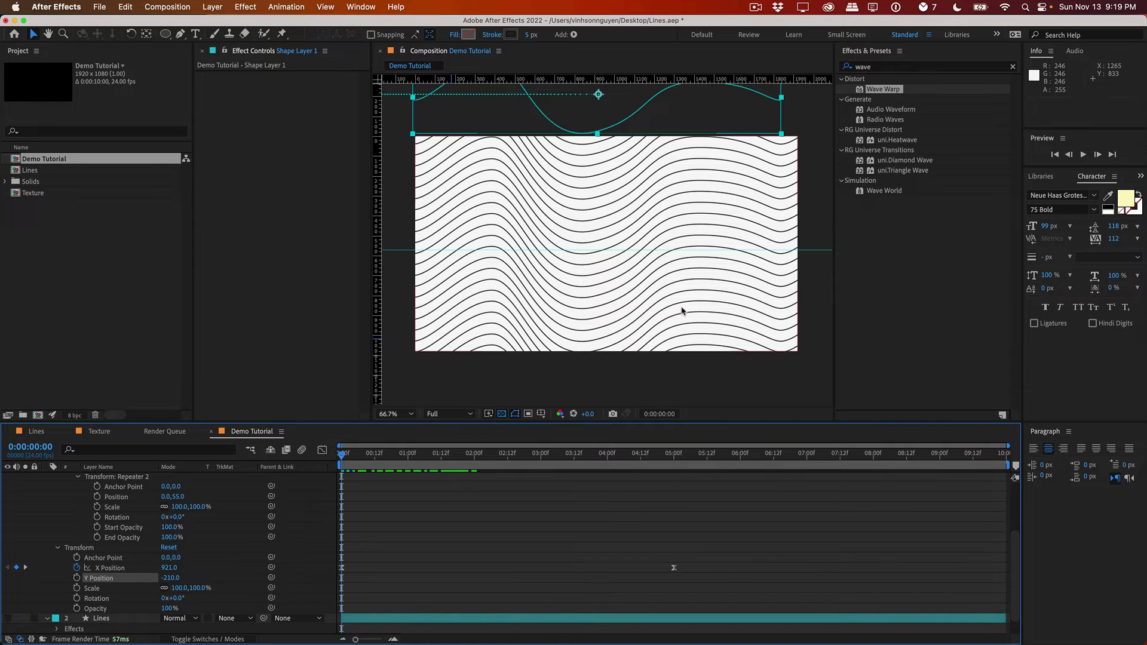
{"action": "left_click_drag", "start_coordinate": [362, 453], "coordinate": [563, 453]}
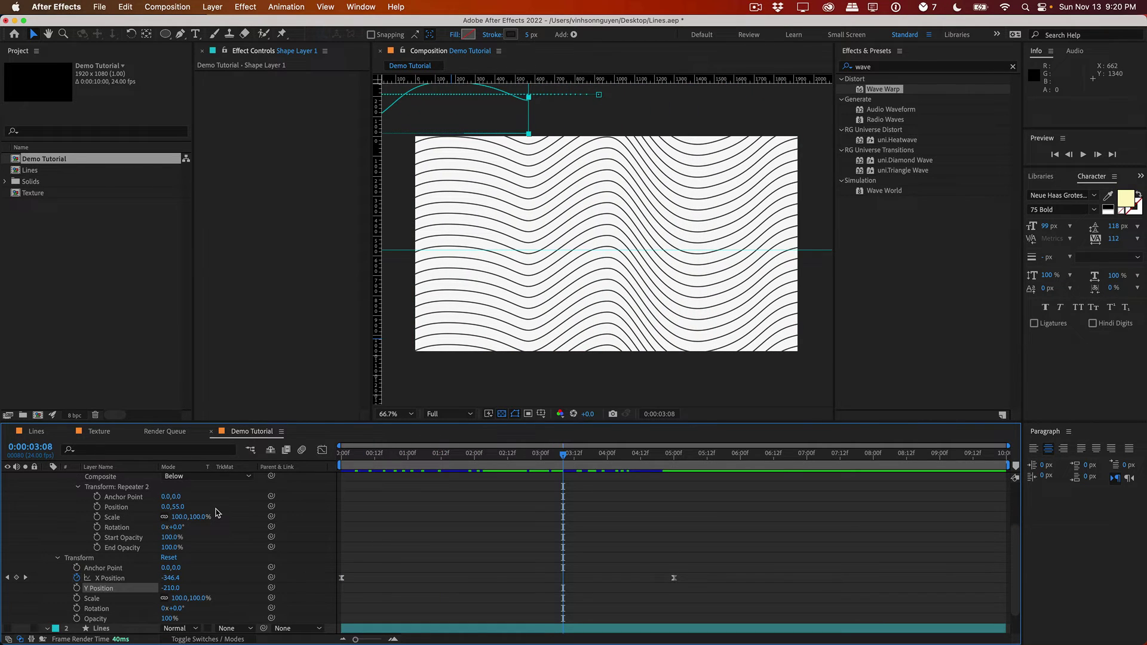
{"action": "scroll", "coordinate": [217, 513], "scroll_direction": "up", "scroll_amount": 2}
{"action": "scroll", "coordinate": [218, 514], "scroll_direction": "up", "scroll_amount": 3}
{"action": "scroll", "coordinate": [219, 515], "scroll_direction": "up", "scroll_amount": 2}
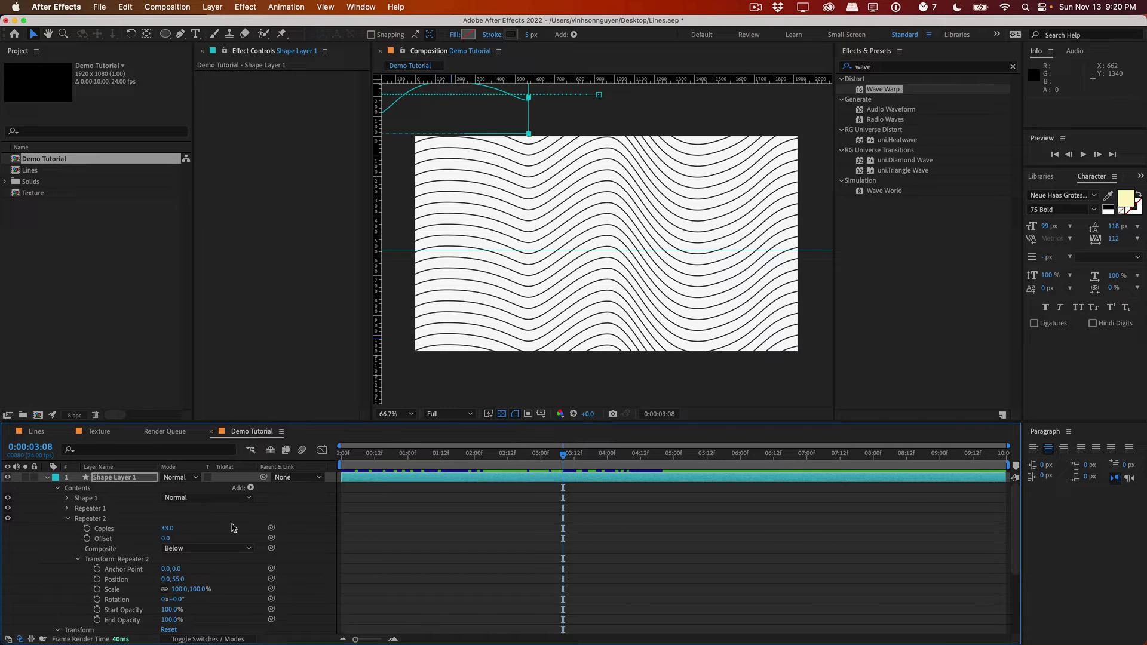
{"action": "left_click", "coordinate": [250, 488]}
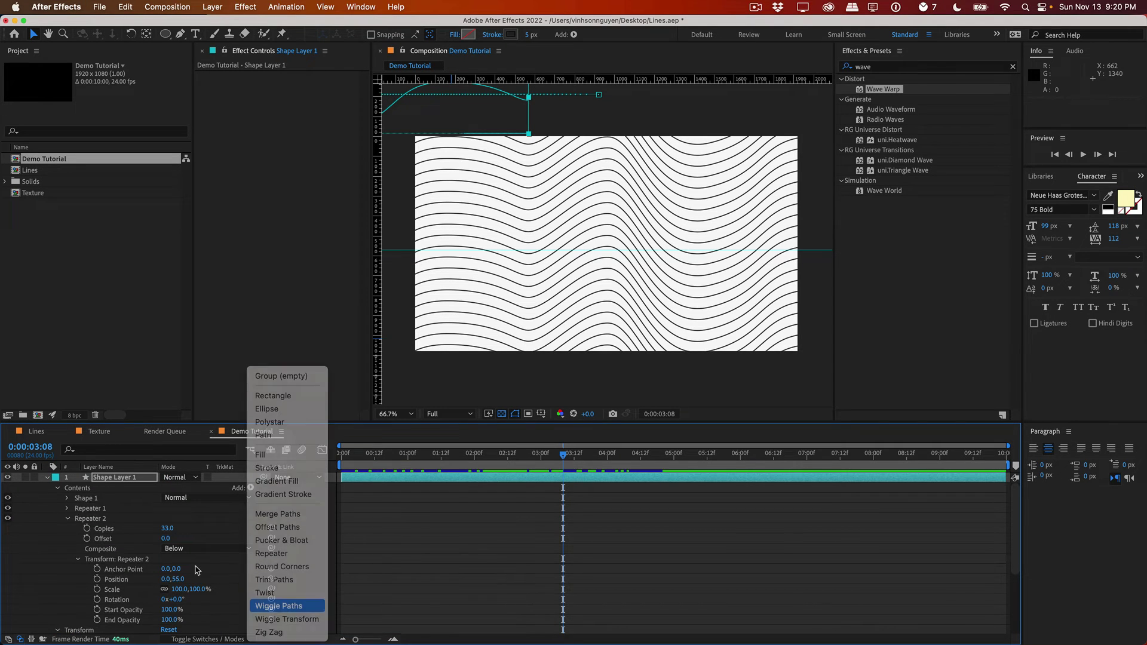
{"action": "left_click", "coordinate": [67, 509]}
{"action": "left_click_drag", "start_coordinate": [168, 522], "coordinate": [550, 237]}
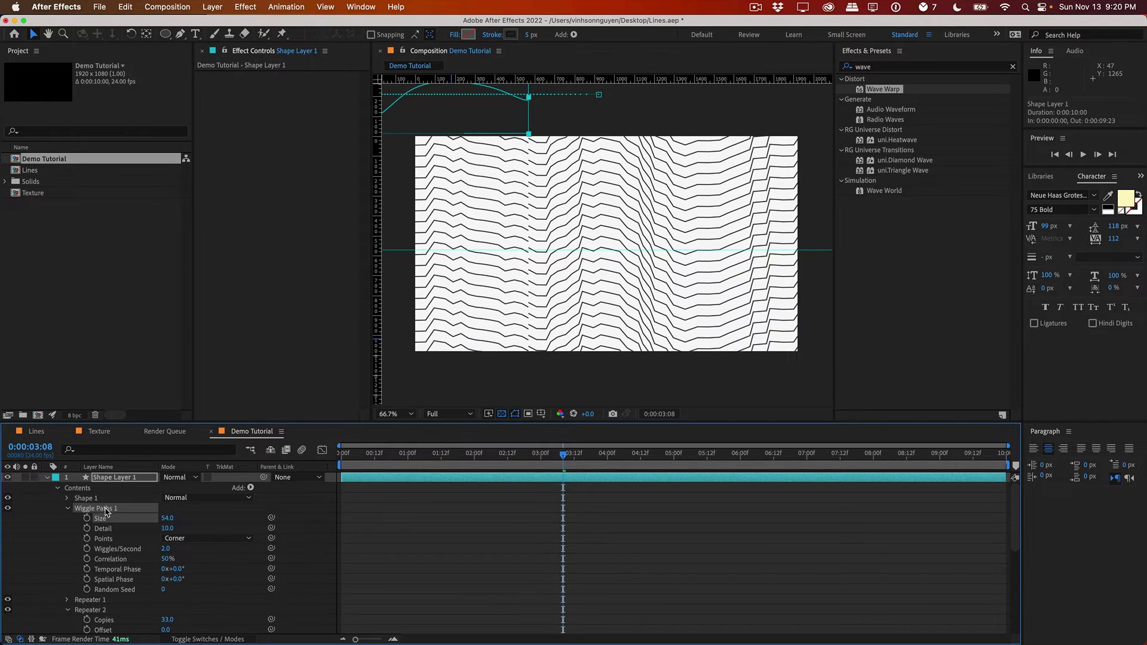
{"action": "key", "text": "Delete"}
Step: Search 'turbu' and apply Turbulent Displace to Shape Layer 1, raising its Amount
{"action": "left_click", "coordinate": [913, 69]}
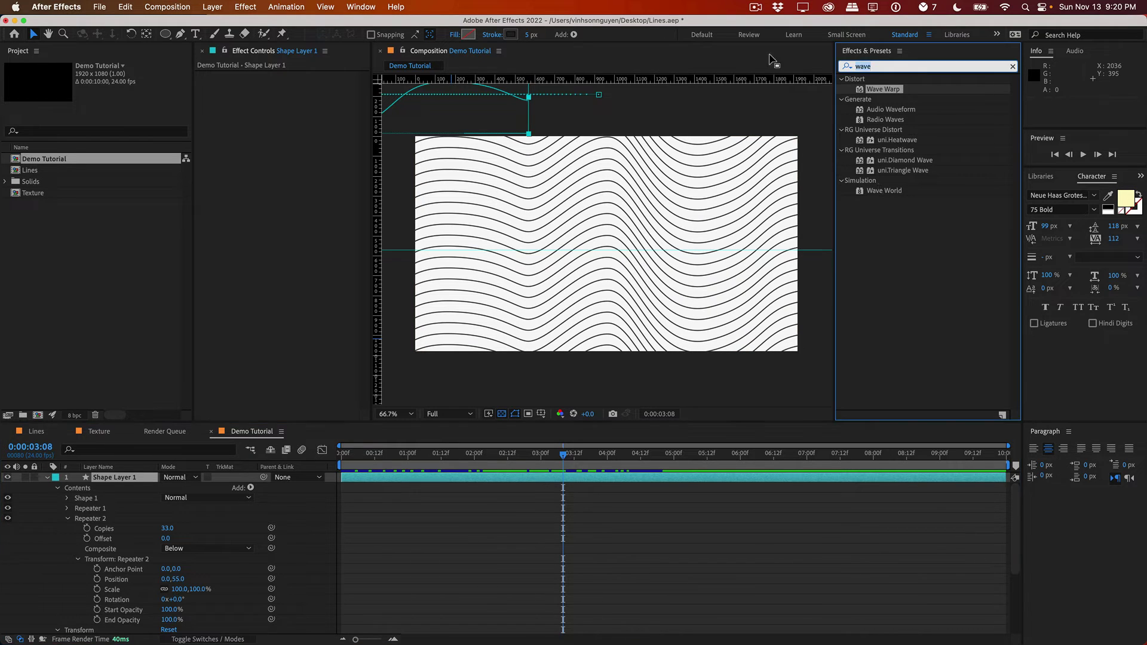
{"action": "type", "text": "turbu"}
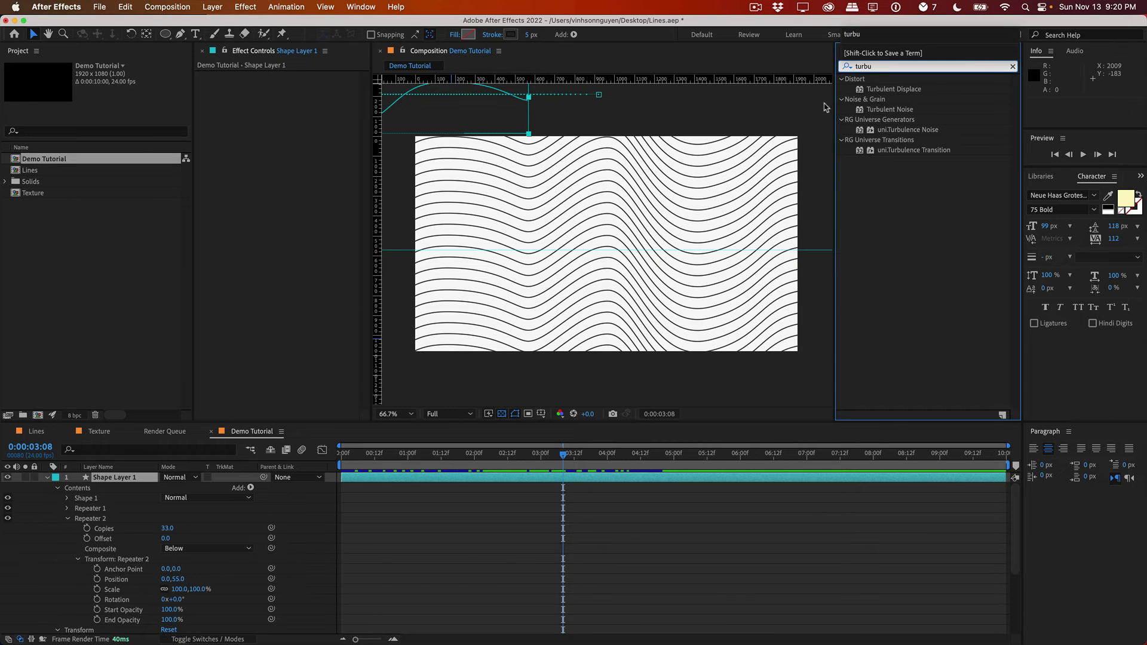
{"action": "left_click_drag", "start_coordinate": [878, 95], "coordinate": [302, 186]}
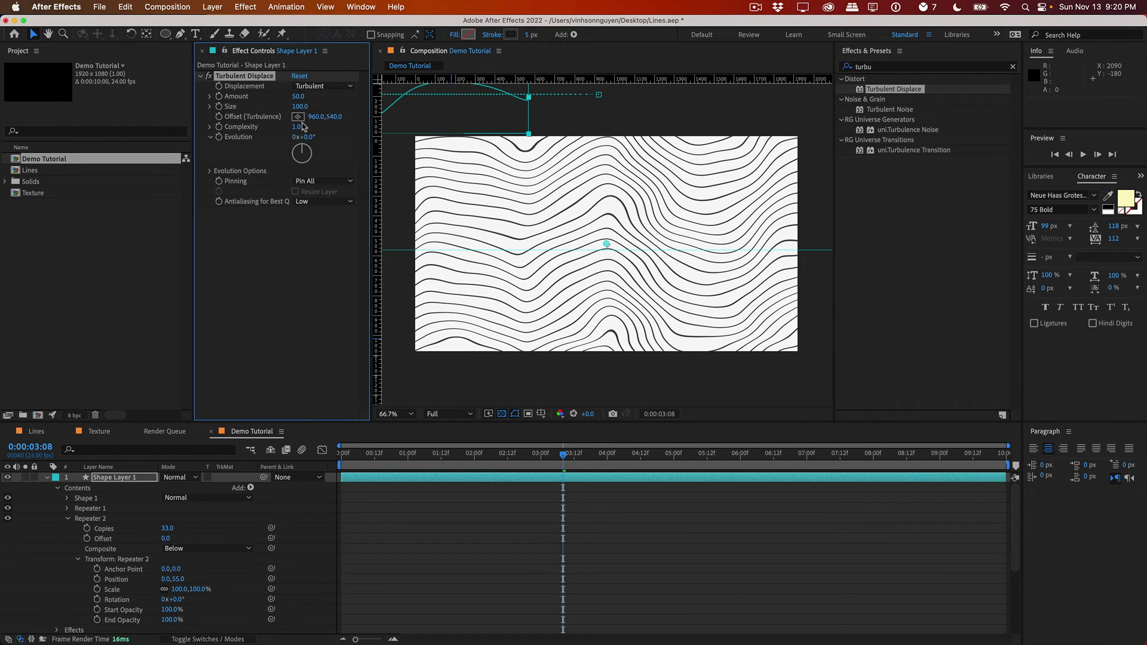
{"action": "mouse_move", "coordinate": [300, 98]}
{"action": "left_mouse_down"}
{"action": "mouse_move", "coordinate": [314, 94]}
{"action": "mouse_move", "coordinate": [280, 98]}
{"action": "left_mouse_up"}
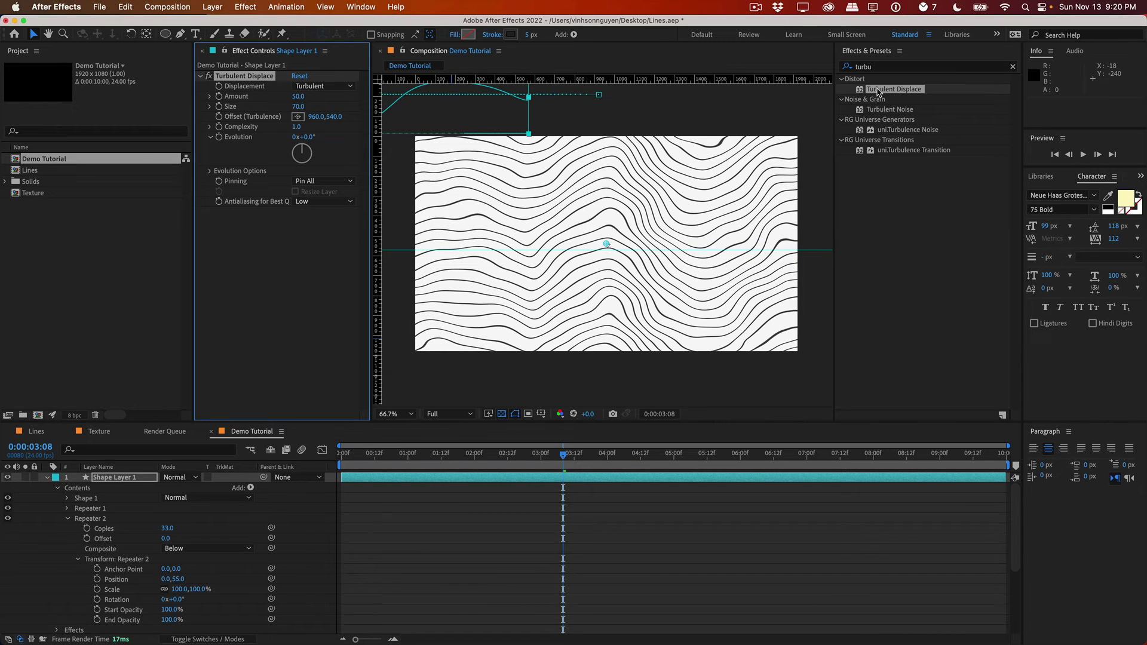
Step: Add a second Turbulent Displace and set its Amount to 88
{"action": "mouse_move", "coordinate": [879, 92]}
{"action": "left_mouse_down"}
{"action": "mouse_move", "coordinate": [299, 245]}
{"action": "mouse_move", "coordinate": [441, 238]}
{"action": "left_mouse_up"}
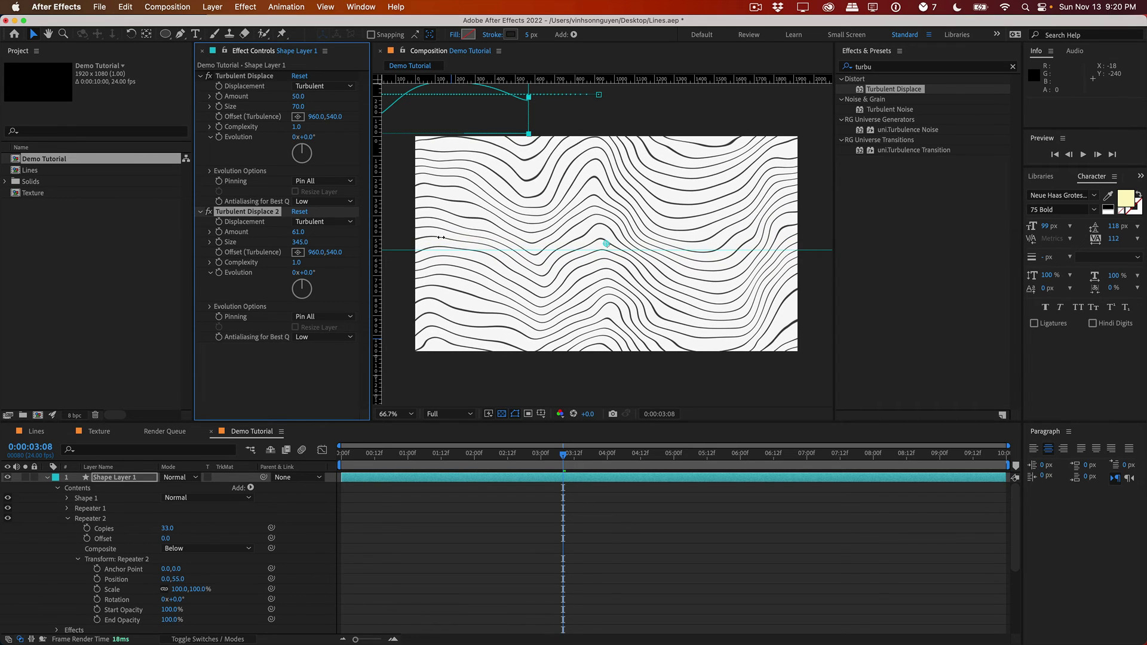
{"action": "left_click_drag", "start_coordinate": [442, 454], "coordinate": [437, 454]}
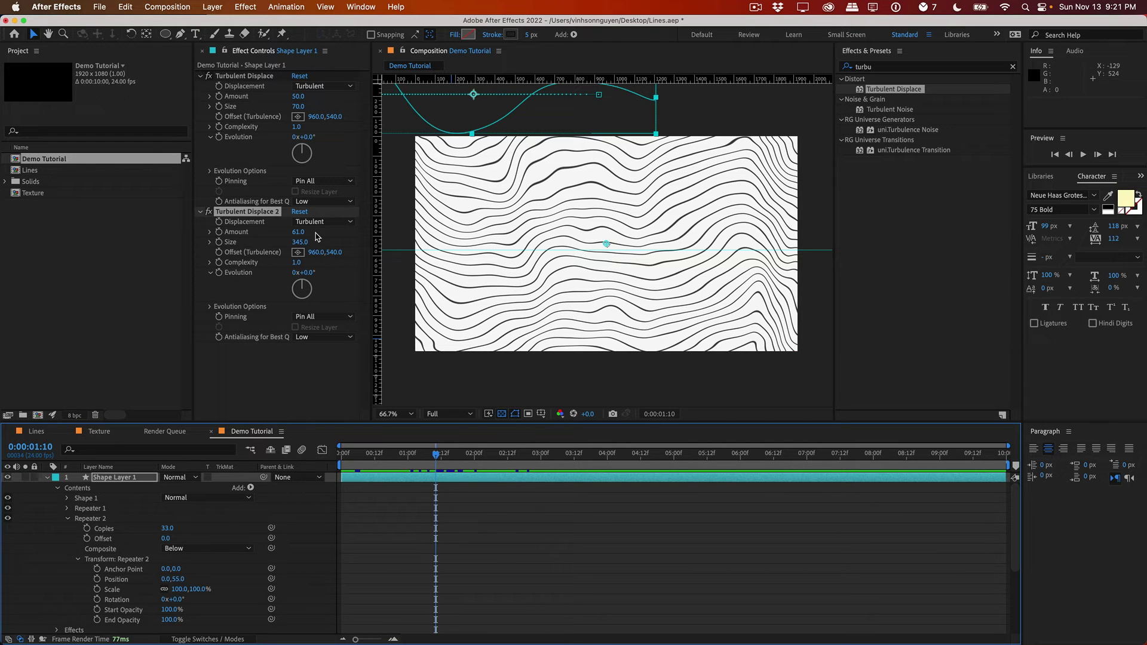
{"action": "left_click_drag", "start_coordinate": [311, 238], "coordinate": [315, 231]}
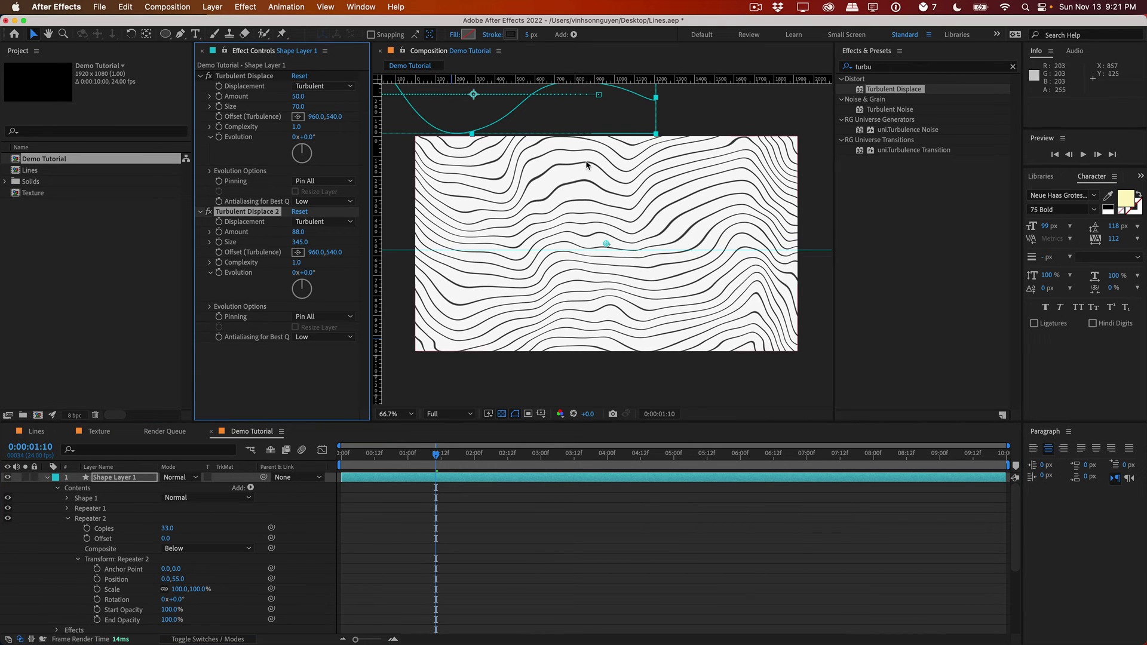
Step: Zoom in to inspect the line edges, then set the viewer to 100%
{"action": "scroll", "coordinate": [585, 160], "scroll_direction": "up", "scroll_amount": 3}
{"action": "left_click_drag", "start_coordinate": [506, 150], "coordinate": [556, 267]}
{"action": "left_click_drag", "start_coordinate": [512, 213], "coordinate": [542, 229]}
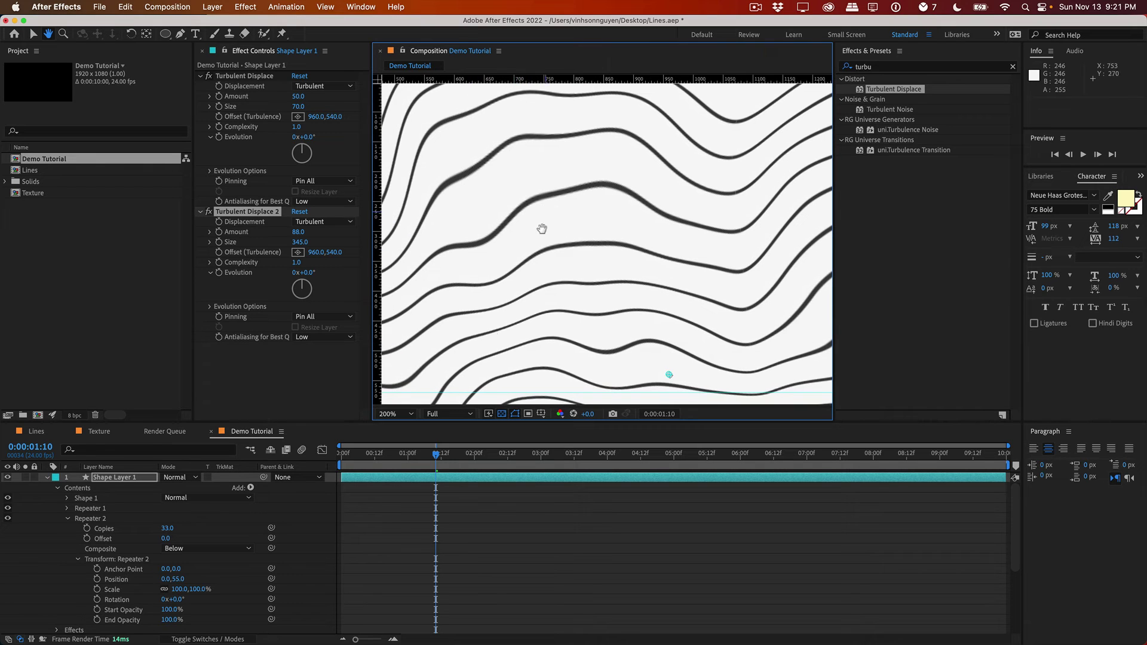
{"action": "left_click", "coordinate": [401, 415]}
{"action": "left_click", "coordinate": [403, 547]}
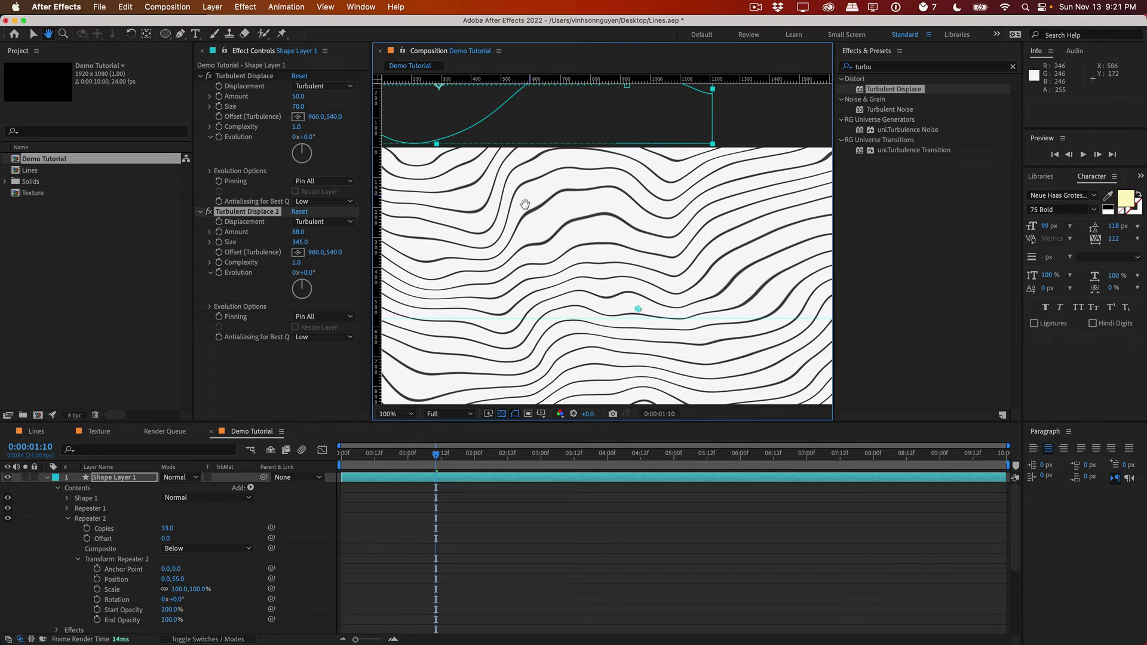
Step: Apply Levels on the Alpha channel with Input Black 41 and Gamma 3.08
{"action": "left_click", "coordinate": [879, 68]}
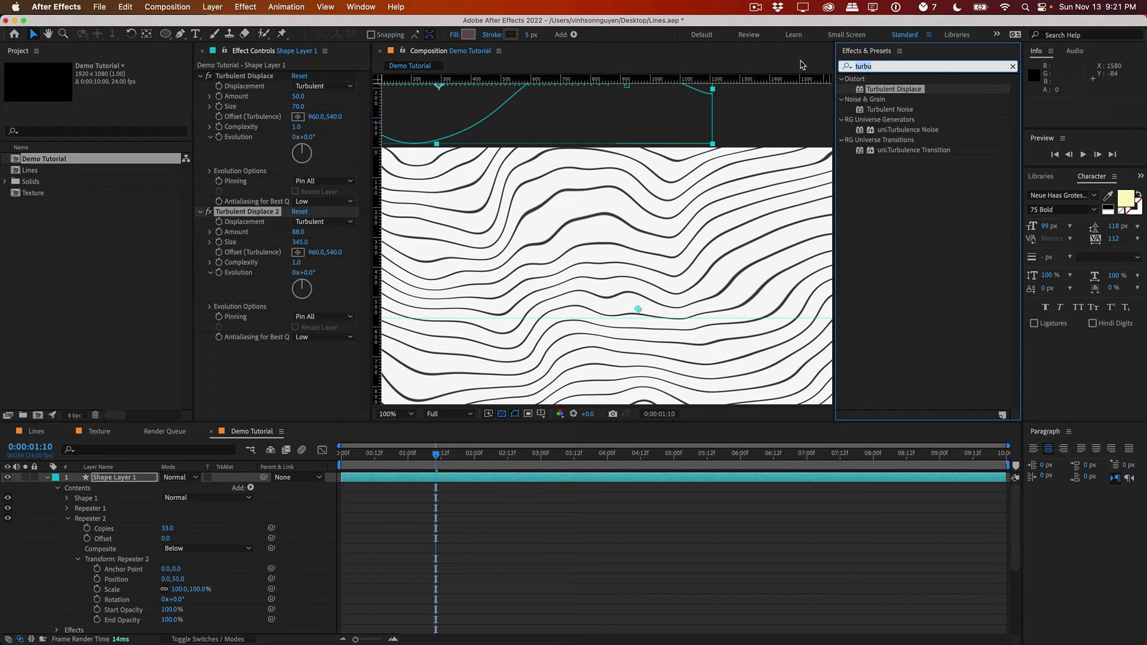
{"action": "type", "text": "levels"}
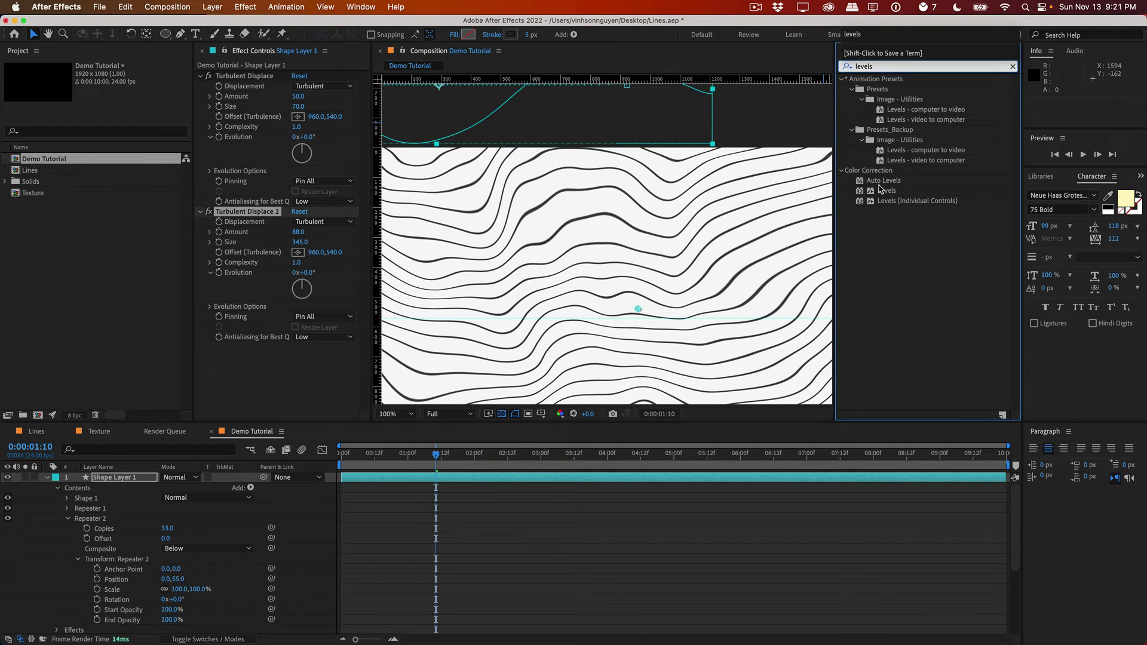
{"action": "left_click_drag", "start_coordinate": [880, 189], "coordinate": [623, 328]}
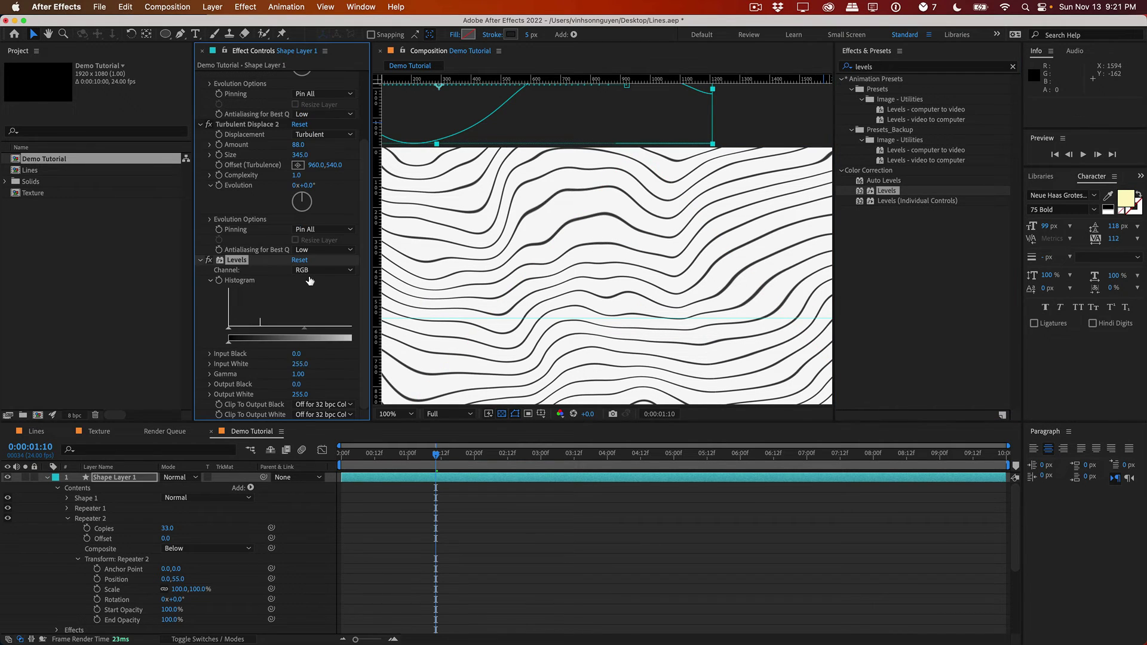
{"action": "left_click", "coordinate": [314, 270]}
{"action": "left_click", "coordinate": [311, 336]}
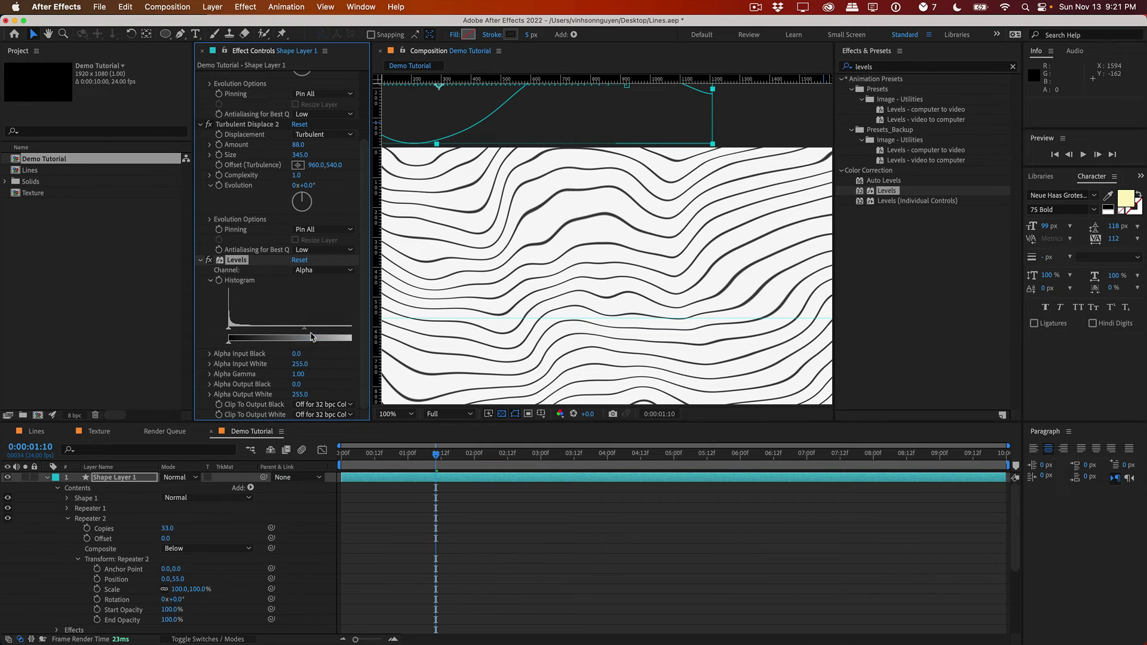
{"action": "left_click_drag", "start_coordinate": [304, 332], "coordinate": [265, 332]}
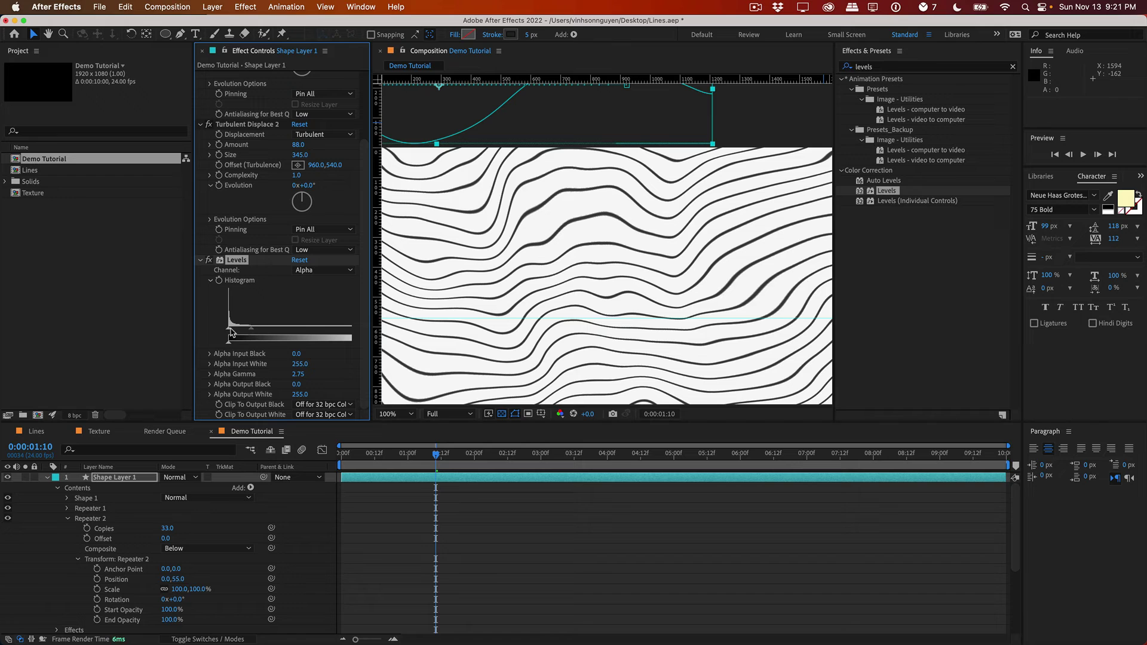
{"action": "left_click_drag", "start_coordinate": [231, 332], "coordinate": [244, 329]}
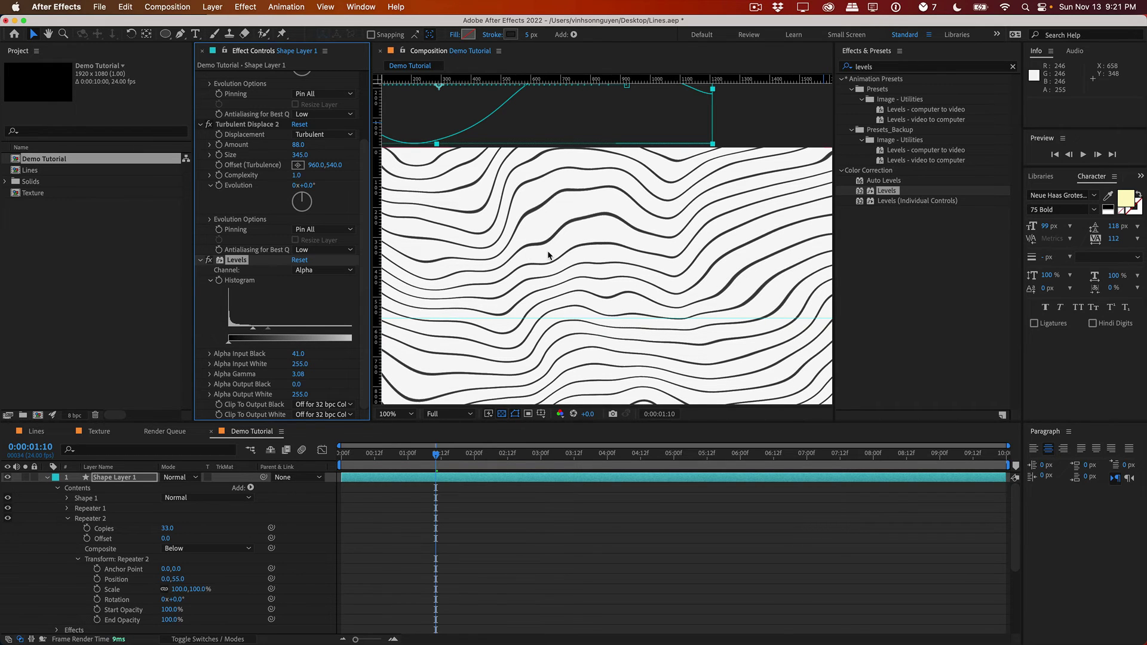
{"action": "scroll", "coordinate": [574, 251], "scroll_direction": "down", "scroll_amount": 2}
{"action": "left_click", "coordinate": [714, 155]}
{"action": "mouse_move", "coordinate": [436, 455]}
{"action": "left_mouse_down"}
{"action": "mouse_move", "coordinate": [377, 459]}
{"action": "mouse_move", "coordinate": [546, 454]}
{"action": "left_mouse_up"}
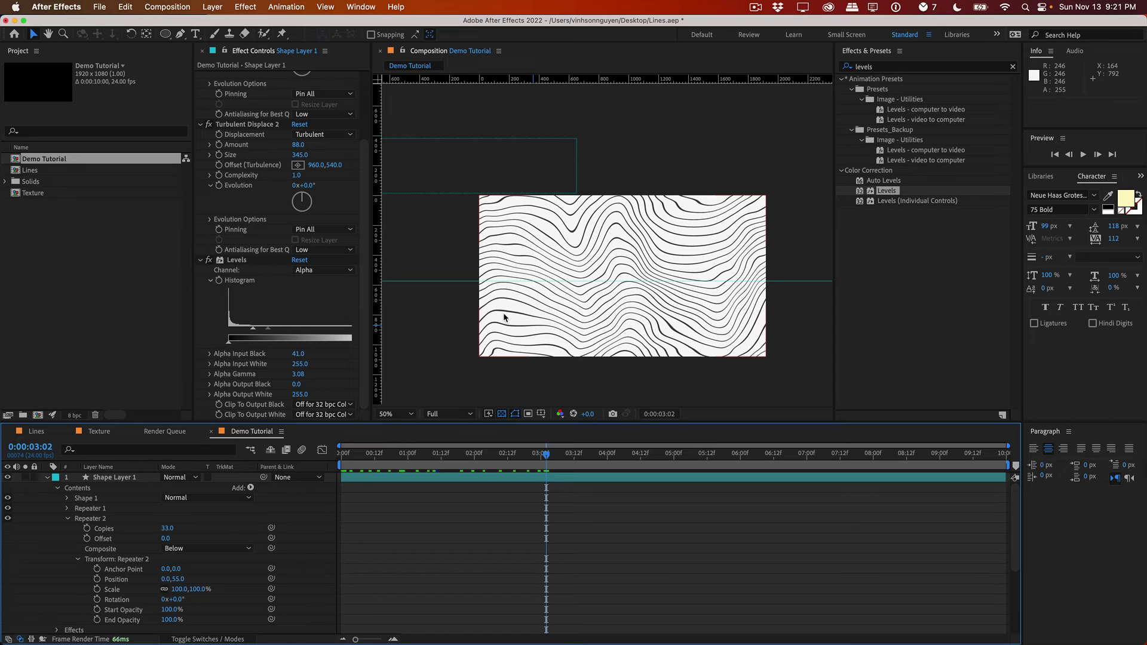
Step: Hide the cream BG layer in the Lines comp and check the Texture comp
{"action": "left_click", "coordinate": [37, 432]}
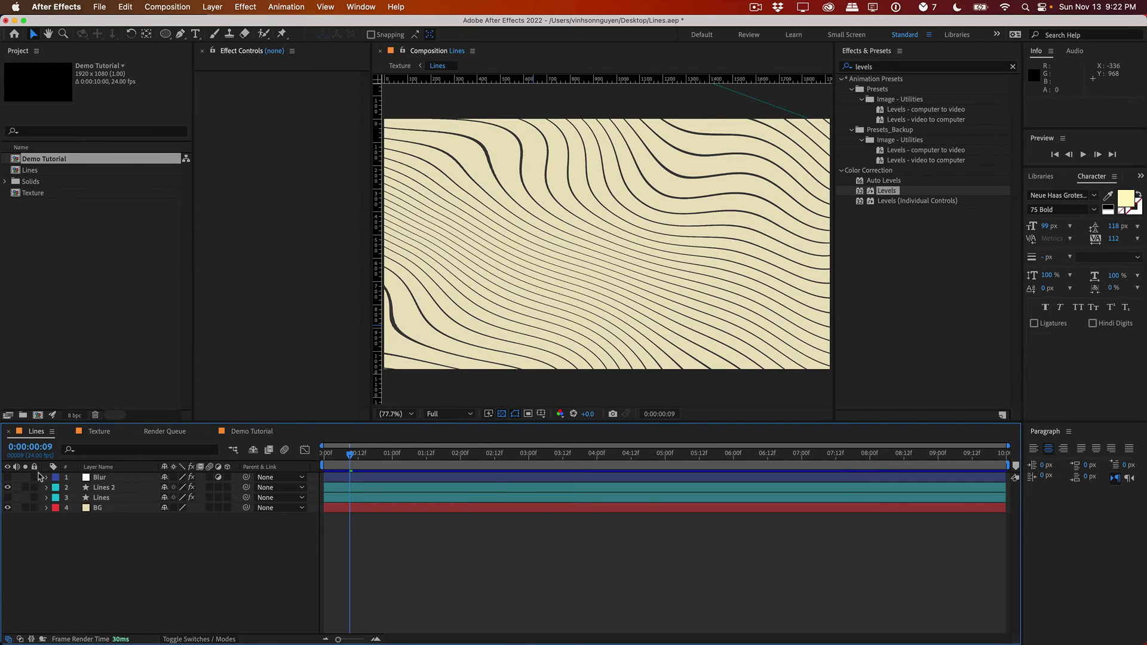
{"action": "left_click", "coordinate": [8, 508]}
{"action": "left_click", "coordinate": [99, 432]}
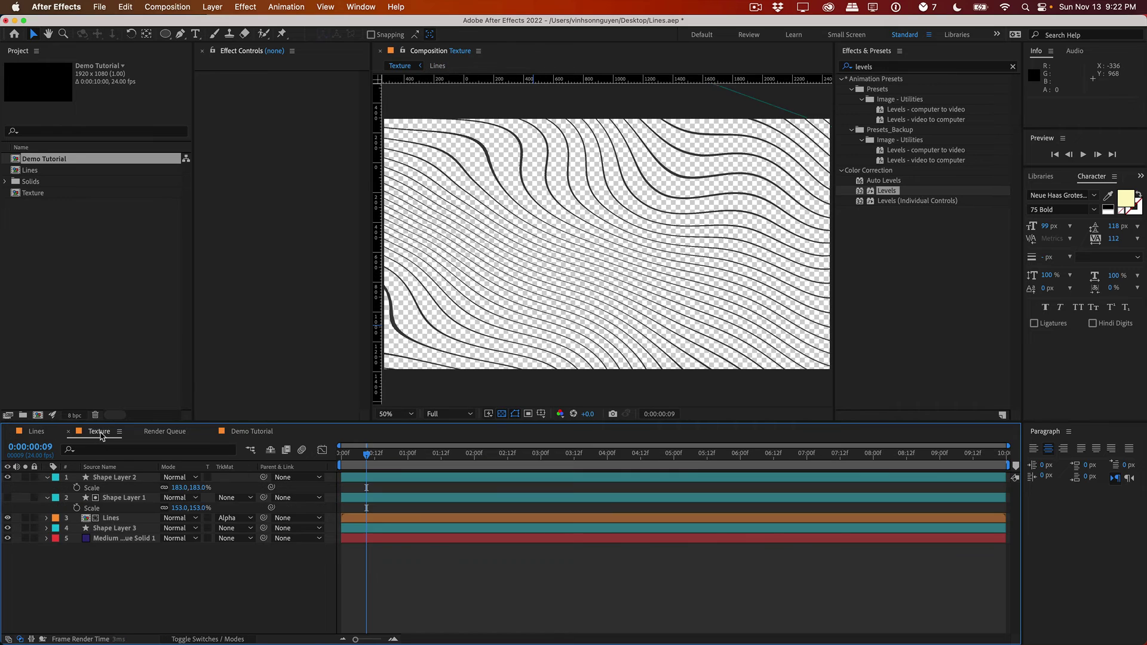
{"action": "mouse_move", "coordinate": [35, 432]}
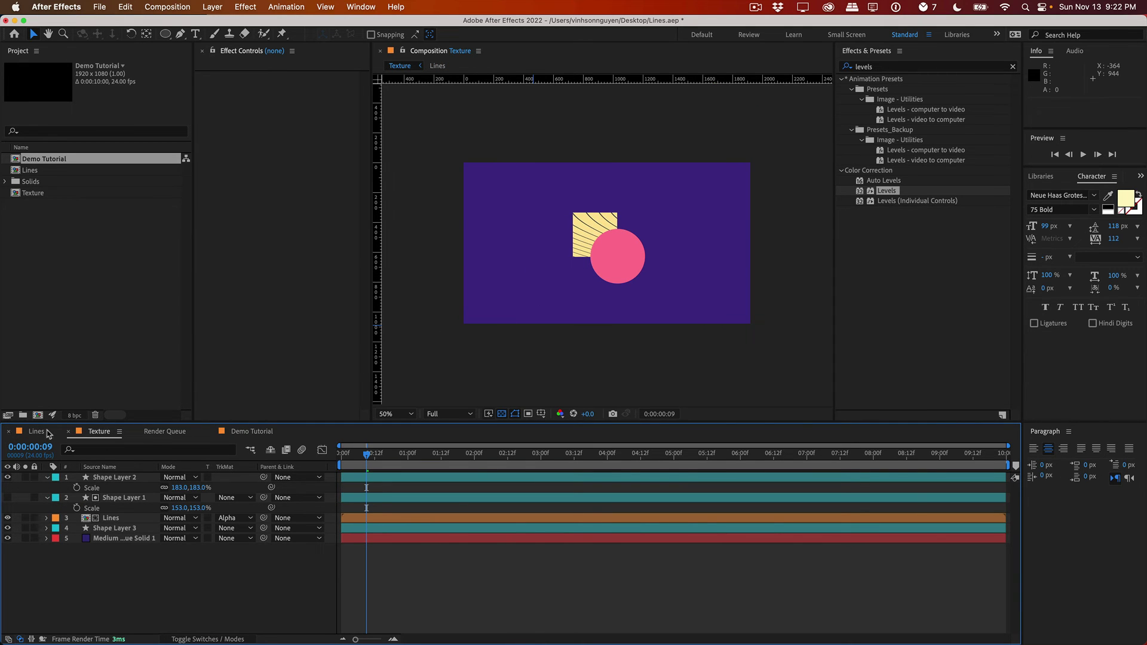
{"action": "left_click", "coordinate": [47, 432]}
Step: Give Lines 2 a white stroke and review it in the Texture comp
{"action": "left_click", "coordinate": [106, 489]}
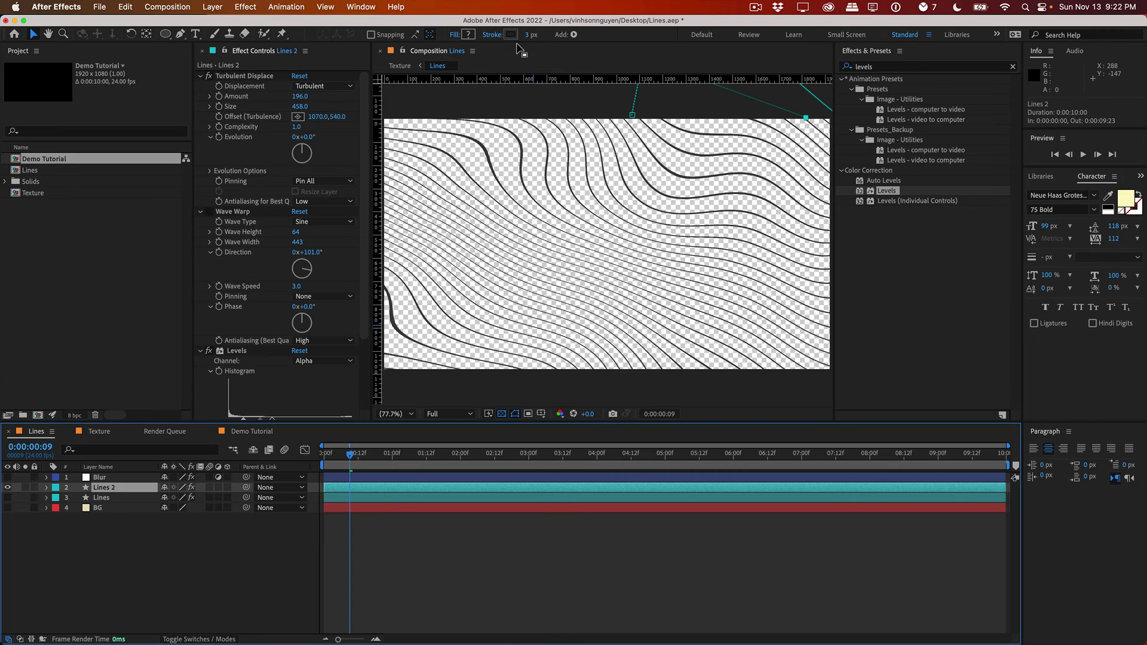
{"action": "left_click", "coordinate": [511, 34]}
{"action": "left_click_drag", "start_coordinate": [203, 384], "coordinate": [102, 238]}
{"action": "key", "text": "Return"}
{"action": "left_click", "coordinate": [103, 438]}
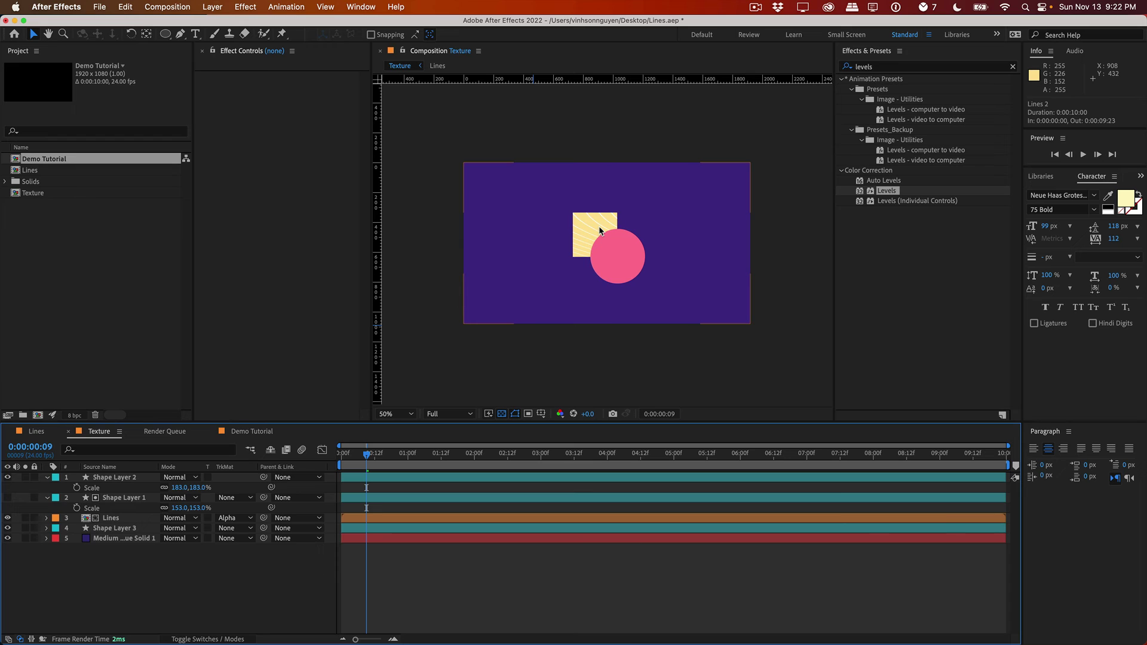
{"action": "left_click", "coordinate": [252, 430]}
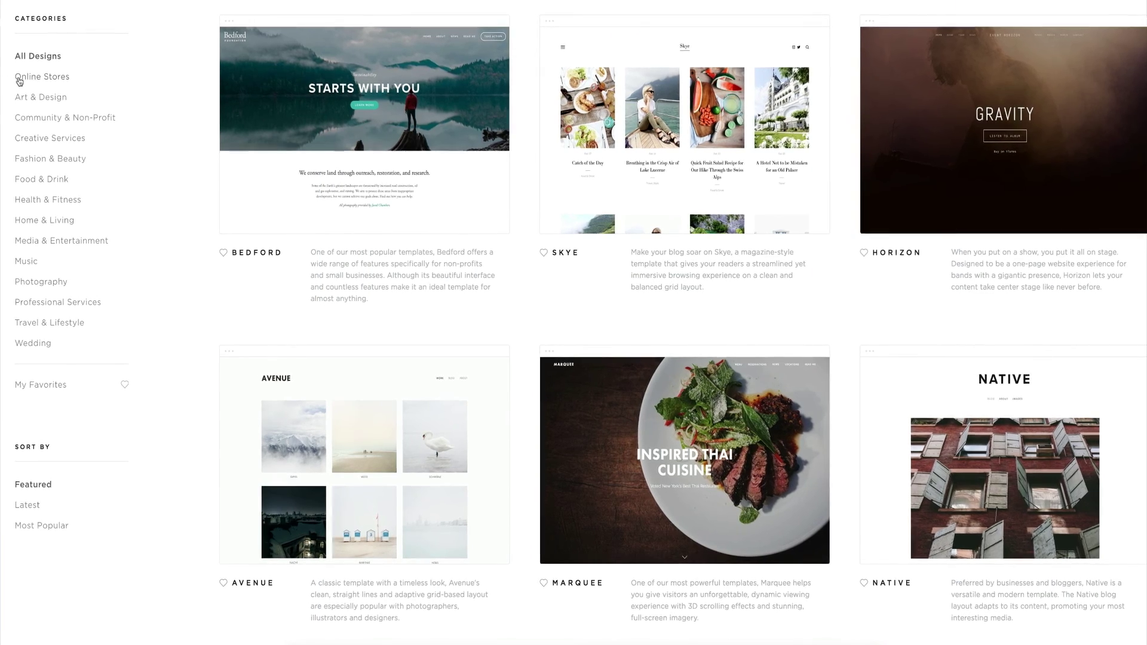
Step: Browse the Online Stores and Art & Design templates, then make Bedford's LEARN MORE banner button blue
{"action": "left_click", "coordinate": [19, 79]}
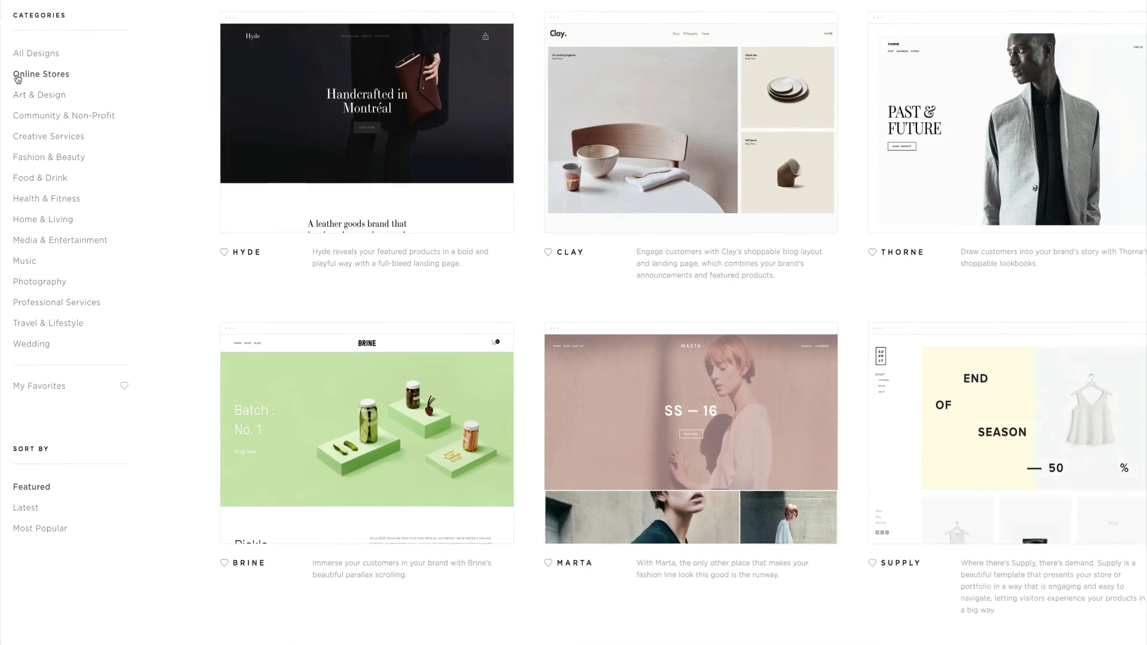
{"action": "left_click", "coordinate": [17, 93]}
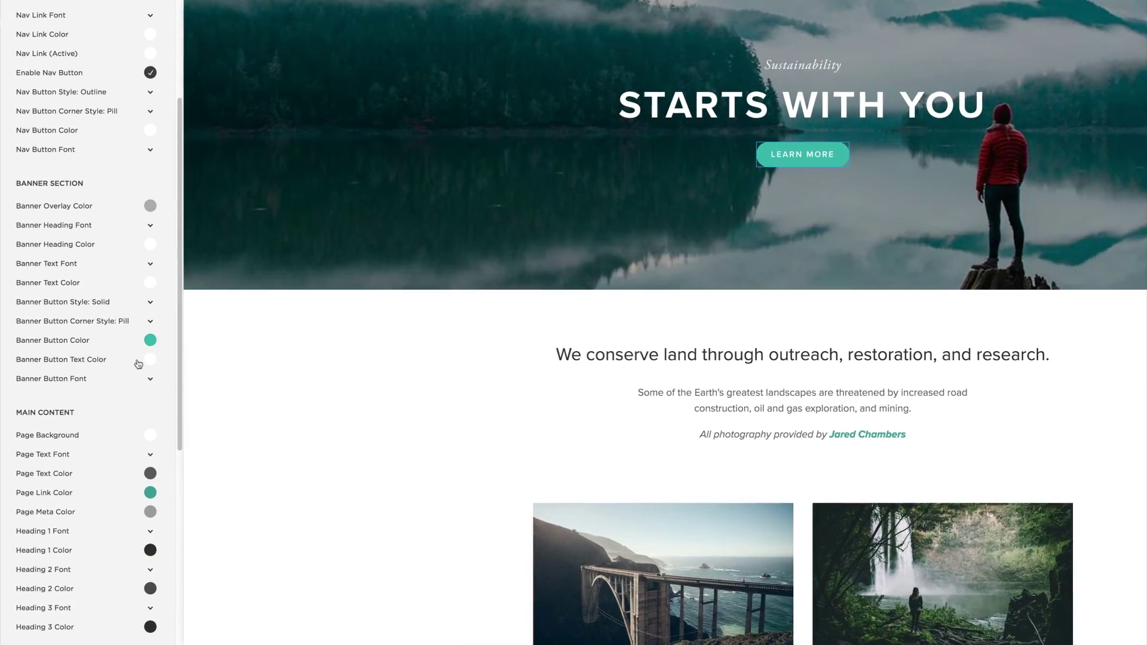
{"action": "left_click", "coordinate": [150, 341]}
{"action": "left_click_drag", "start_coordinate": [82, 264], "coordinate": [97, 264]}
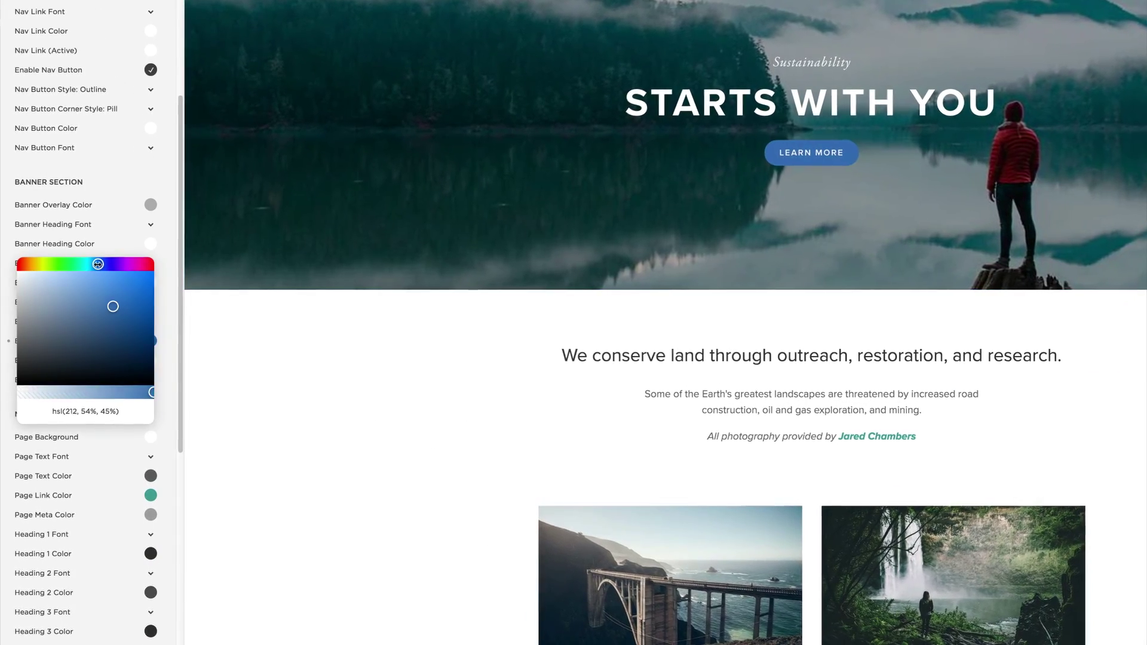